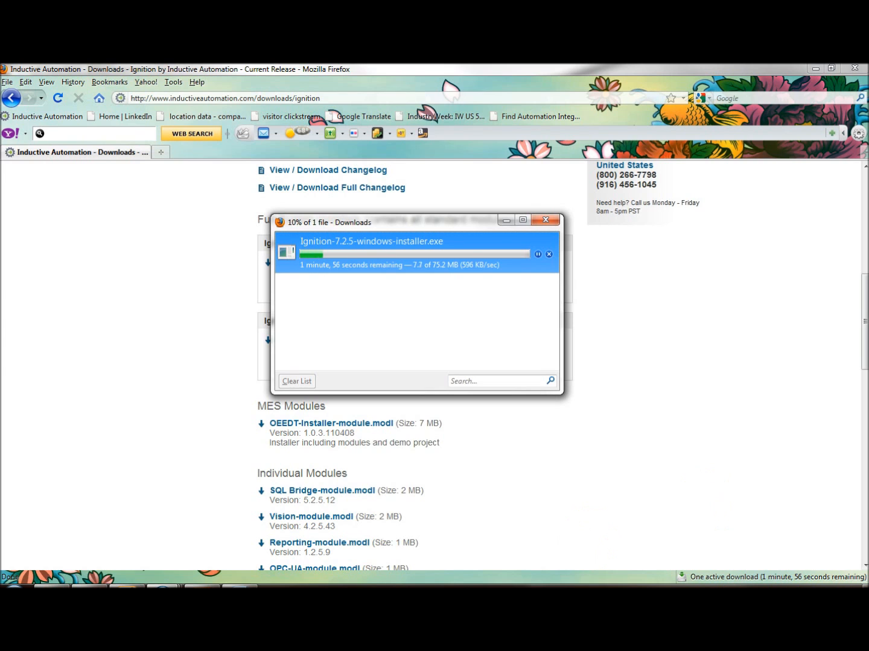
Clear the browser and presentation windows, launch MySQL Workbench, and open the localhost connection in a maximized window.
click(816, 69)
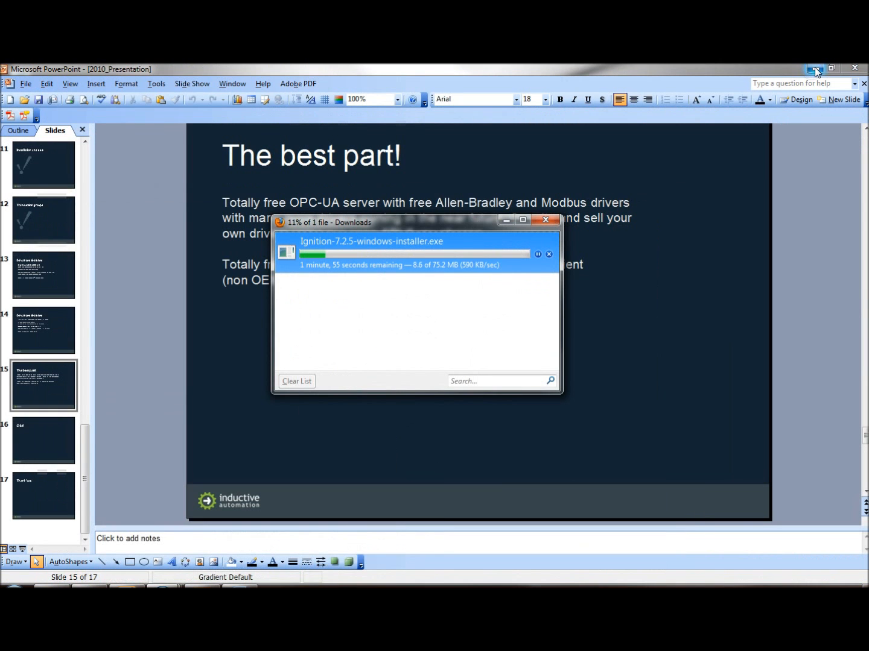
click(856, 68)
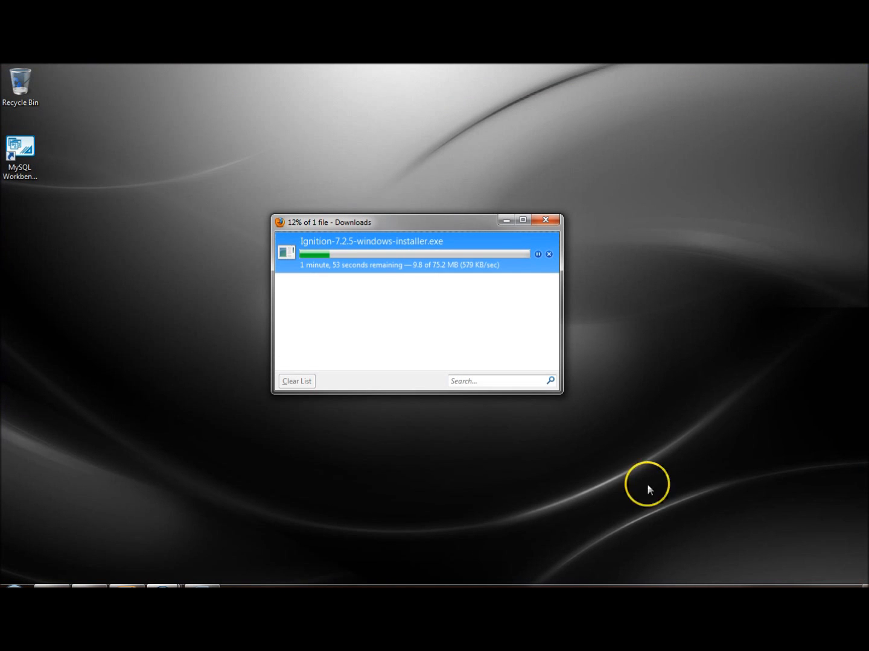
double_click(37, 145)
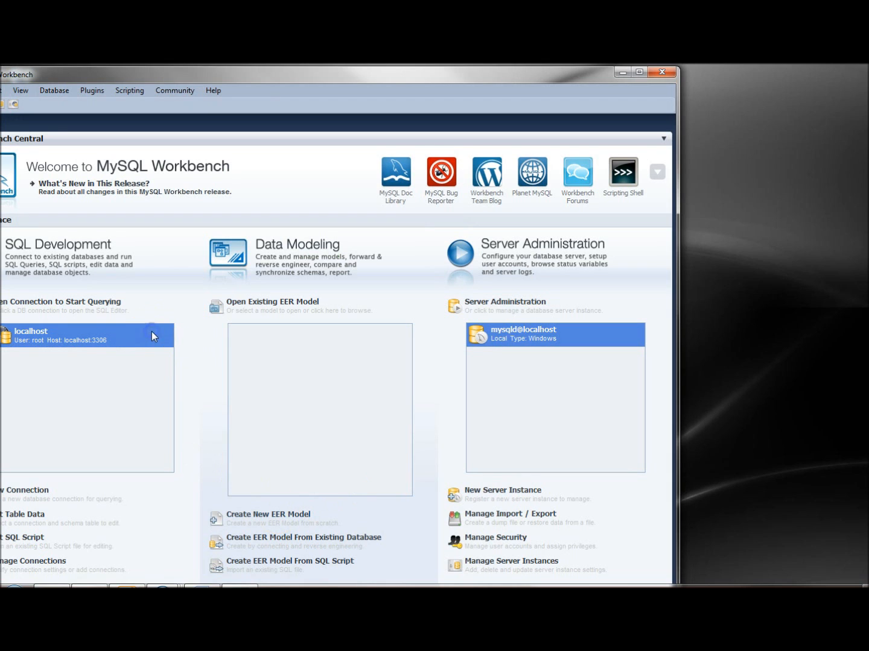
double_click(151, 331)
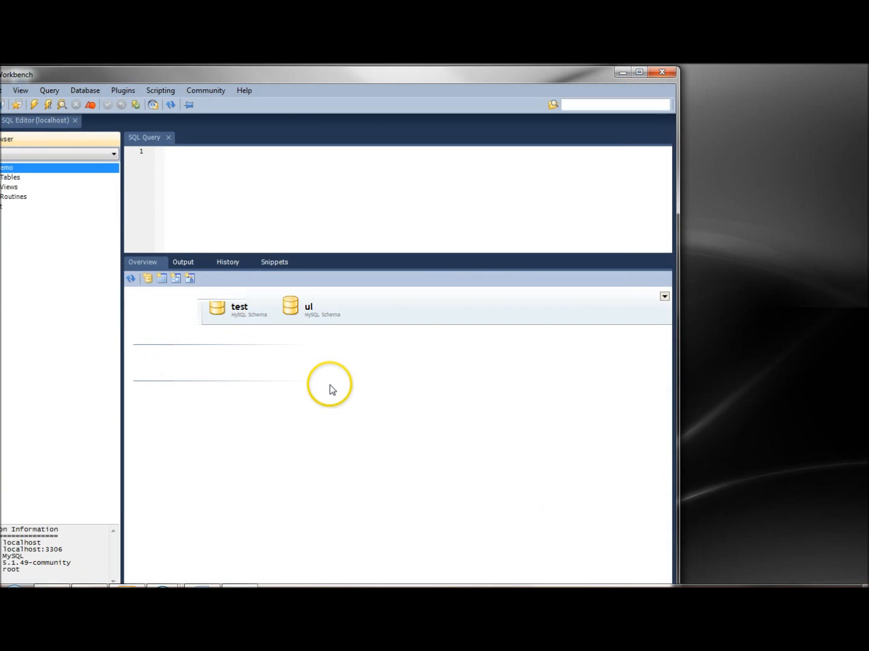
click(639, 73)
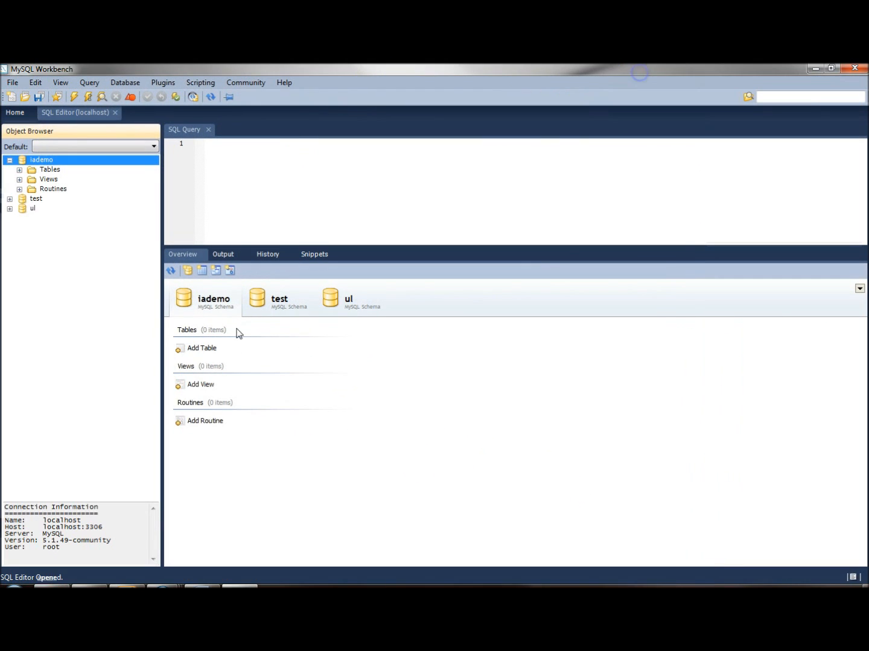
Create a schema named water with the Server Default collation, apply its SQL script to the database, and close the schema editor.
right_click(58, 233)
click(103, 238)
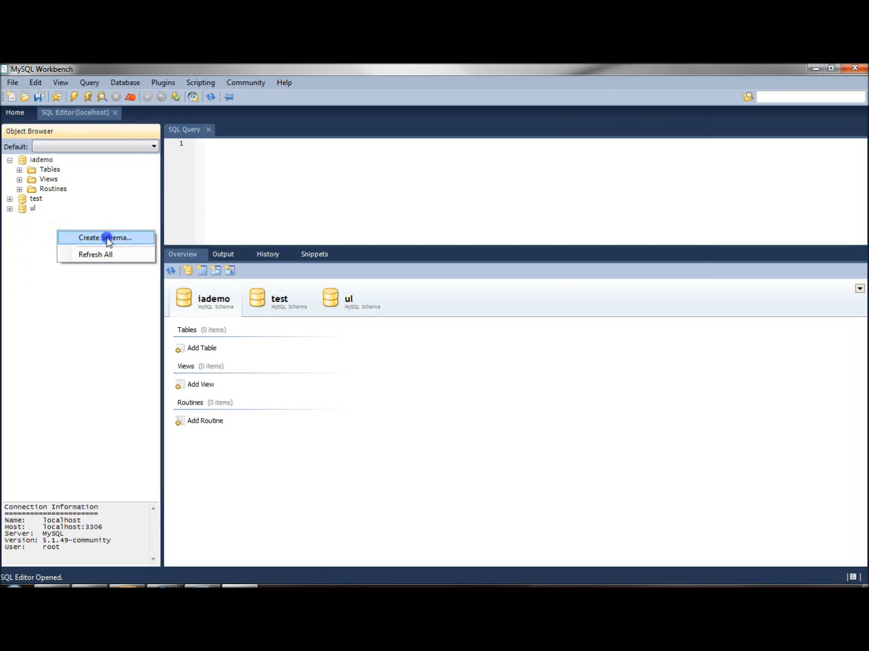
click(227, 137)
double_click(227, 137)
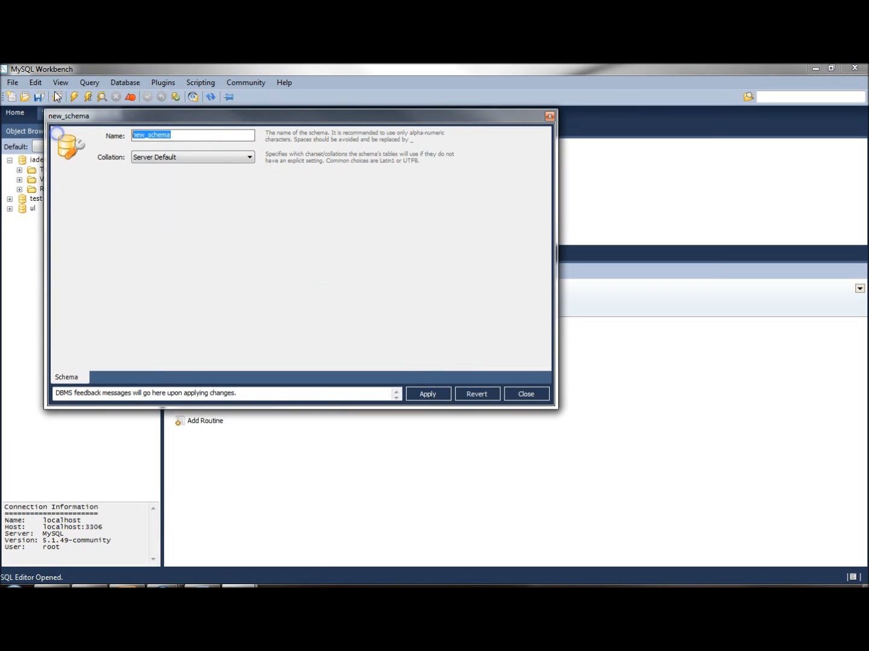
text(water)
click(428, 395)
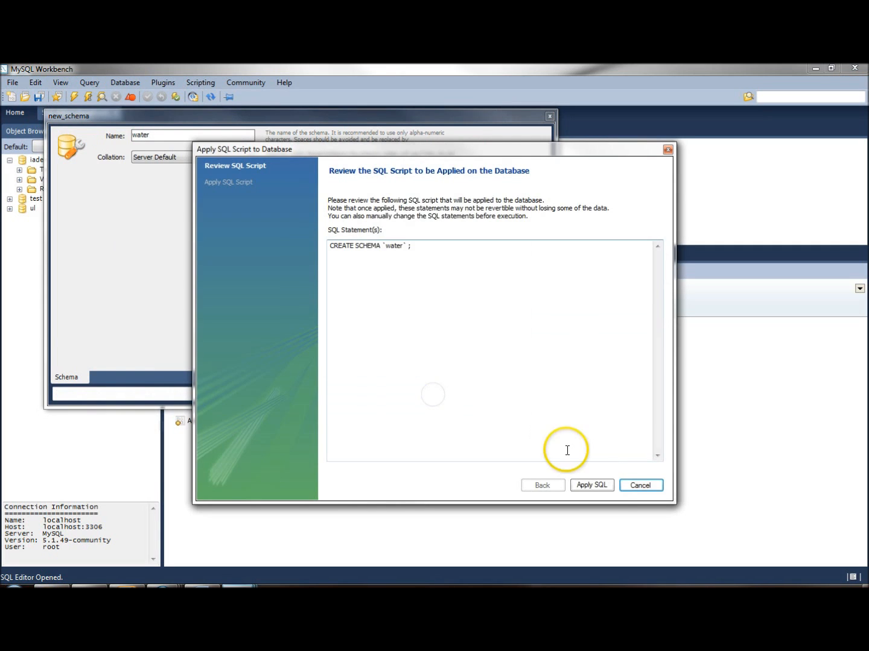
click(605, 486)
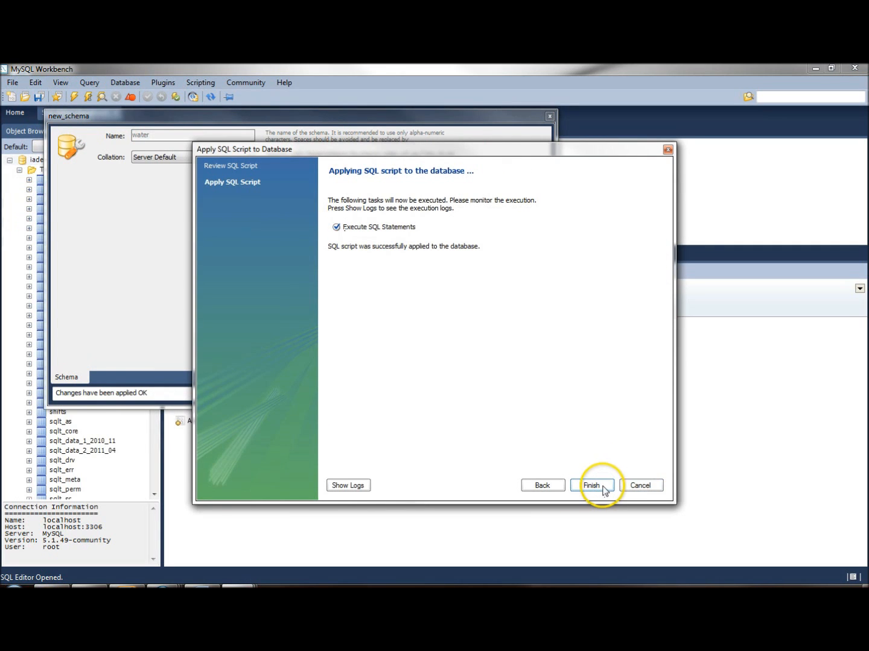
click(605, 486)
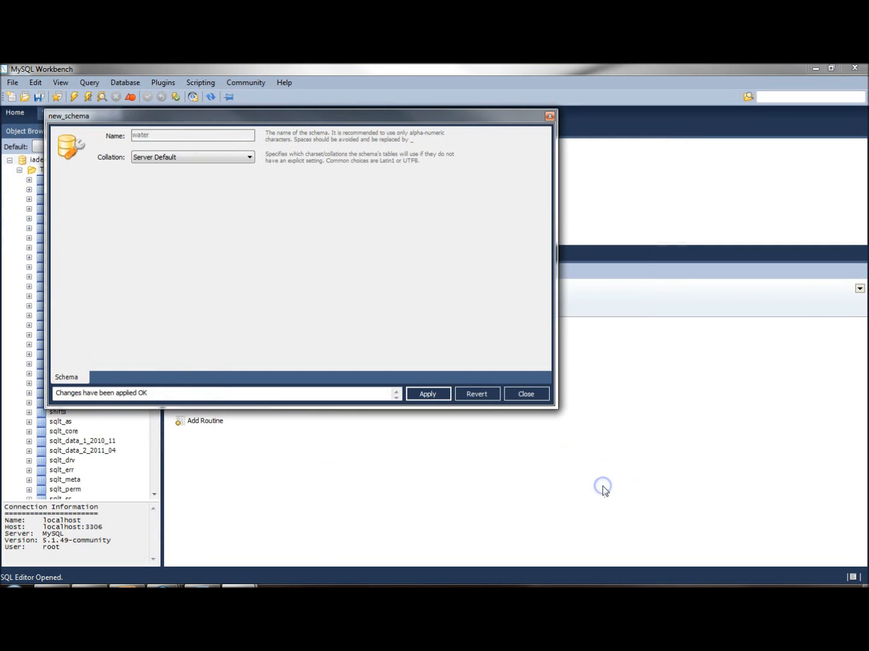
click(526, 395)
Collapse the iademo schema in the object browser and close MySQL Workbench.
click(10, 160)
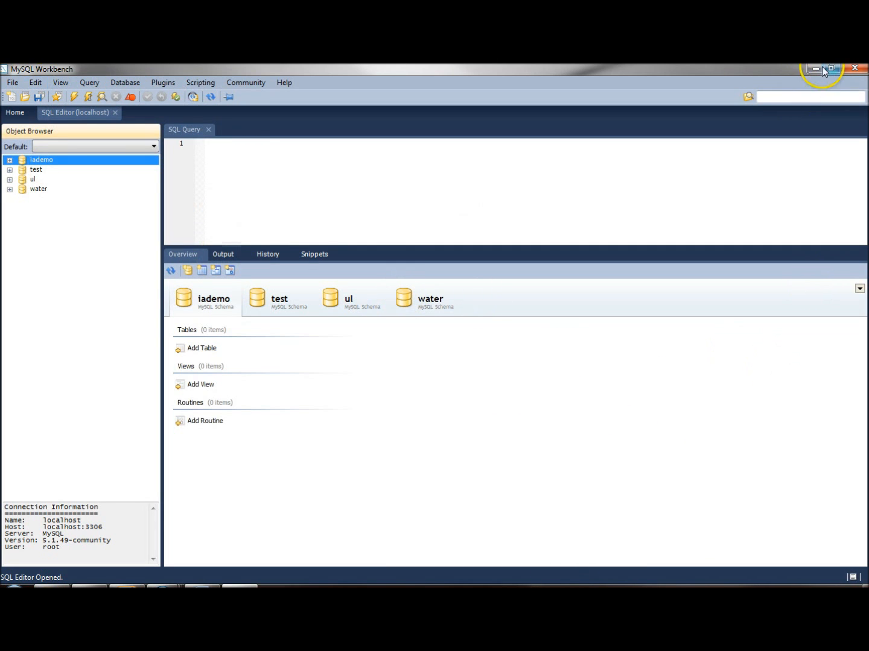
click(861, 71)
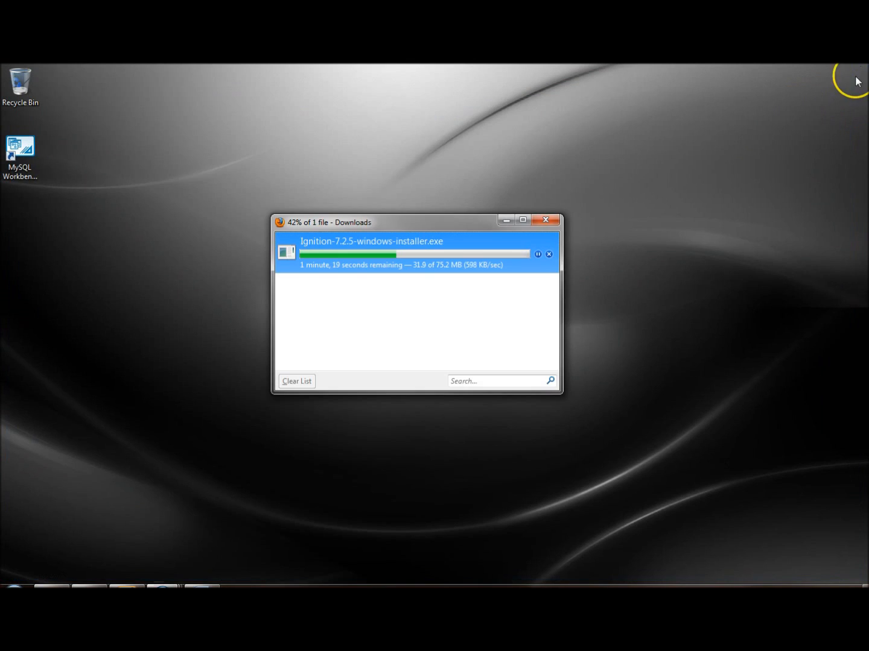
click(163, 587)
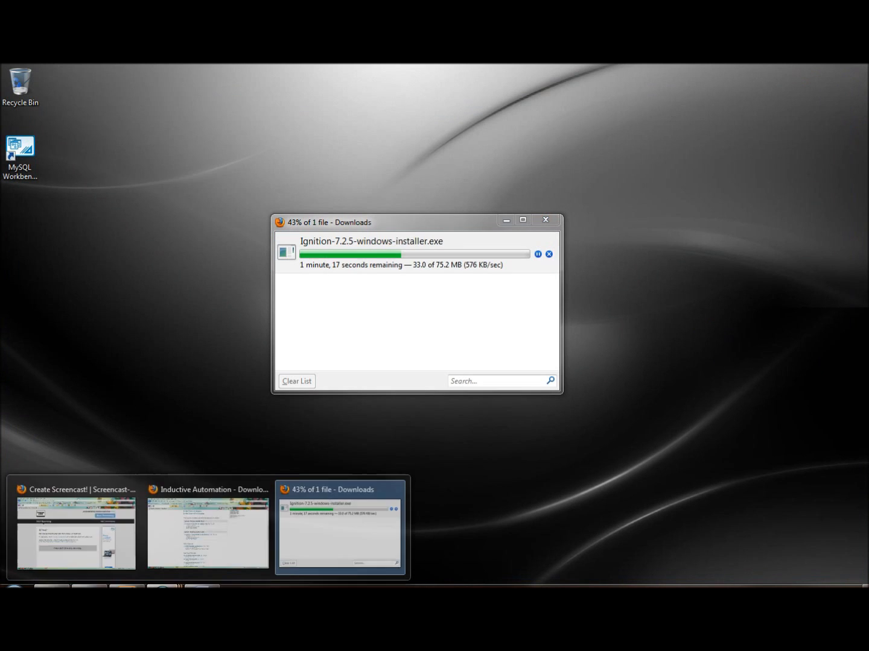
click(190, 537)
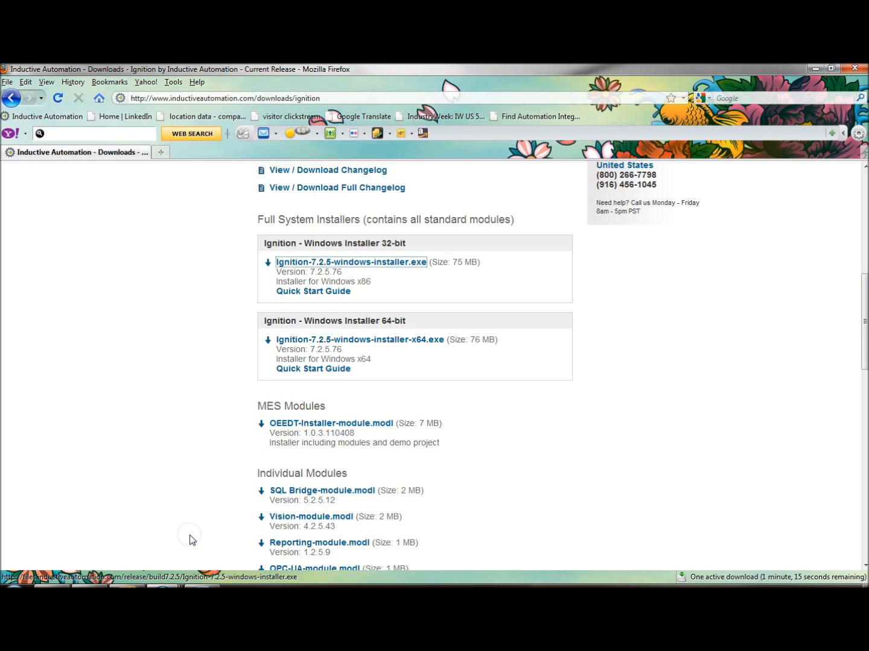
click(162, 152)
click(190, 101)
text(www.m)
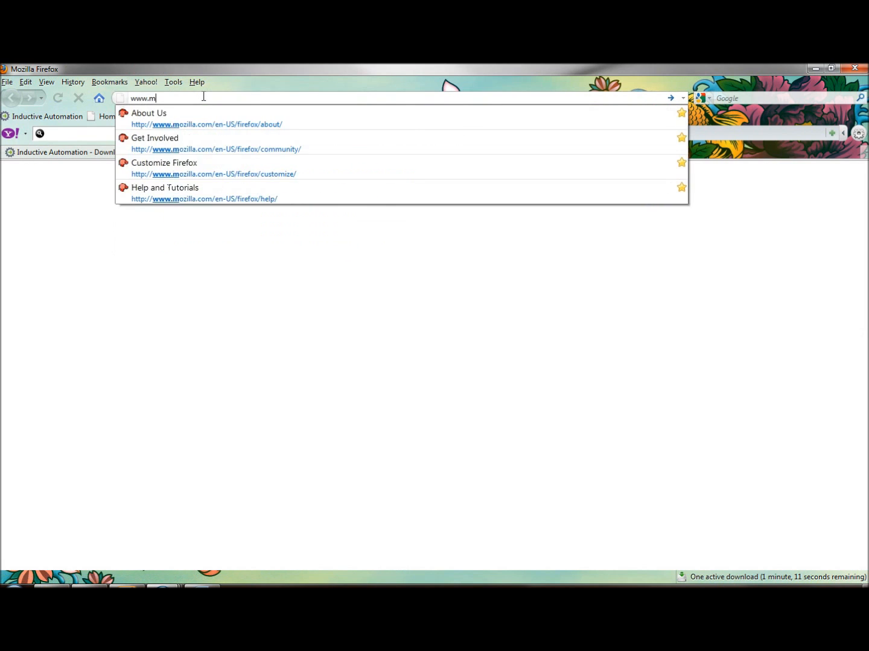
text(ysql.com)
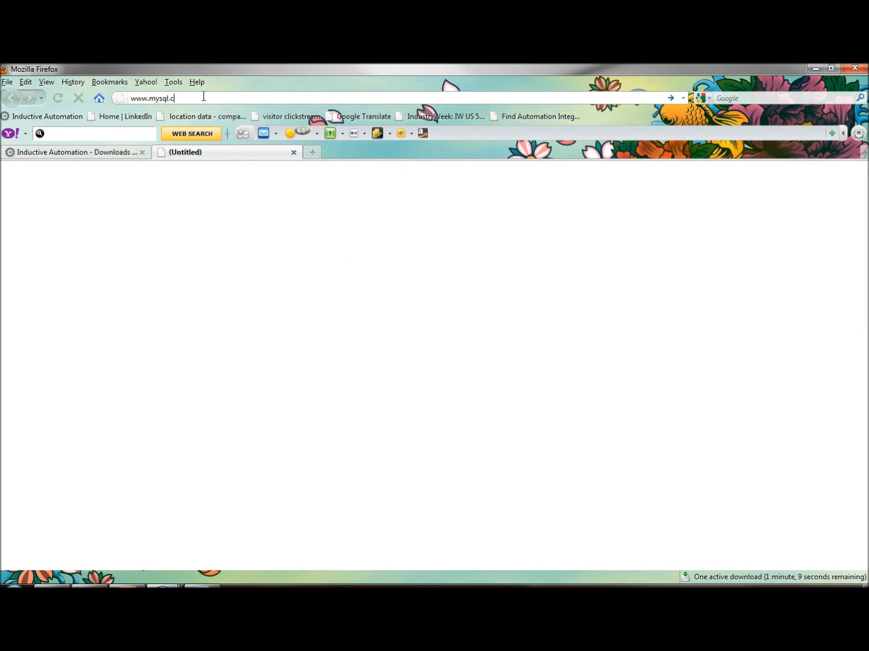
key(Return)
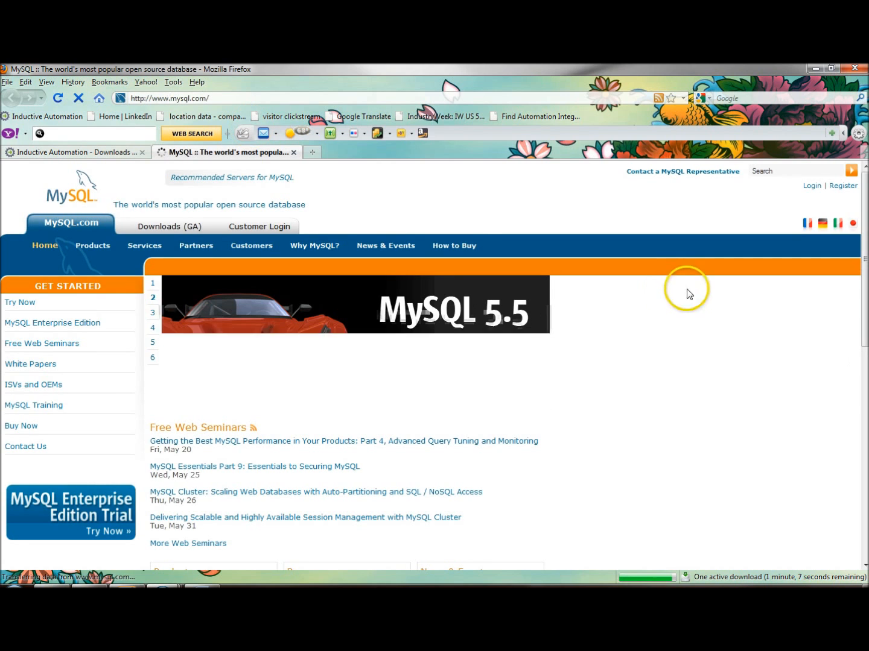
click(173, 231)
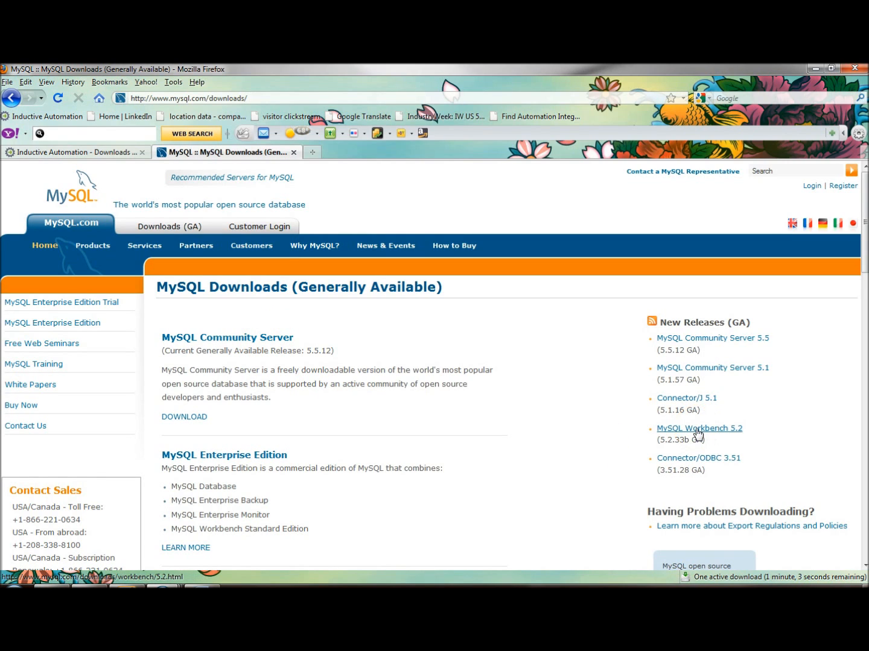
click(294, 152)
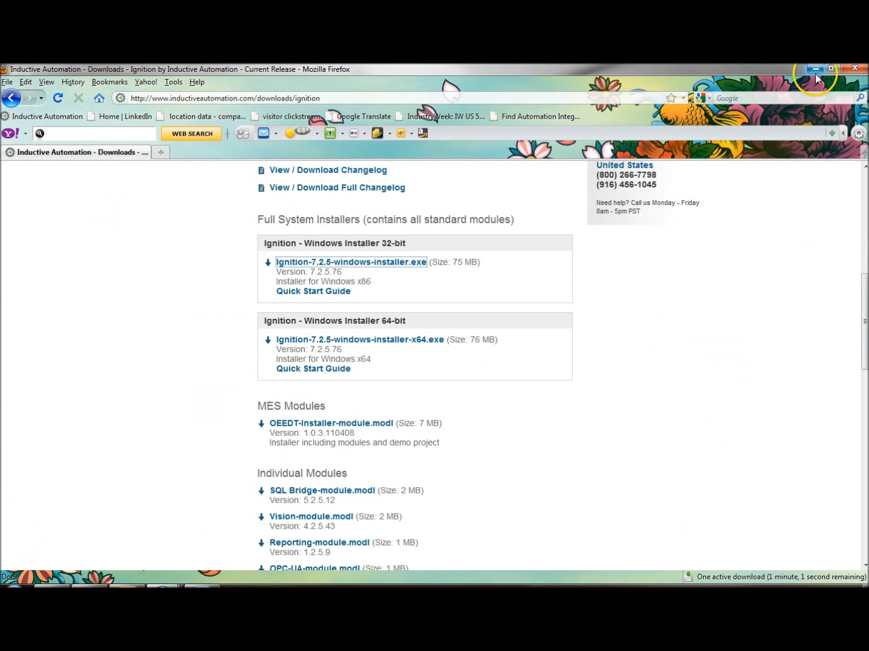
Open the Video Library on the Inductive Automation site and look through the customer webinars.
click(722, 433)
scroll(762, 481, up, 2)
scroll(760, 481, up, 2)
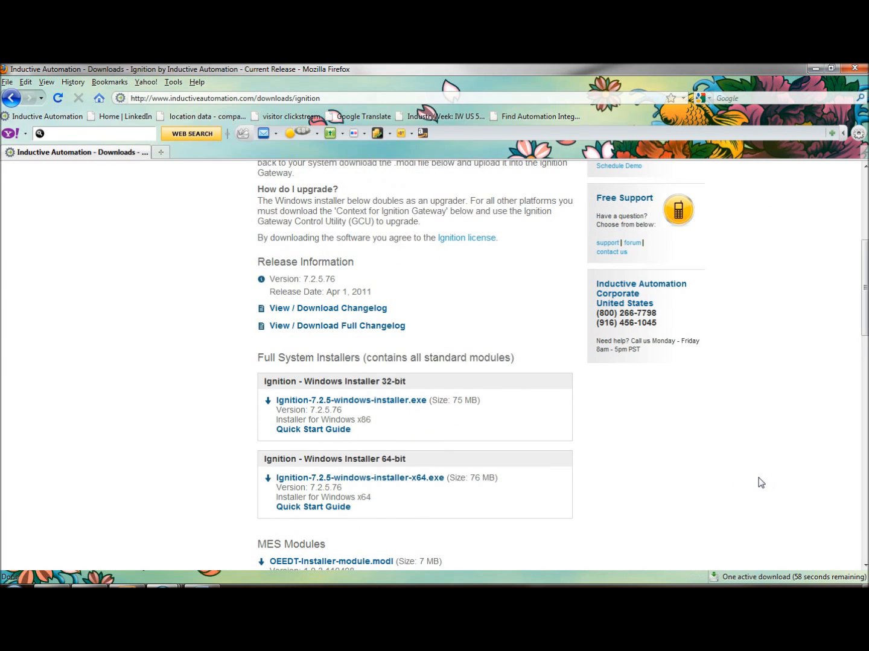
scroll(760, 482, up, 5)
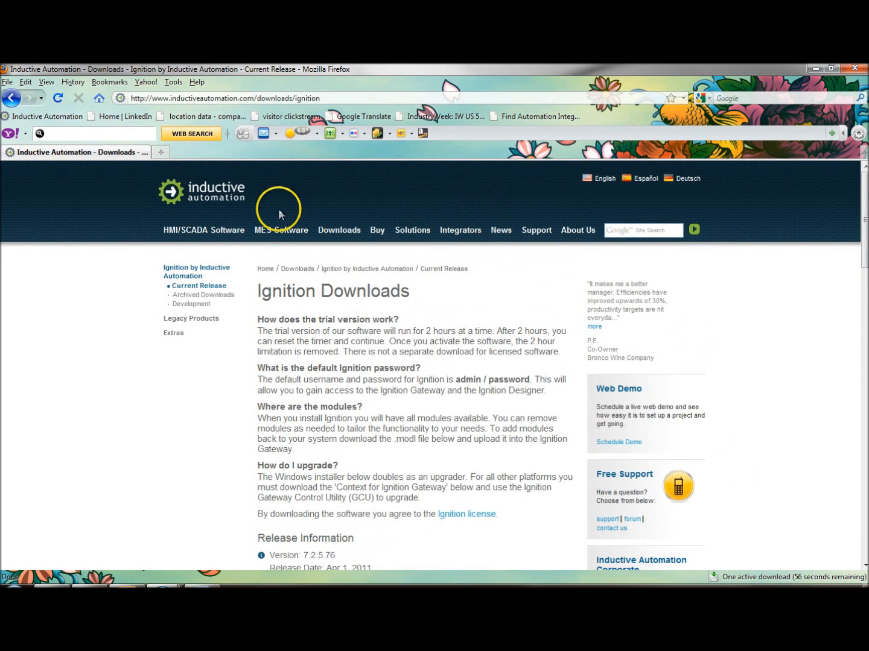
mouse_move(380, 230)
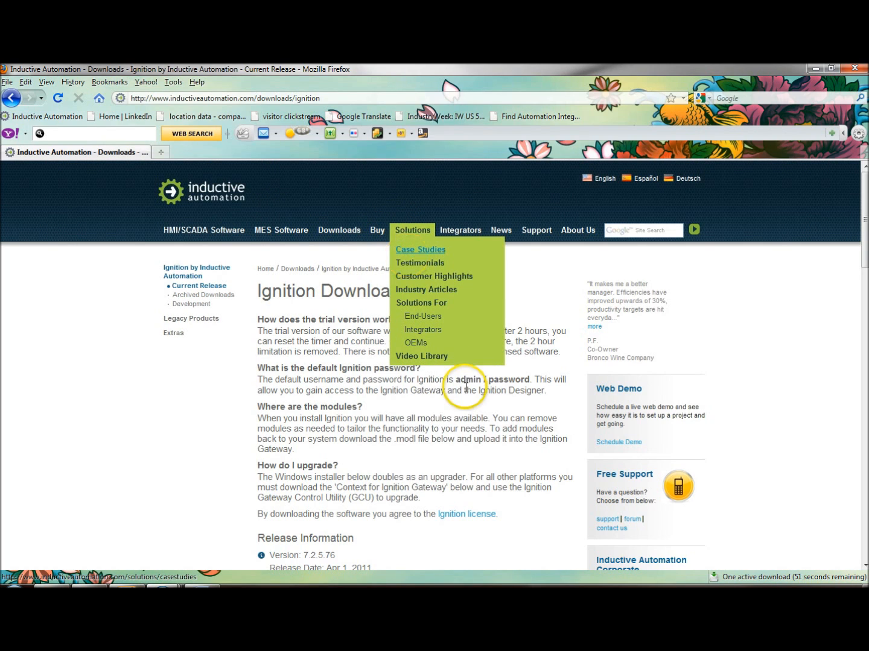
click(415, 356)
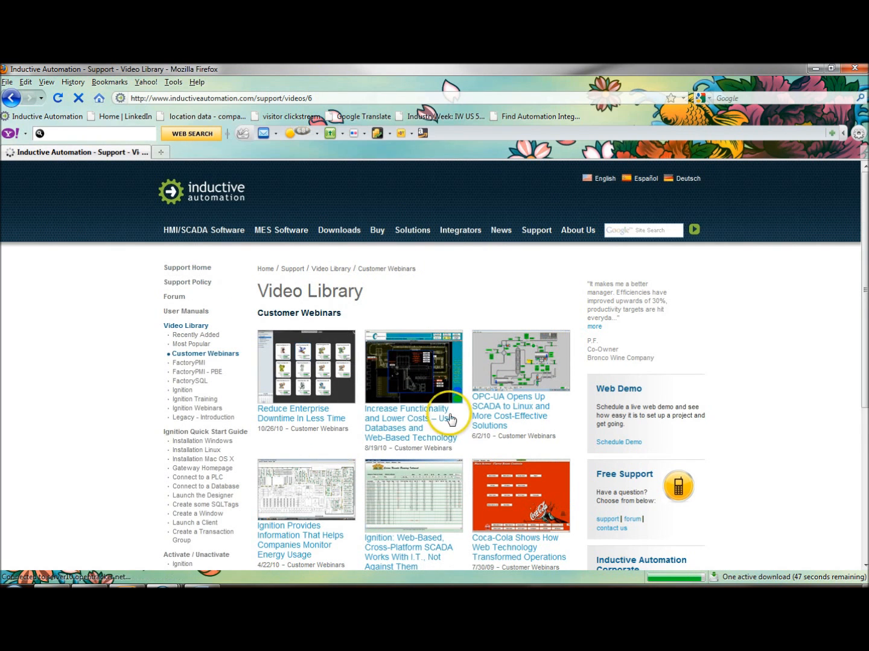
scroll(440, 477, down, 5)
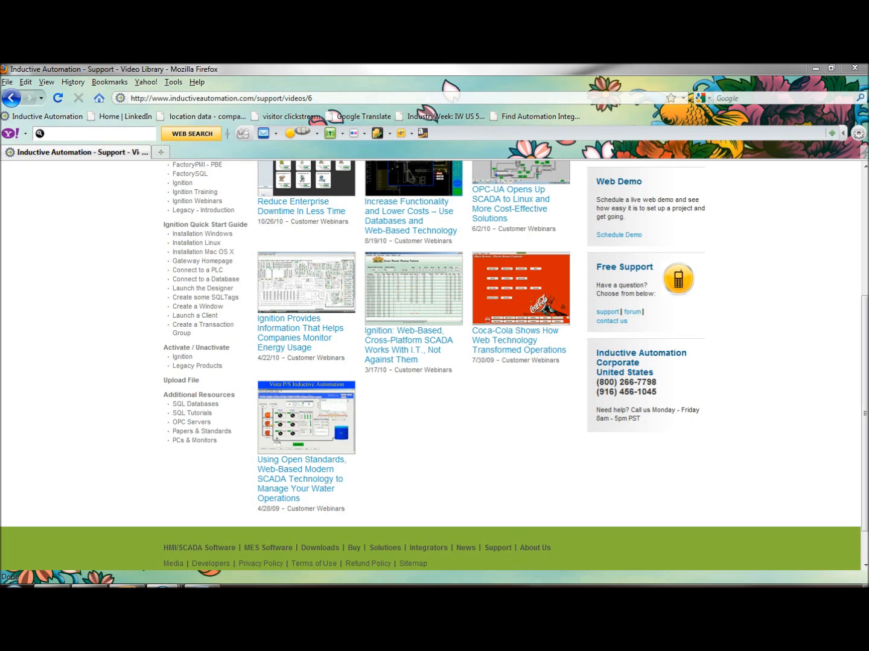
Run the downloaded Ignition-7.2.5-windows-installer.exe and complete the Ignition setup wizard.
key(ctrl+j)
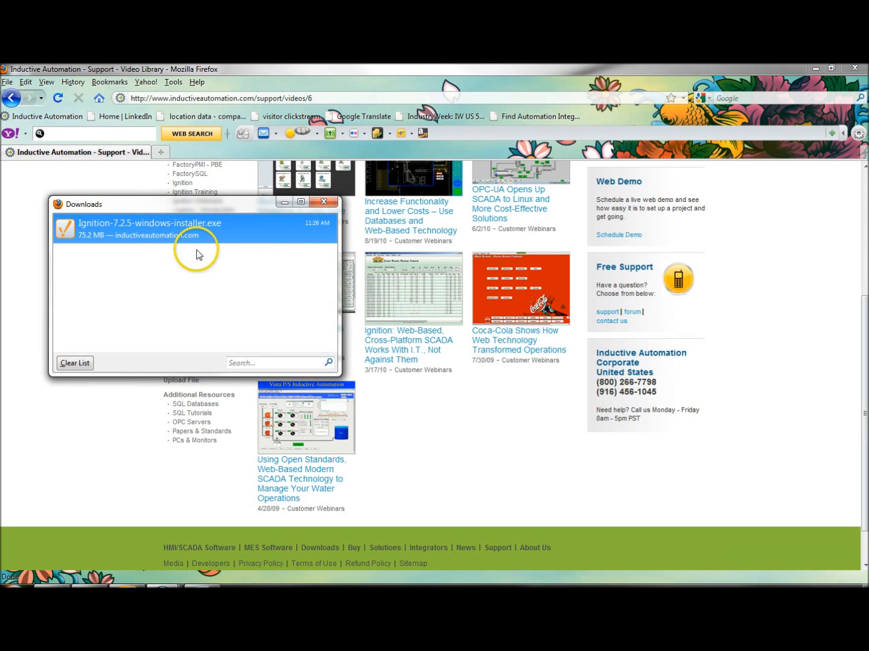
double_click(203, 228)
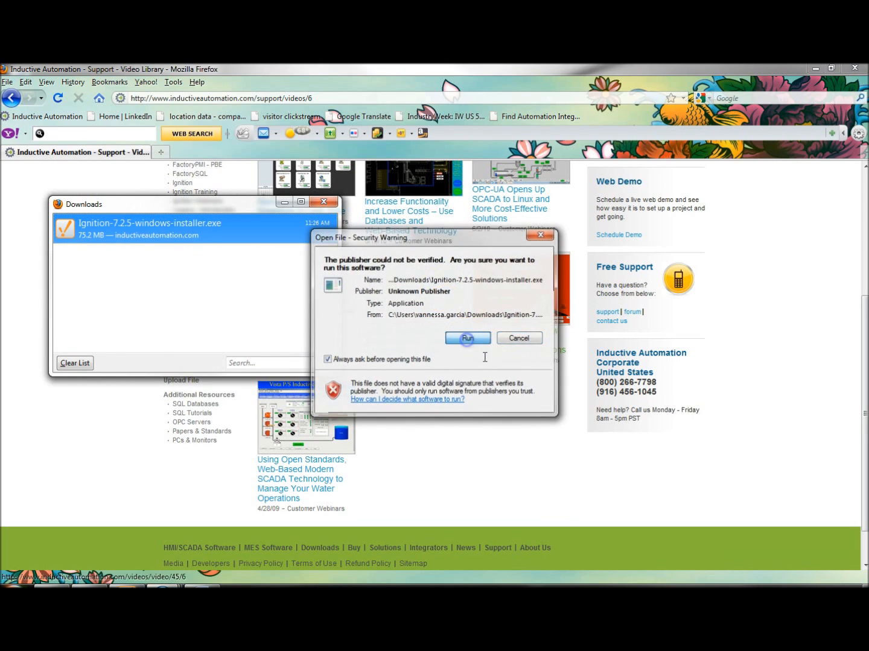
click(468, 338)
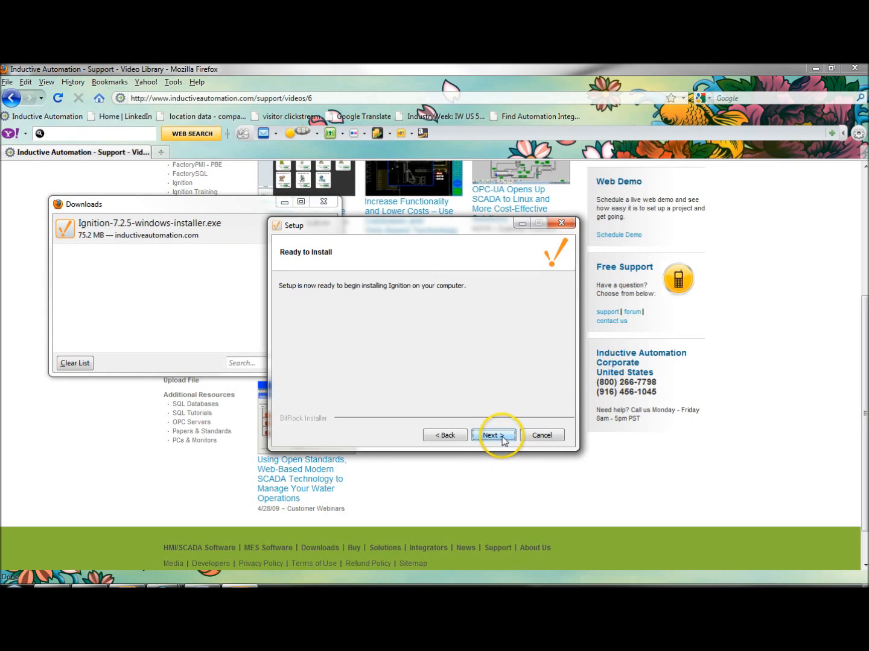
click(504, 440)
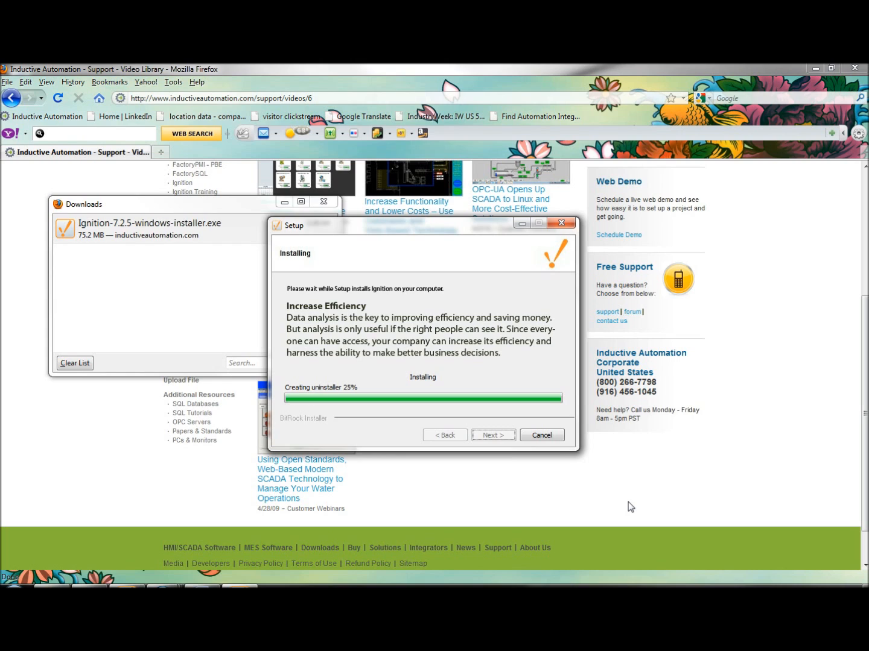
click(499, 439)
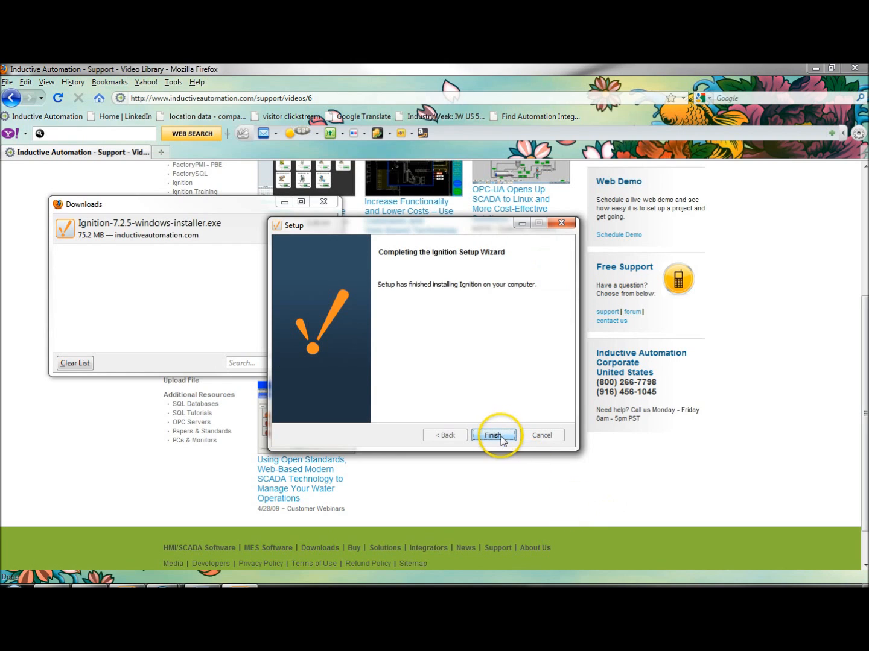
click(500, 437)
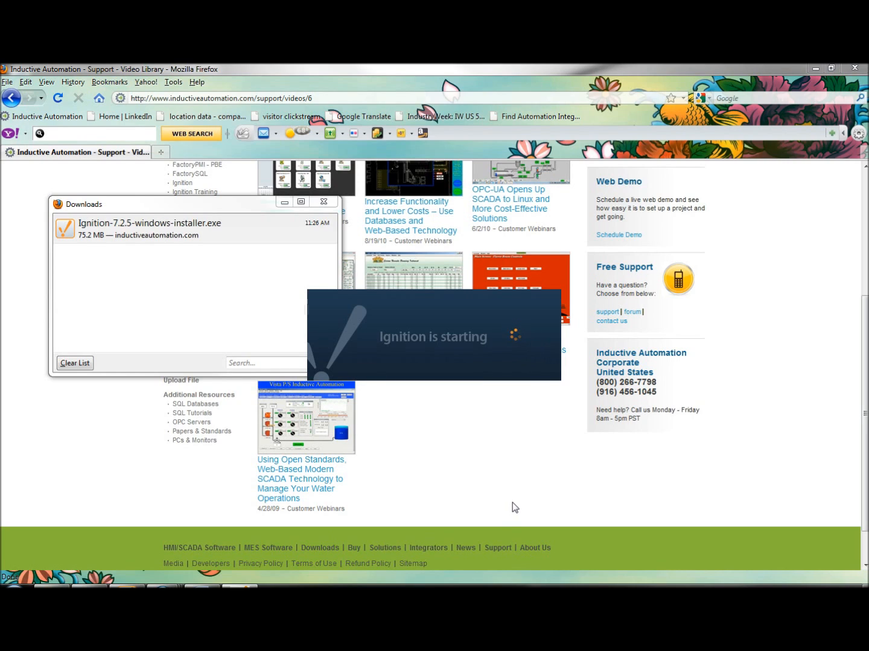
click(543, 492)
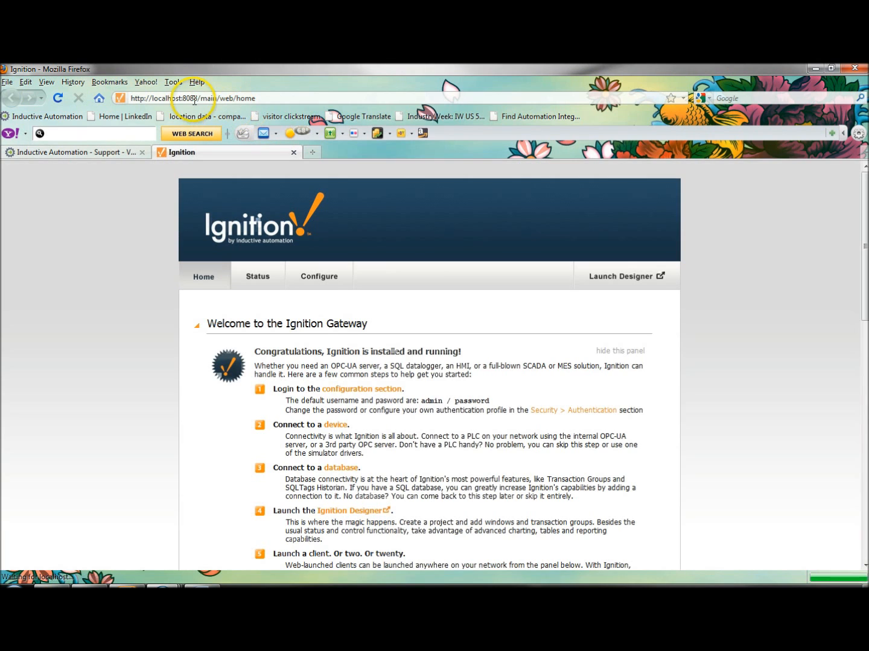
drag(198, 99, 114, 96)
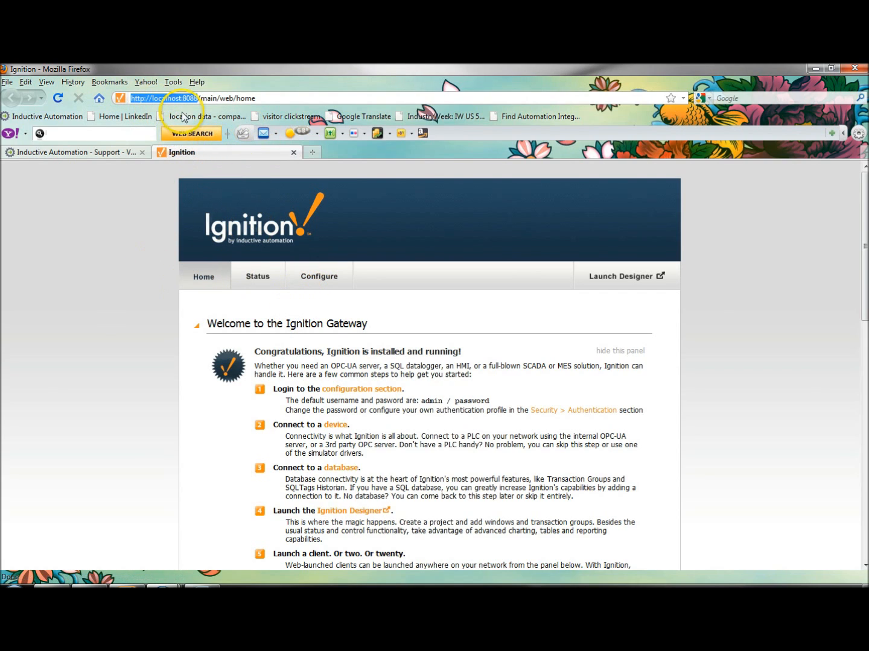
click(152, 101)
drag(153, 101, 182, 101)
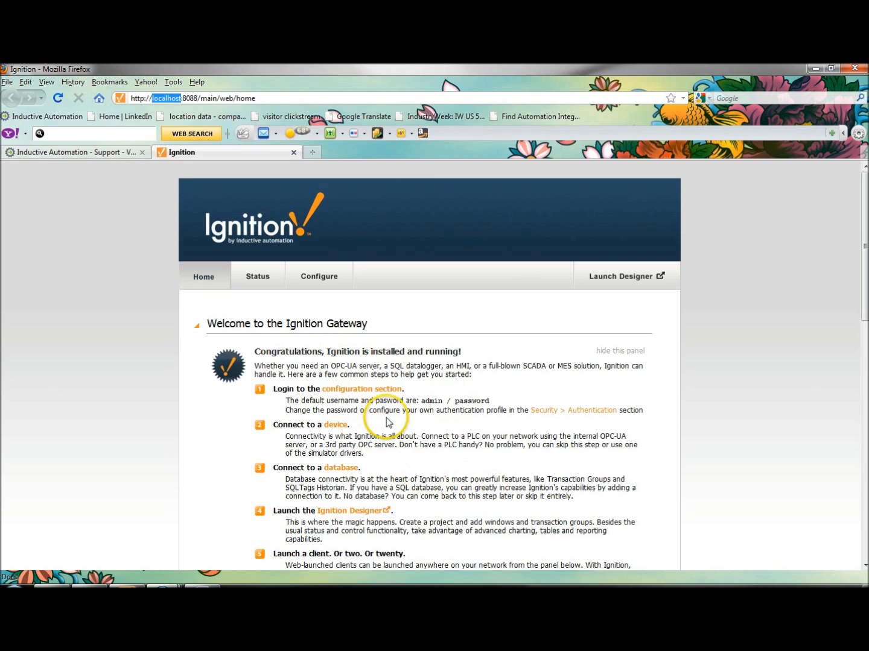
Open the Ignition Gateway's configuration section and log in as admin with the account password.
click(377, 391)
click(430, 333)
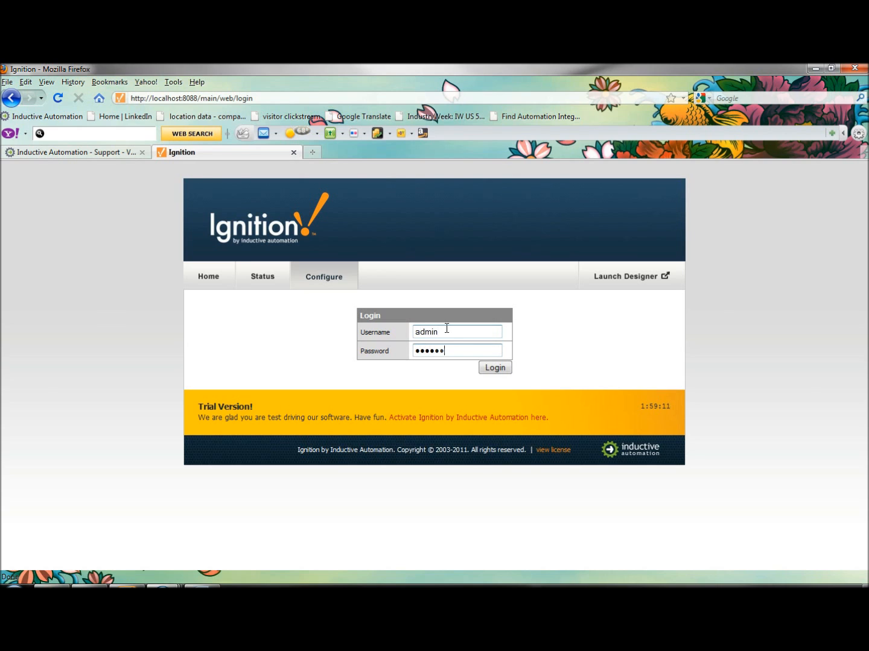
key(Return)
click(453, 395)
click(374, 389)
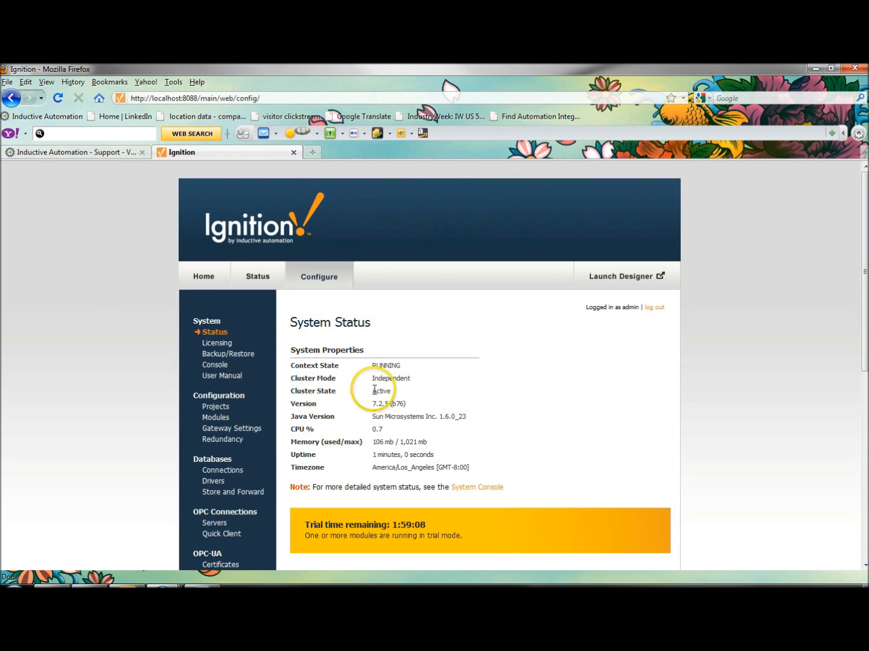
Look through the gateway's Backup/Restore, Projects and Modules configuration pages, reading down the full list of installed modules.
click(228, 356)
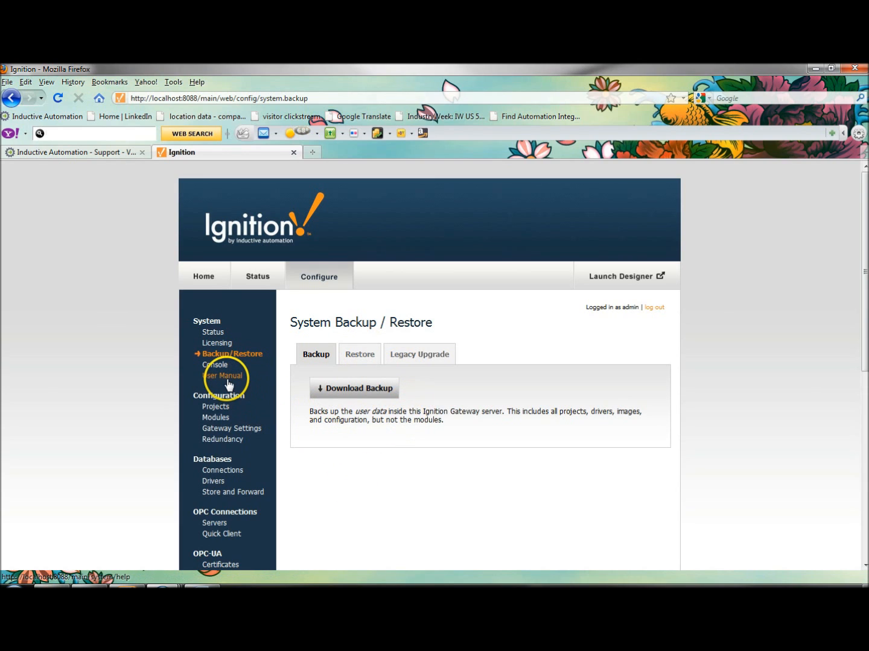
click(212, 407)
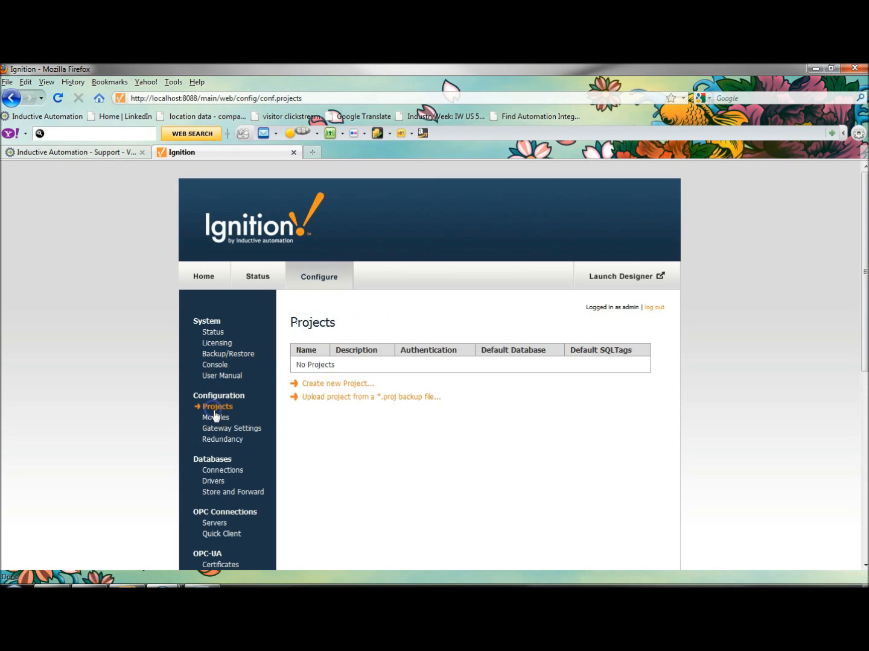
click(210, 417)
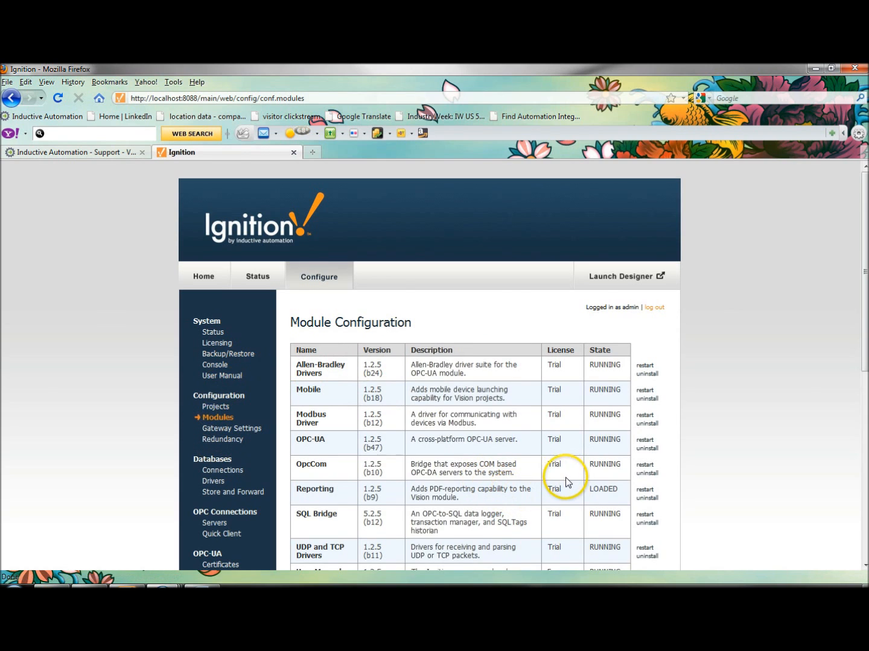
scroll(567, 482, down, 2)
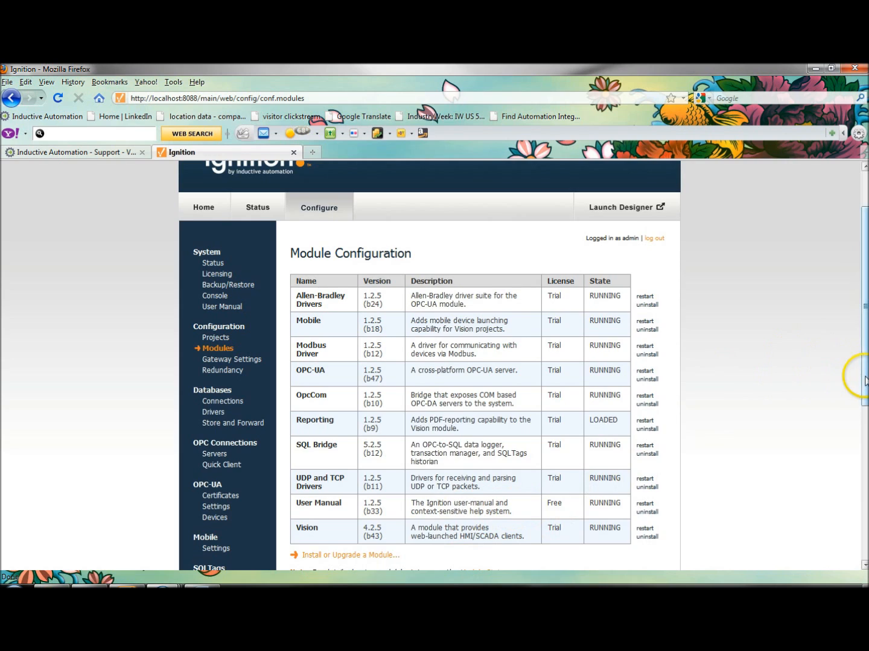
scroll(837, 500, down, 8)
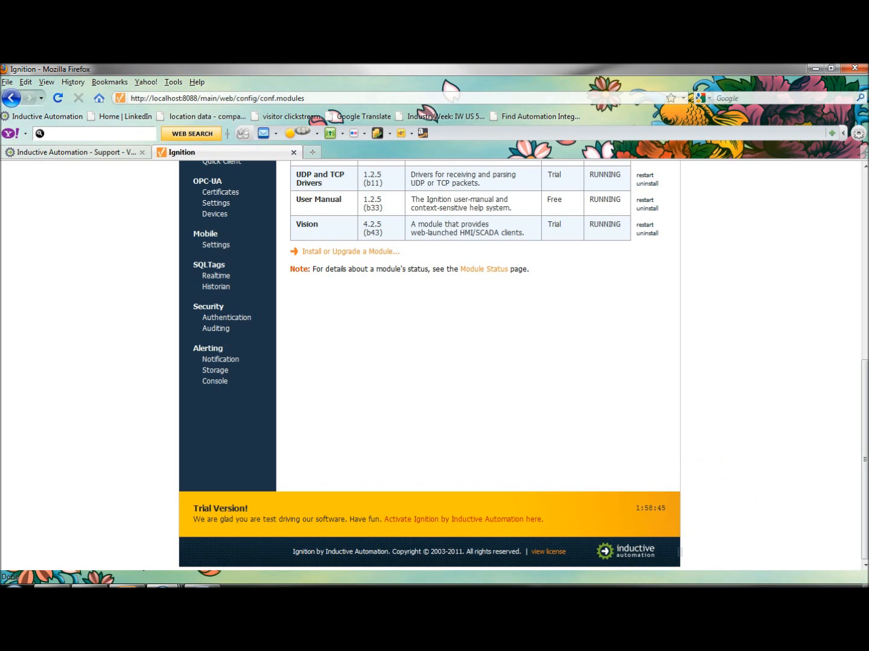
drag(864, 482, 859, 374)
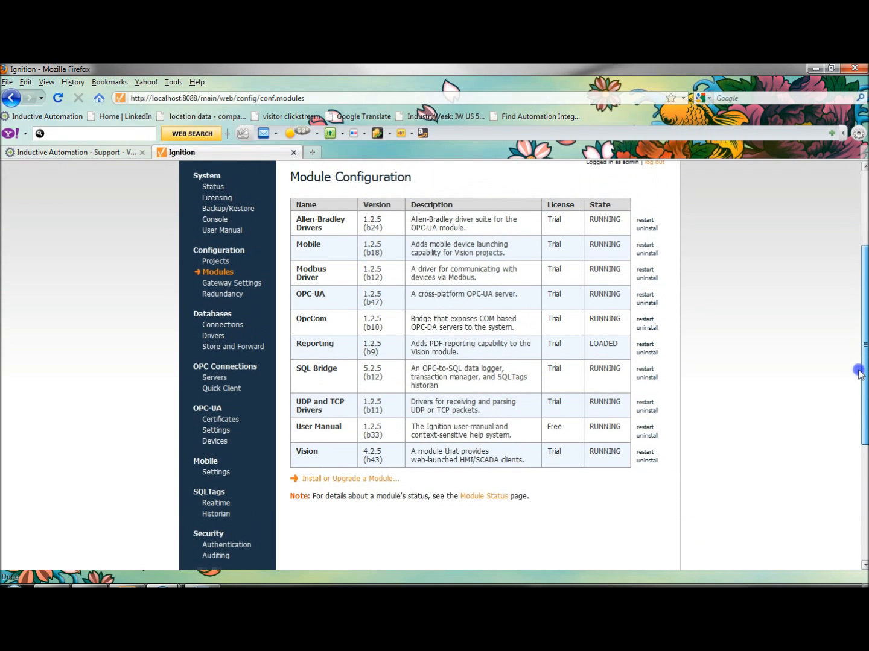
Highlight the module names one after another in the Module Configuration table, from Mobile and Modbus Driver down to Vision.
click(299, 247)
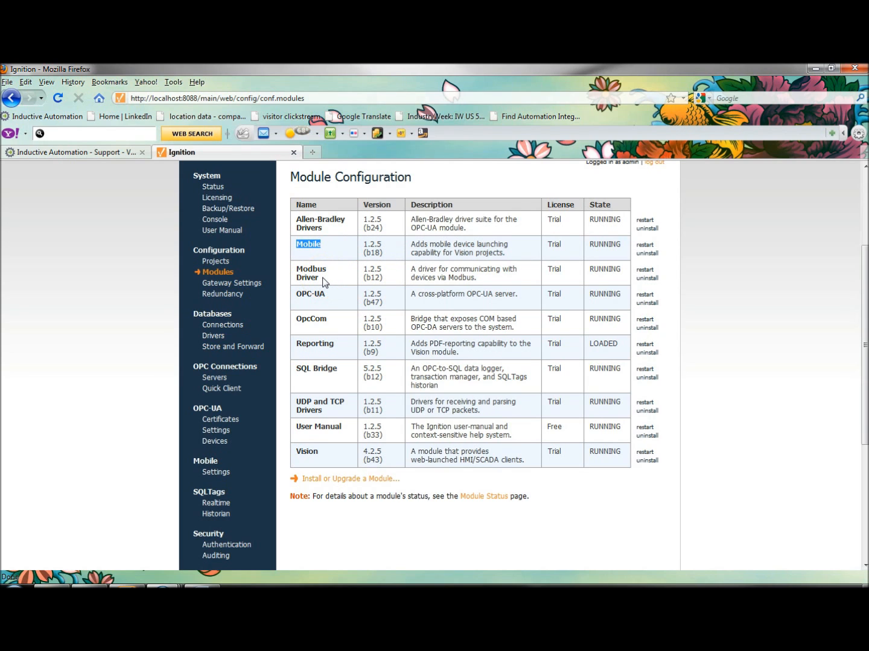
drag(287, 270, 274, 266)
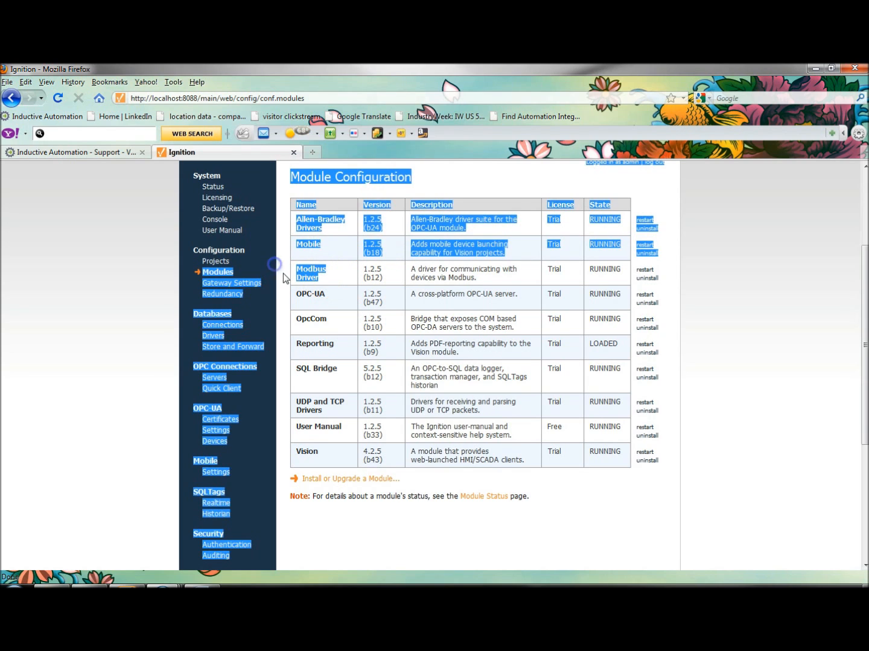
click(312, 283)
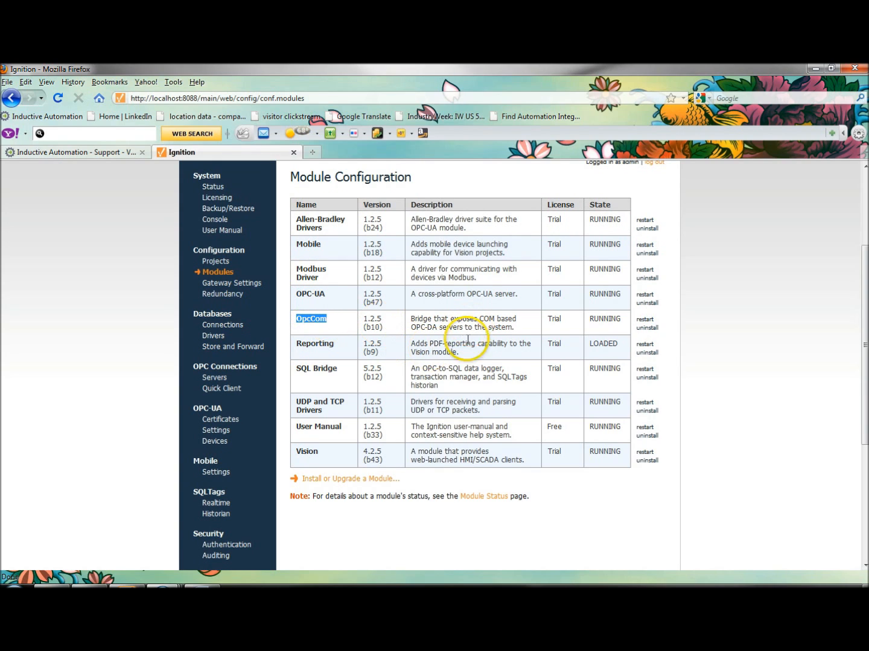
drag(296, 344, 345, 349)
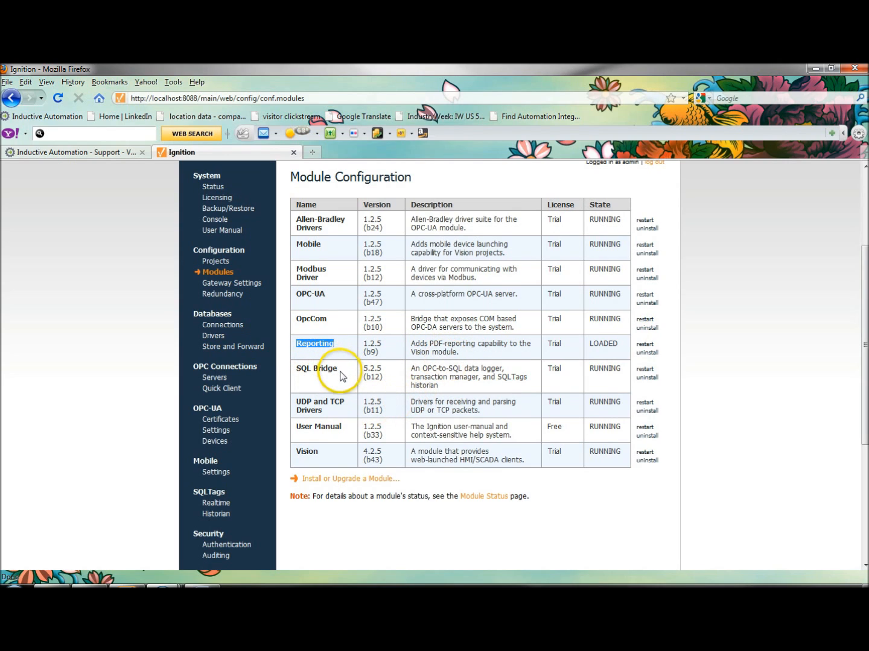
drag(337, 369, 321, 368)
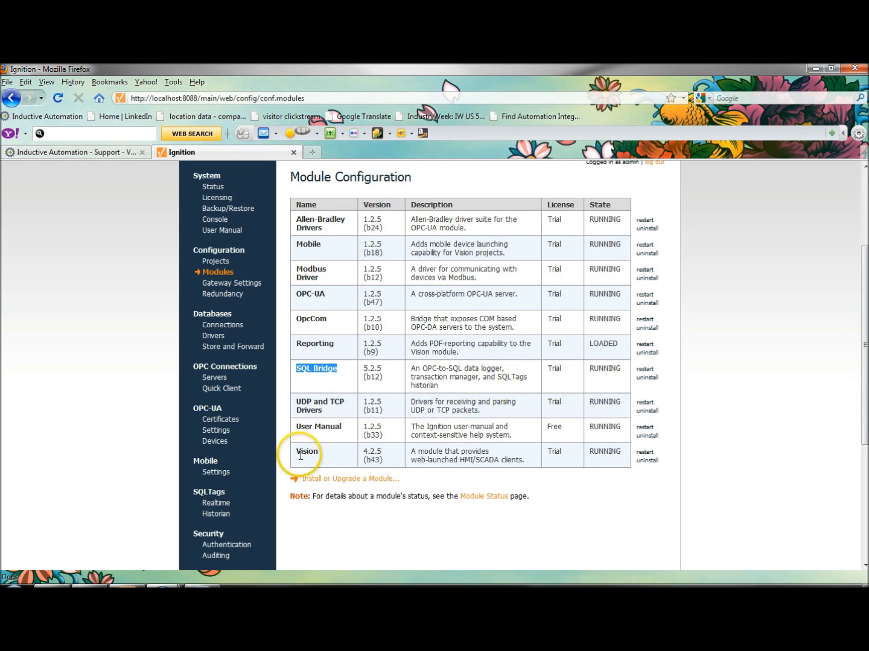
drag(298, 399, 314, 409)
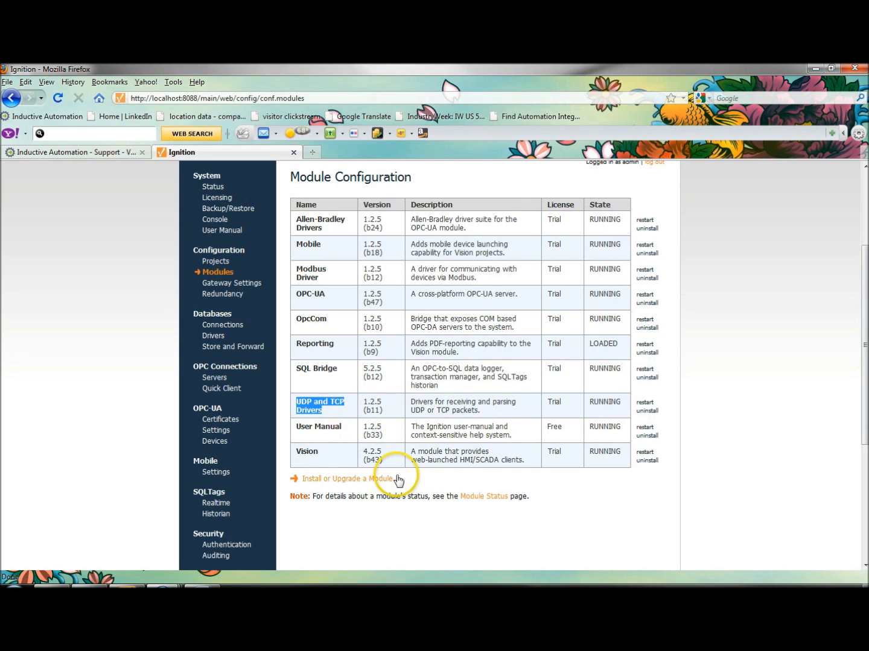
click(317, 452)
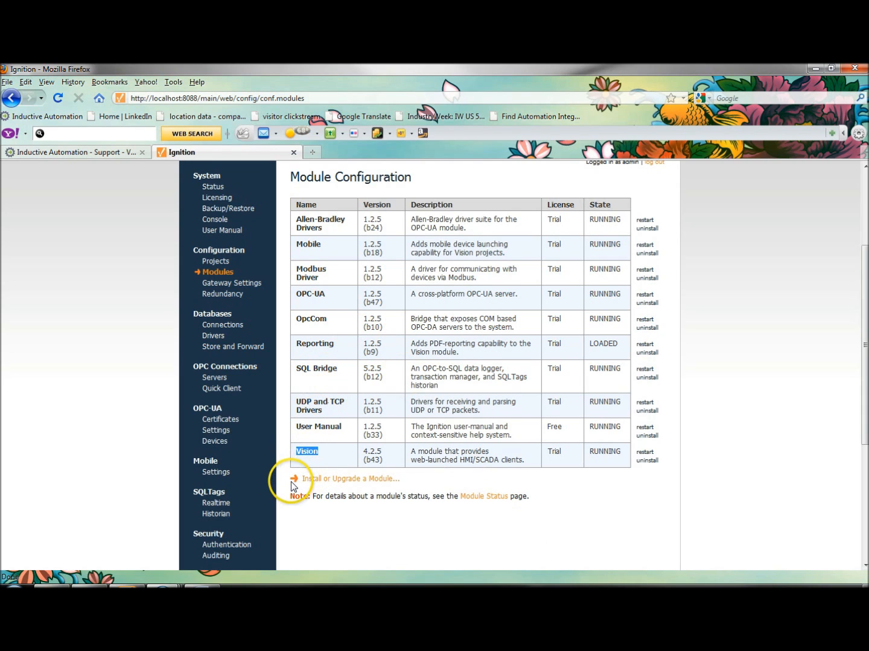
Start adding an OPC-UA device using the Allen Bradley Ethernet driver MicroLogix 1100/1400.
click(225, 445)
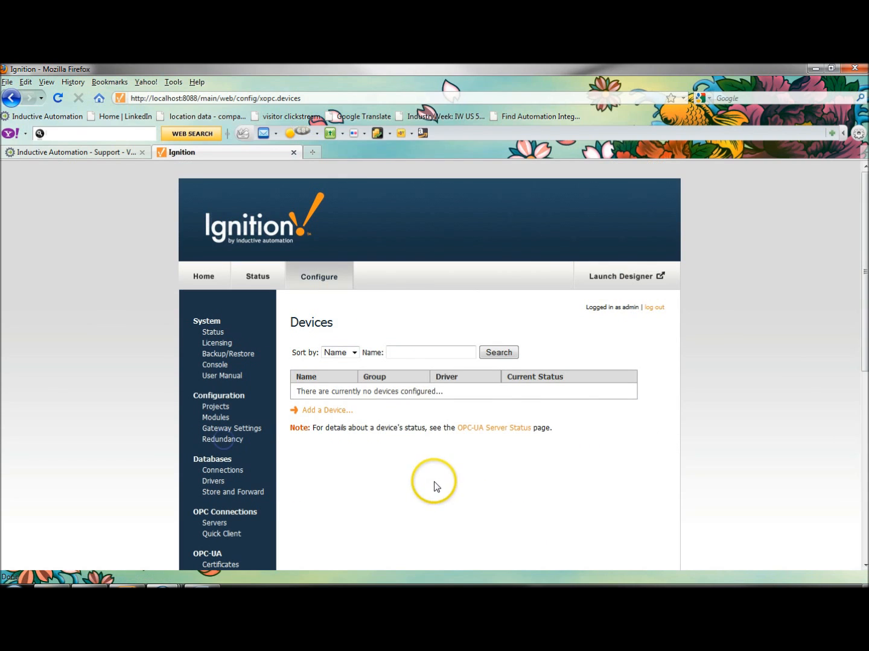
click(338, 410)
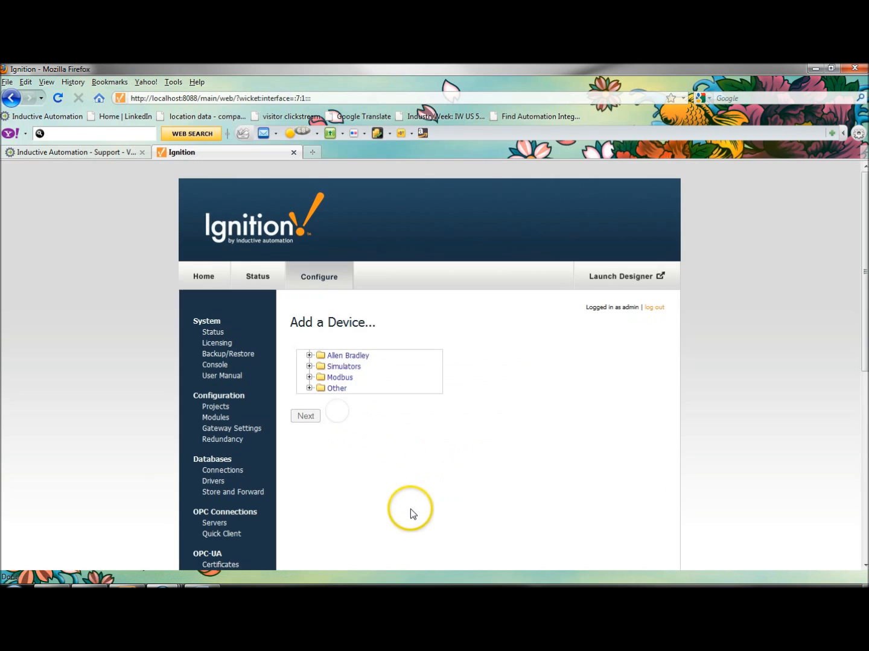
click(309, 355)
click(320, 366)
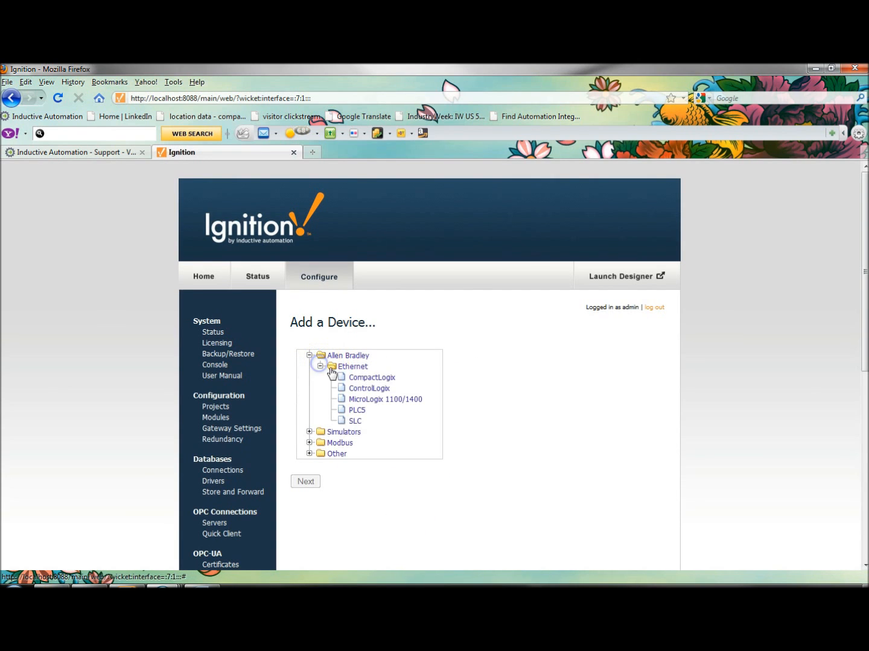
click(357, 399)
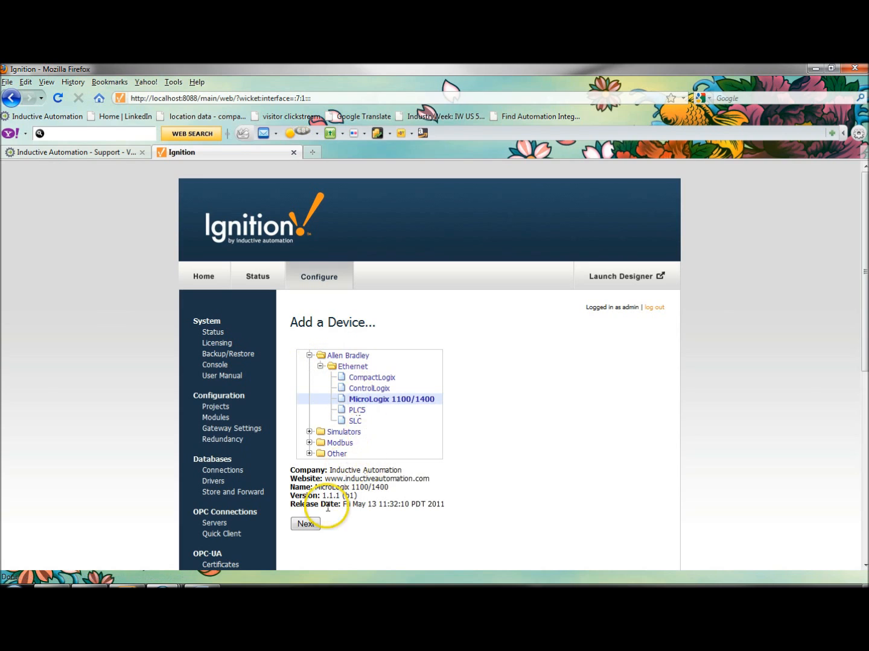
click(305, 524)
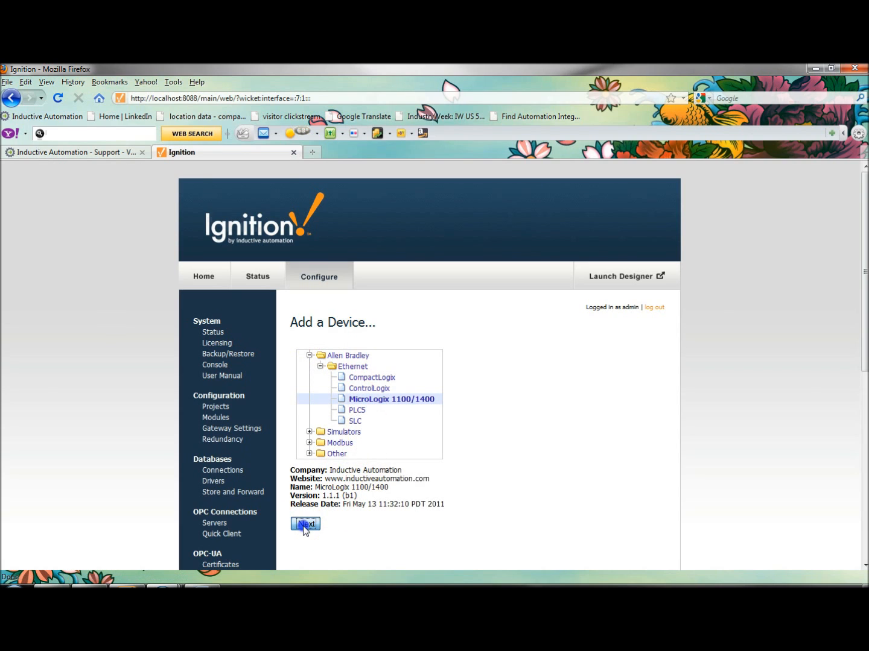
Name the MicroLogix device micro, enter its 10.20.7 network IP address as the hostname, and save it with the other settings at their defaults.
click(392, 366)
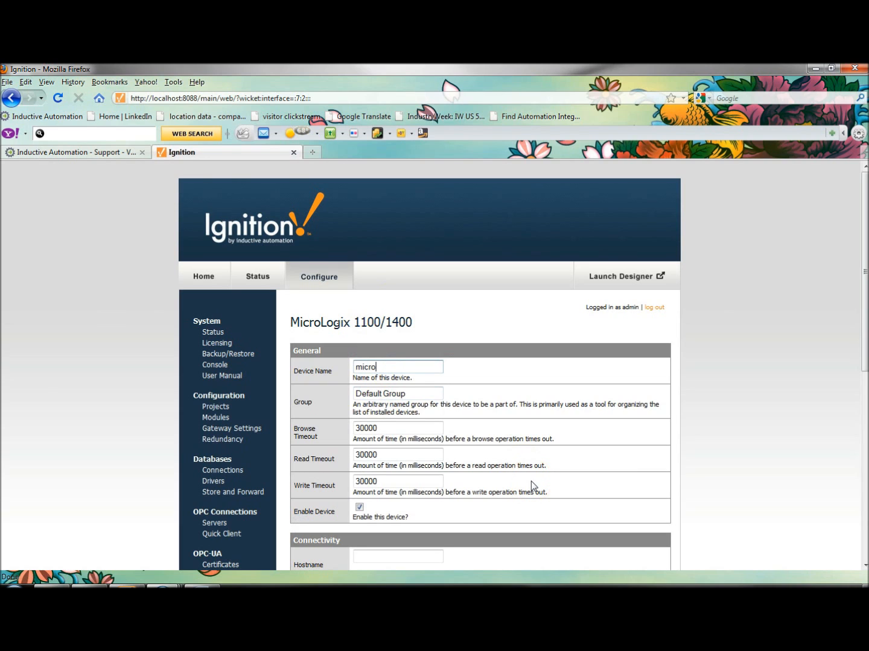
click(544, 507)
scroll(546, 513, down, 2)
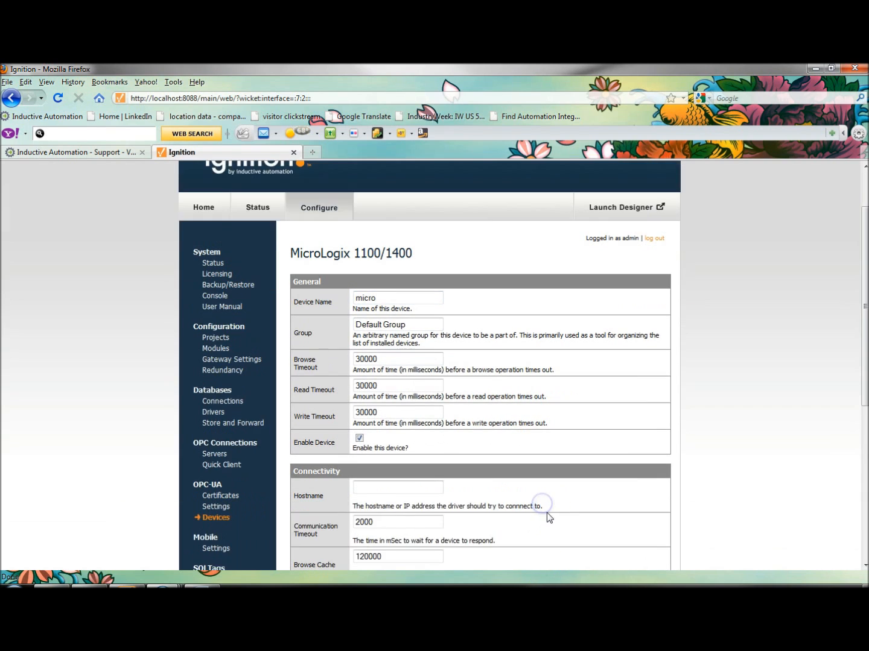
scroll(547, 514, down, 2)
click(378, 417)
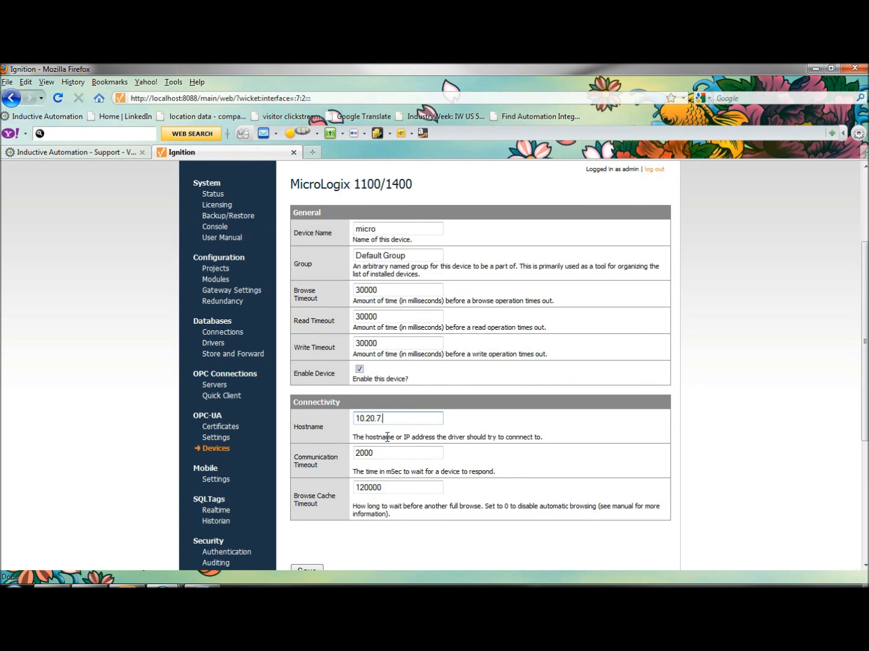
click(362, 559)
scroll(365, 561, down, 2)
click(305, 513)
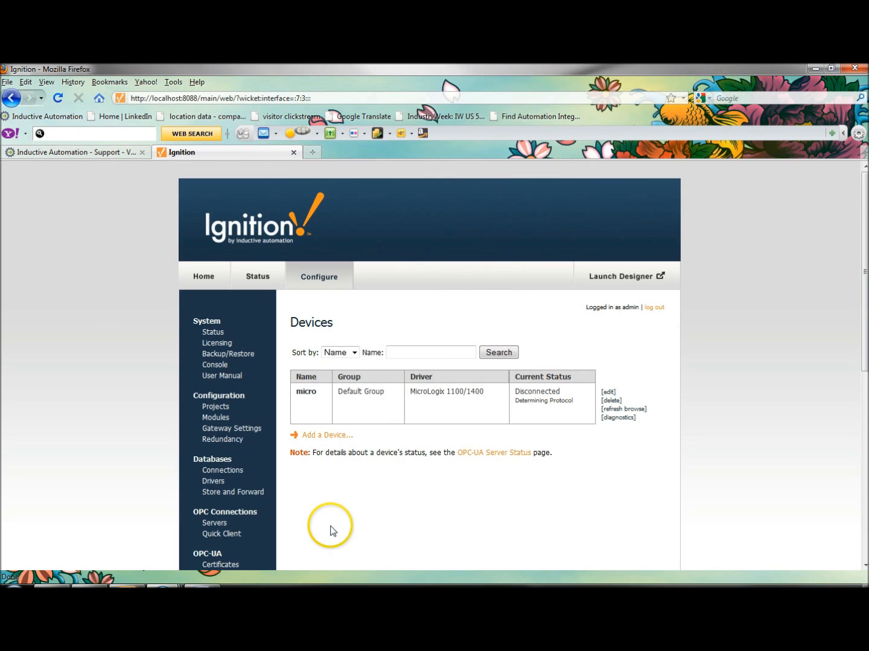
Start a new OPC-DA server connection and choose KEPware Enhanced OPC/DDE Server as the server.
scroll(329, 532, down, 2)
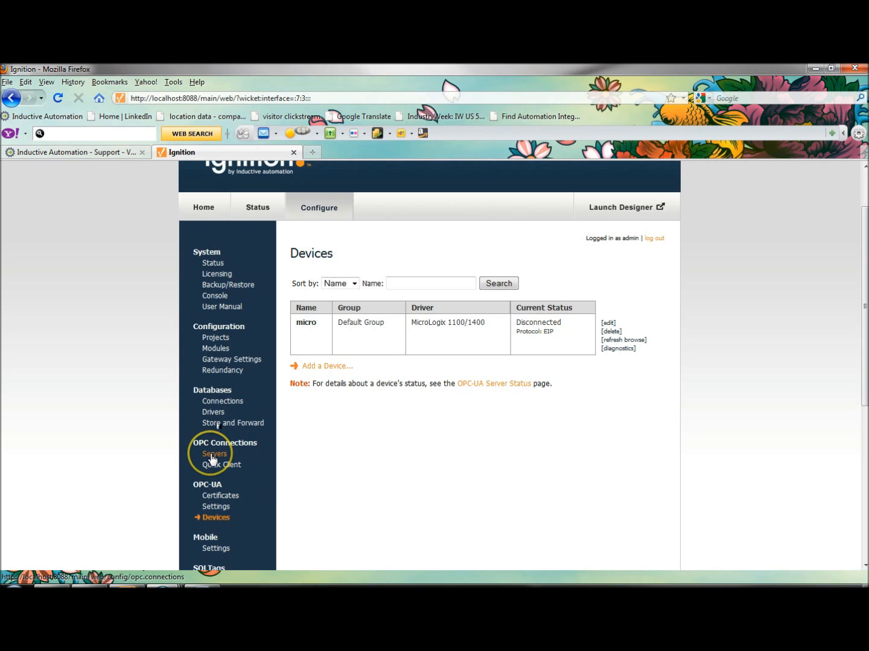
click(211, 457)
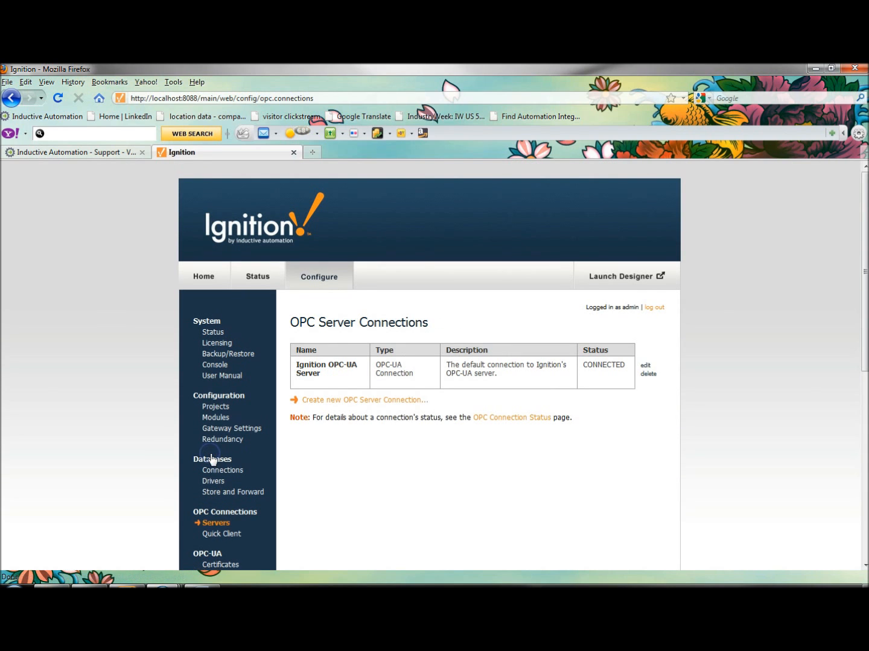
click(333, 402)
click(436, 415)
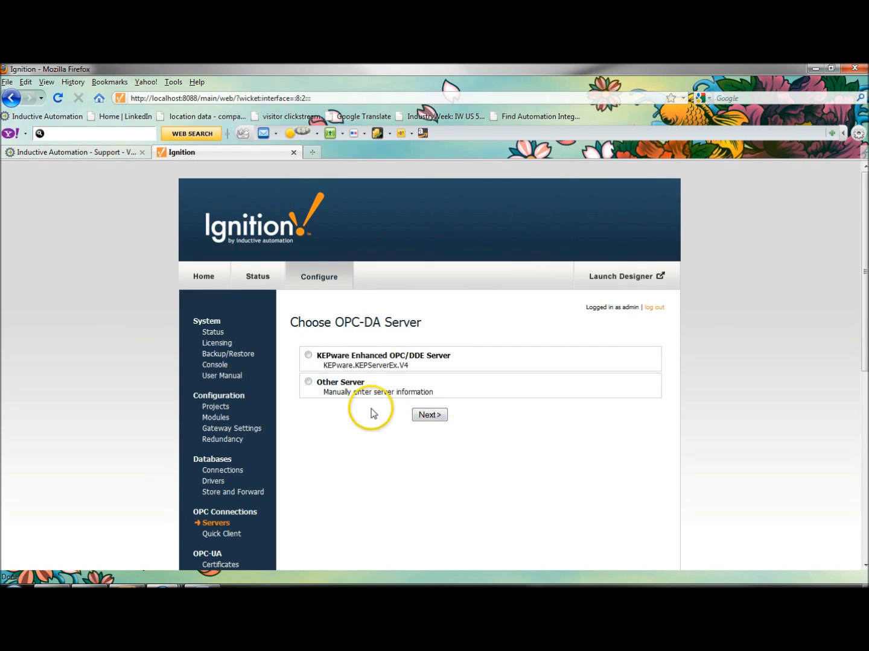
click(308, 357)
click(429, 415)
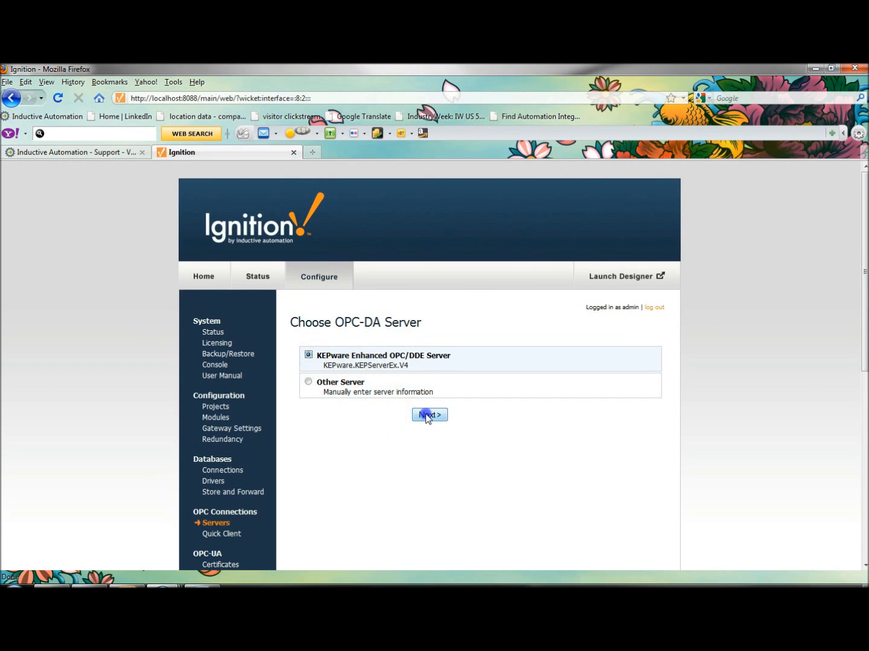
Highlight the ProgId KEPware.KEPServerEx.V4, create the KEPware connection with the default settings, and reload the page to refresh its status.
scroll(413, 493, down, 4)
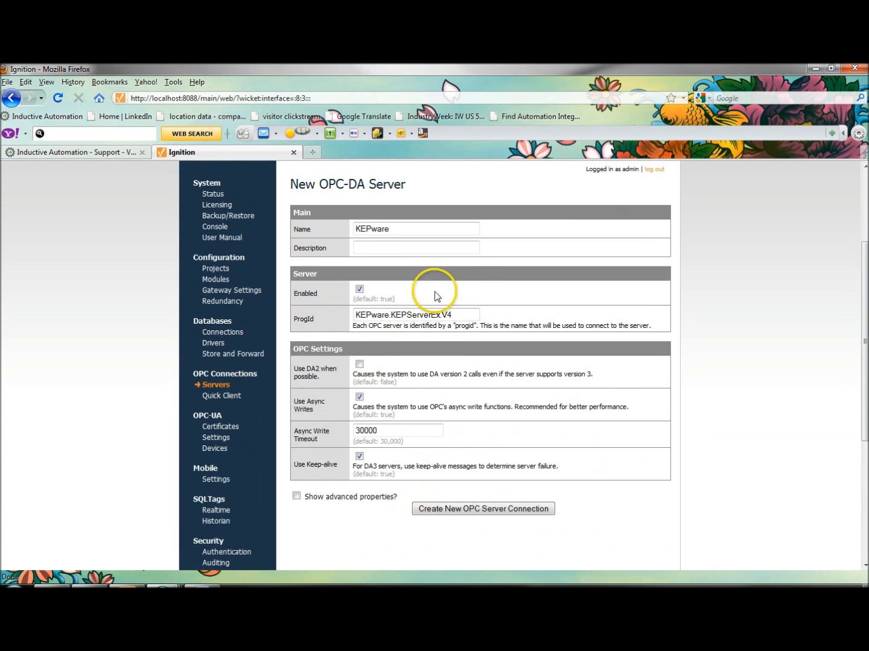
drag(465, 314, 294, 331)
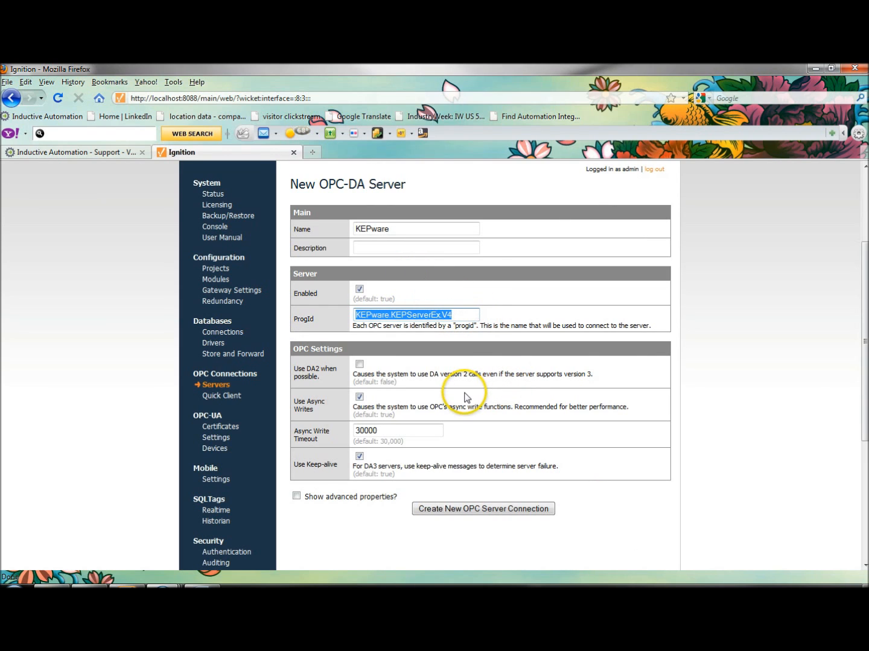
click(493, 512)
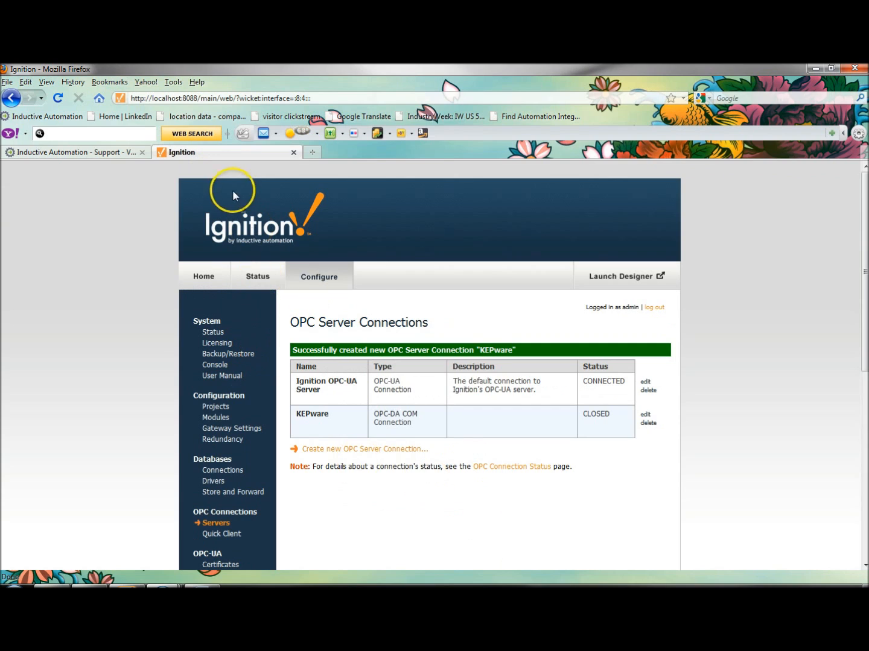
right_click(237, 158)
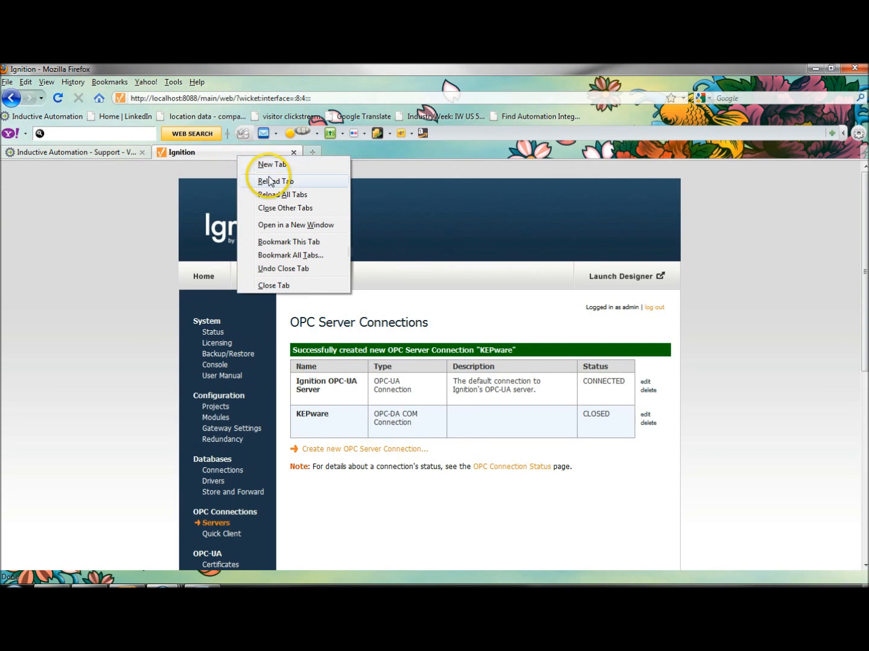
click(270, 181)
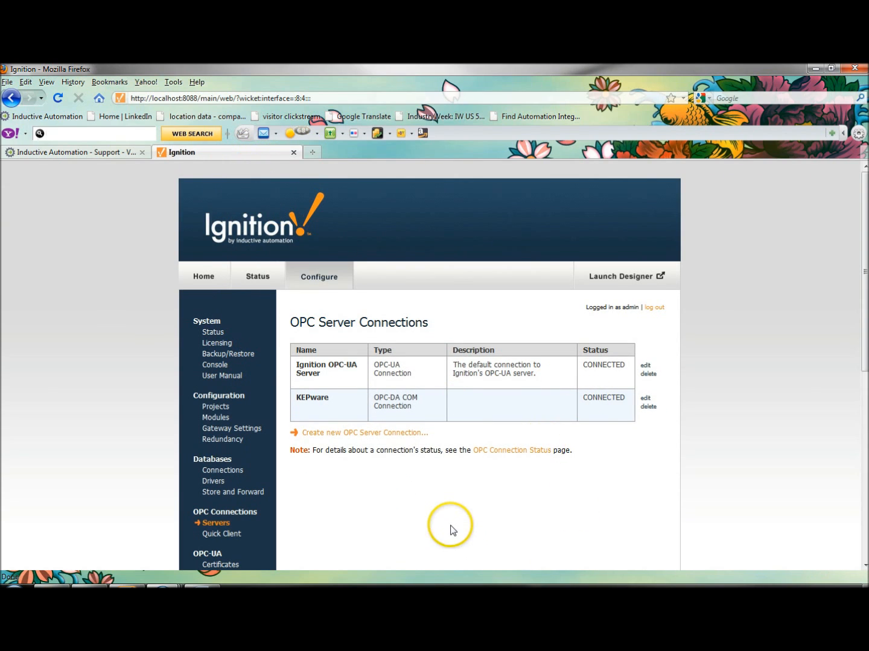
Start adding another OPC-UA device using the Generic simulator driver.
scroll(468, 503, down, 4)
scroll(468, 503, up, 2)
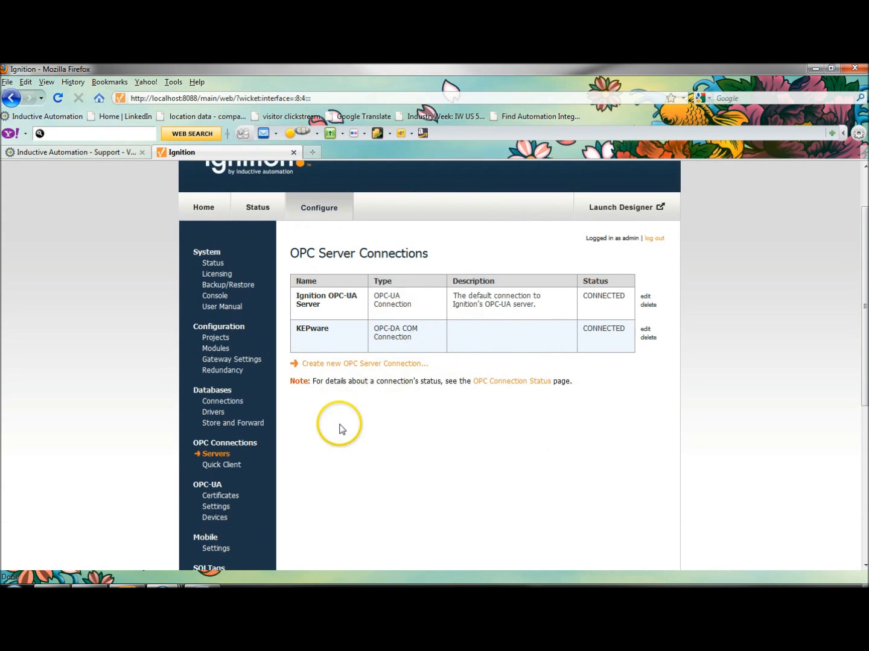
click(218, 520)
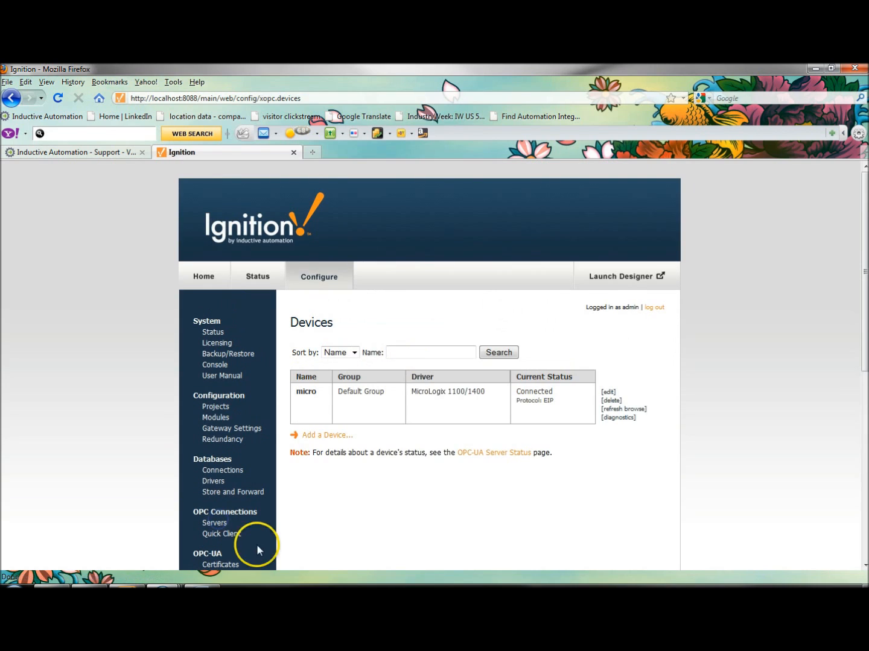
click(329, 435)
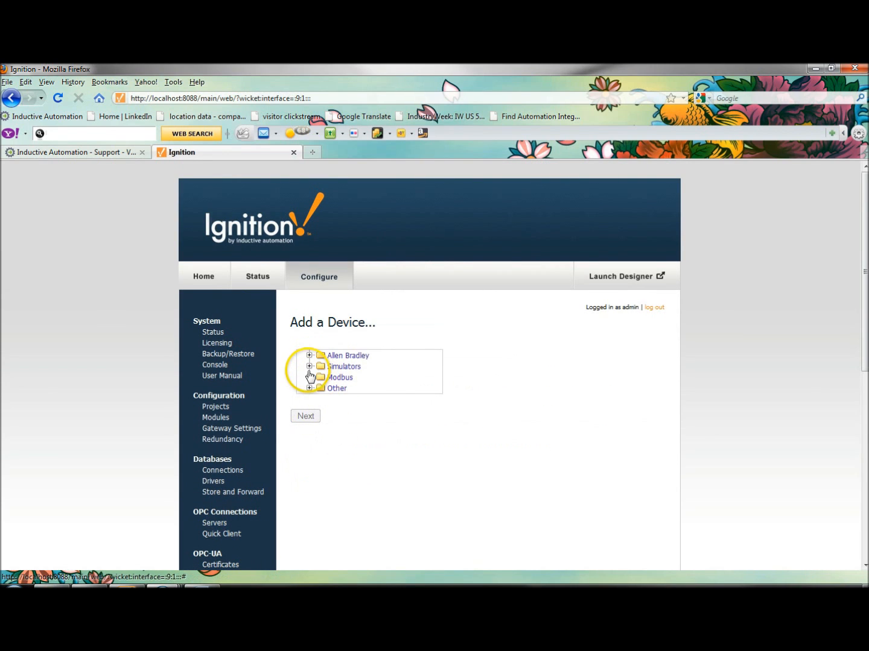
click(309, 377)
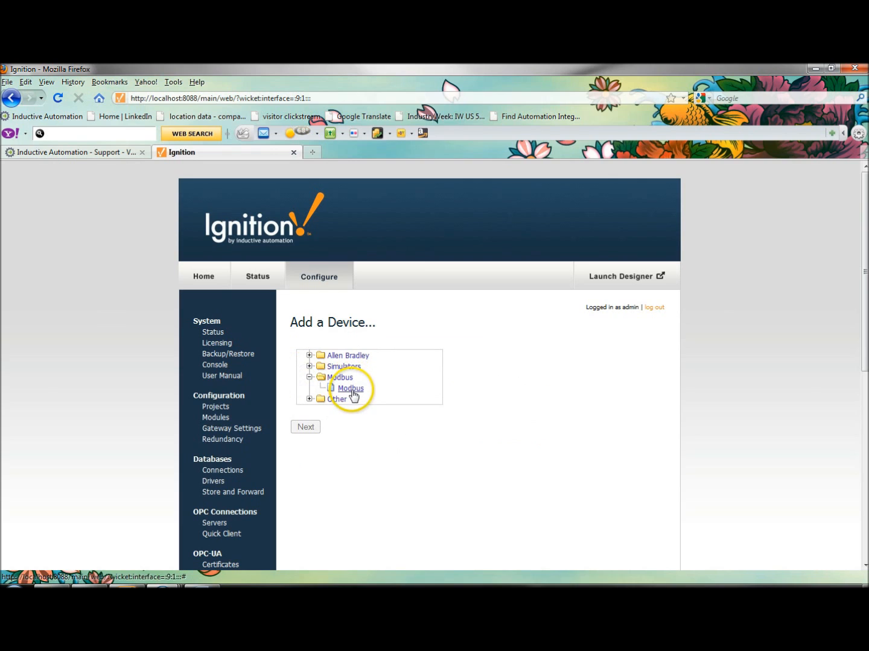
click(309, 366)
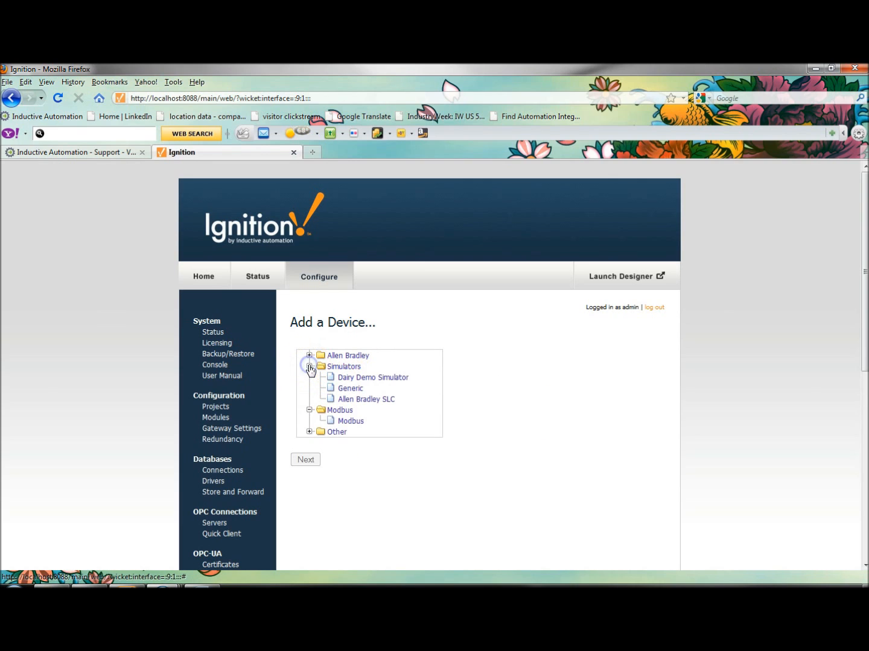
click(356, 390)
click(305, 500)
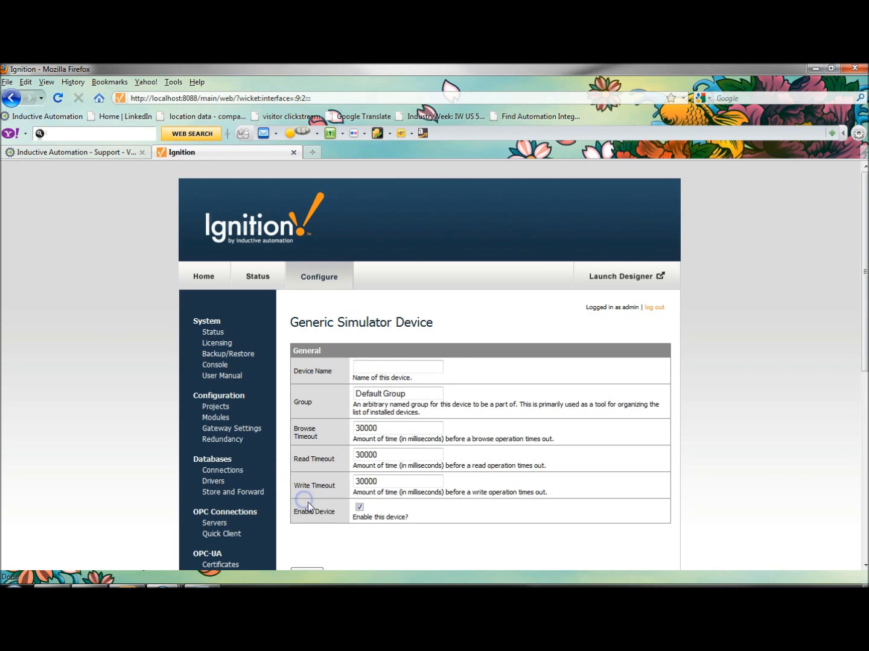
Name the generic simulator device gen and create it with the default group and timeouts.
click(395, 367)
double_click(511, 404)
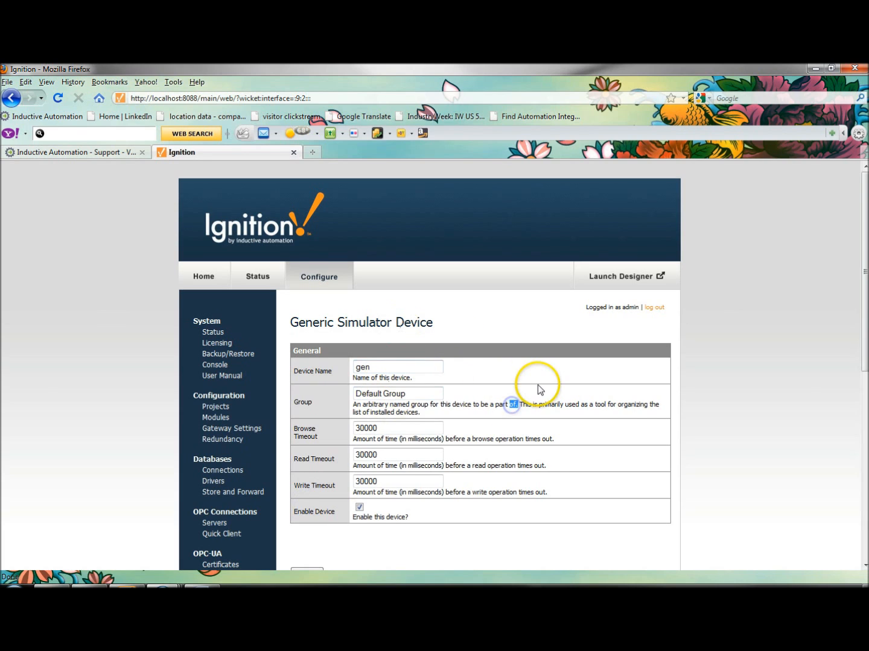
scroll(506, 401, down, 3)
click(302, 435)
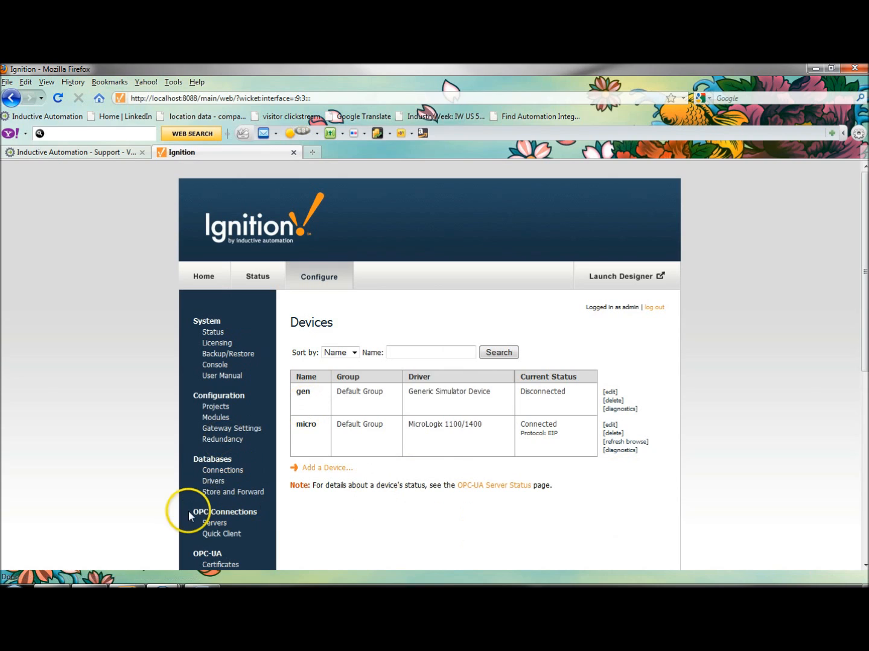
Start creating a new database connection using the MySQL ConnectorJ driver.
click(220, 473)
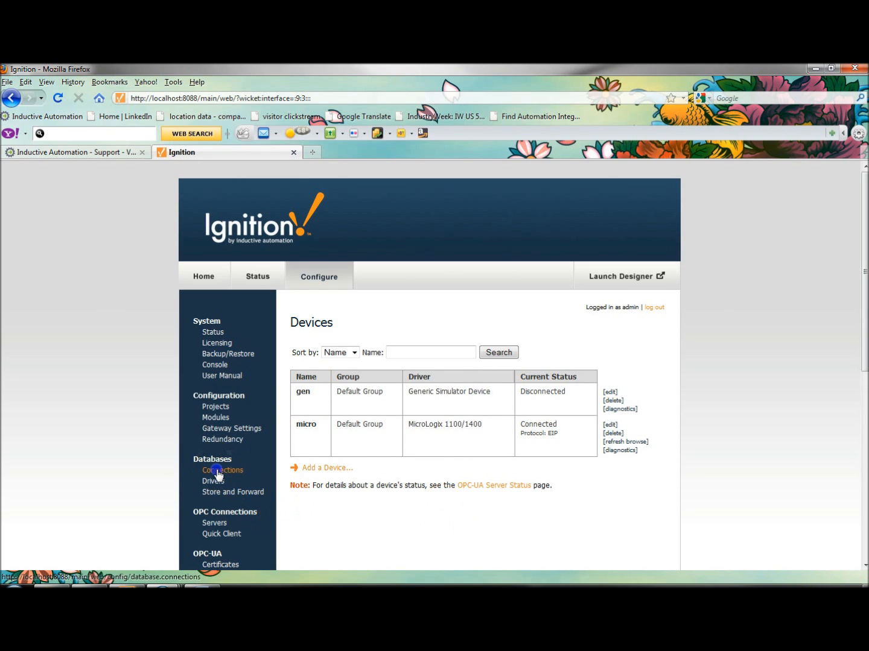
click(357, 386)
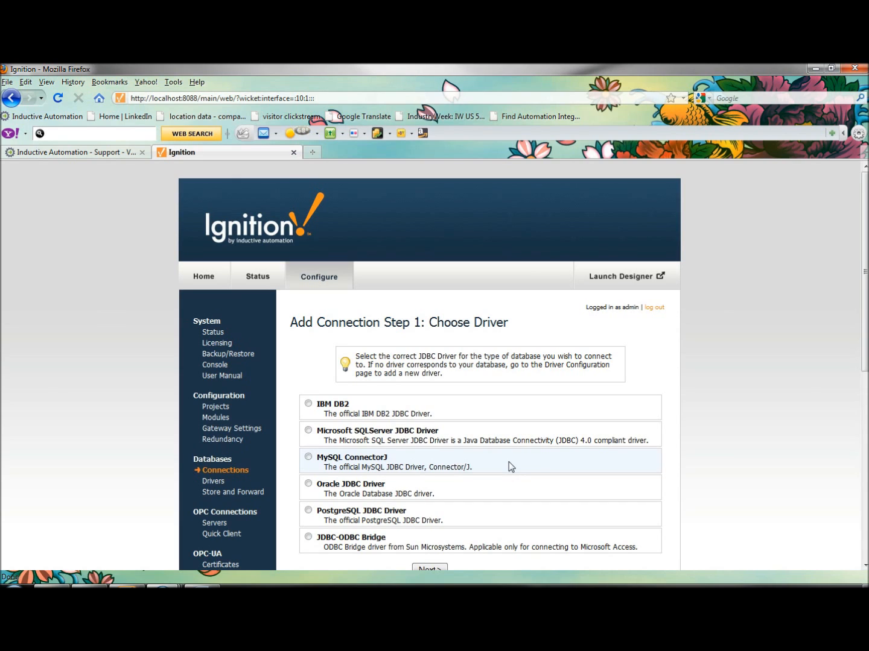
scroll(510, 466, down, 2)
click(503, 458)
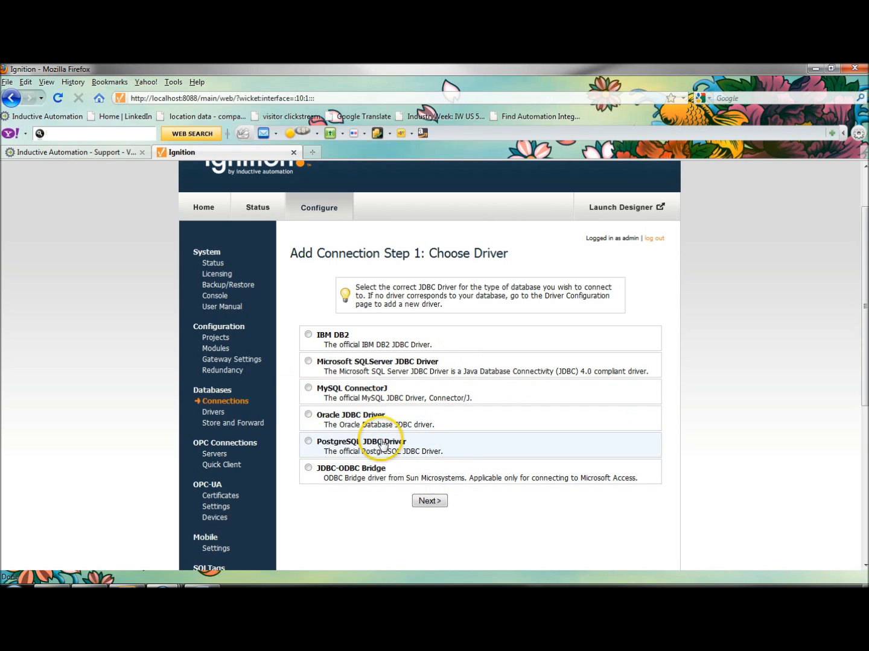
click(309, 390)
click(430, 502)
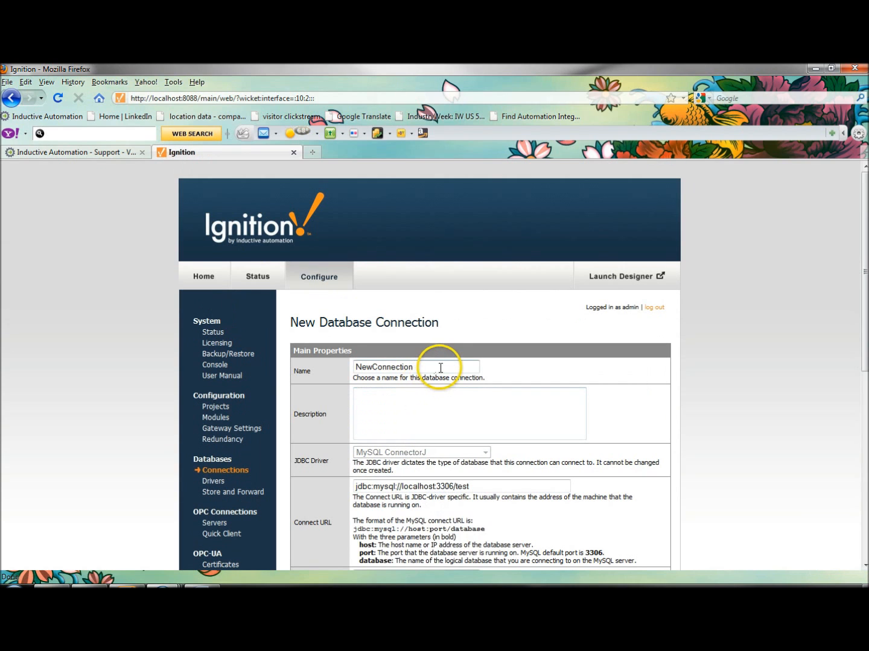
Name the database connection water and set its connect URL to jdbc:mysql://localhost:3306/water.
click(402, 366)
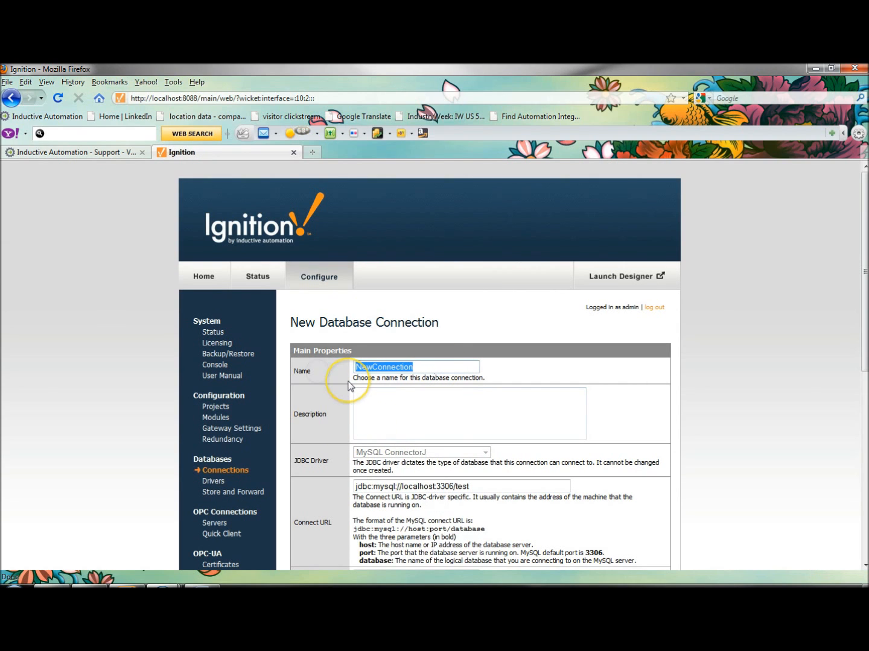
text(water)
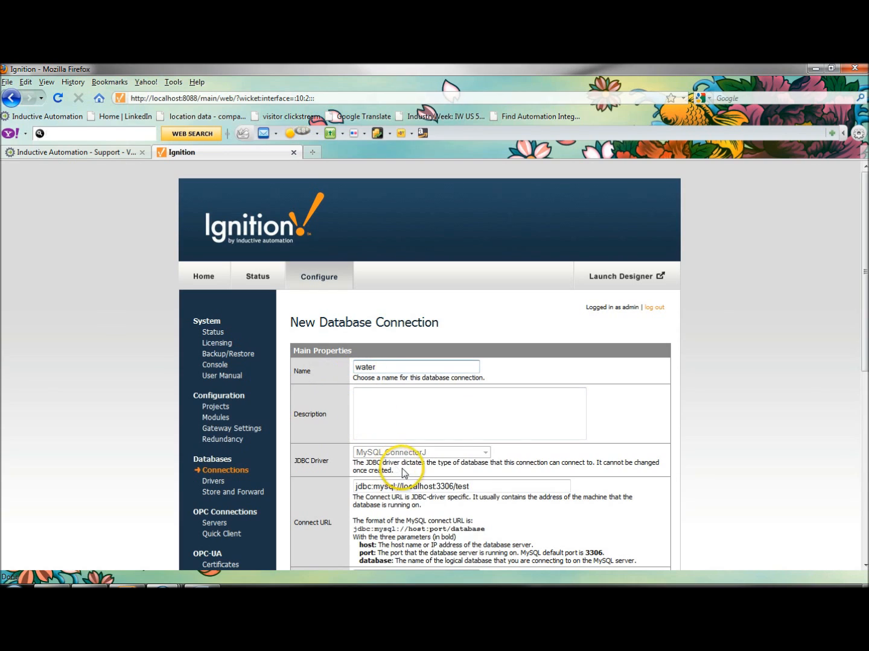
click(481, 483)
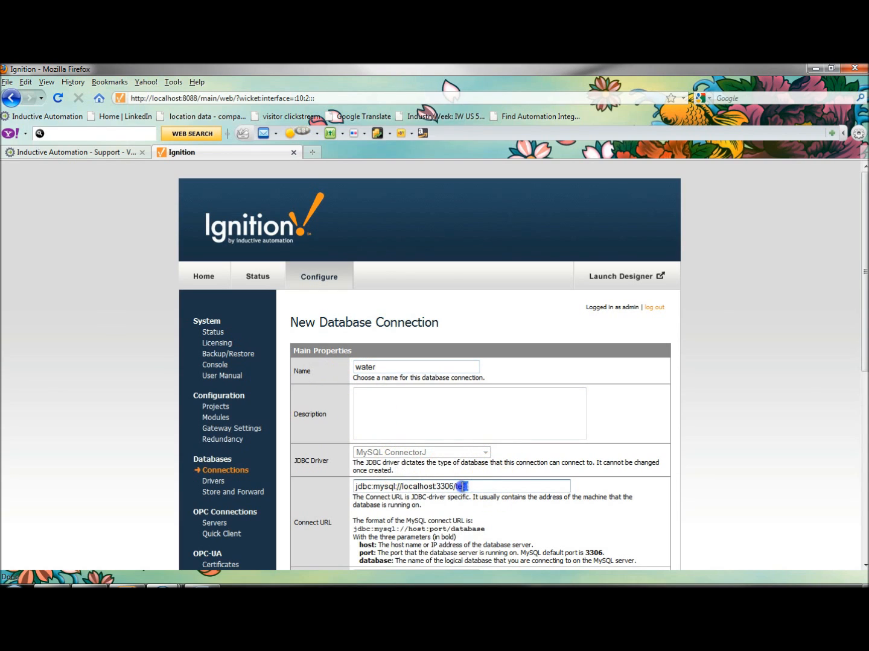
text(water)
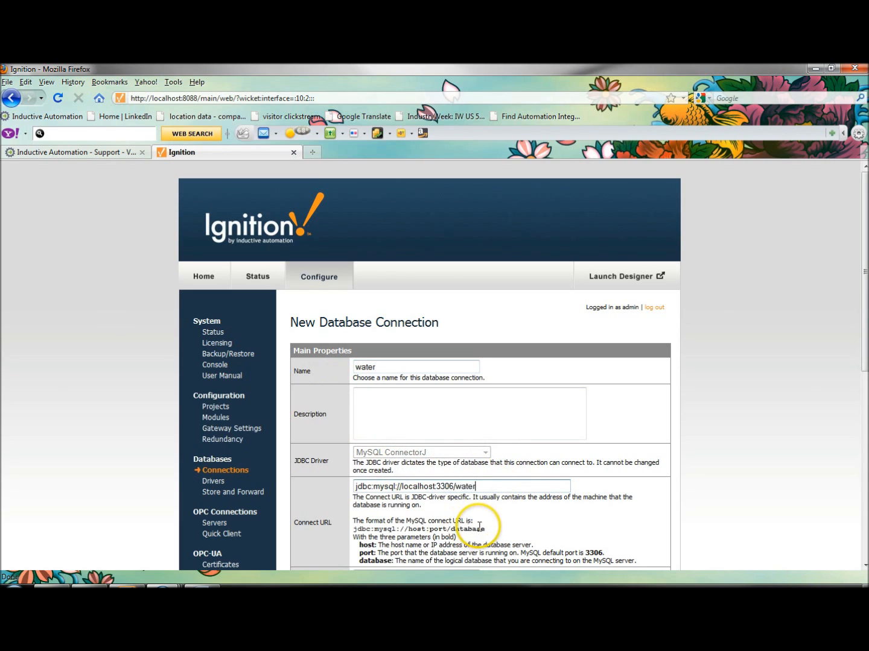
click(515, 522)
scroll(529, 514, down, 4)
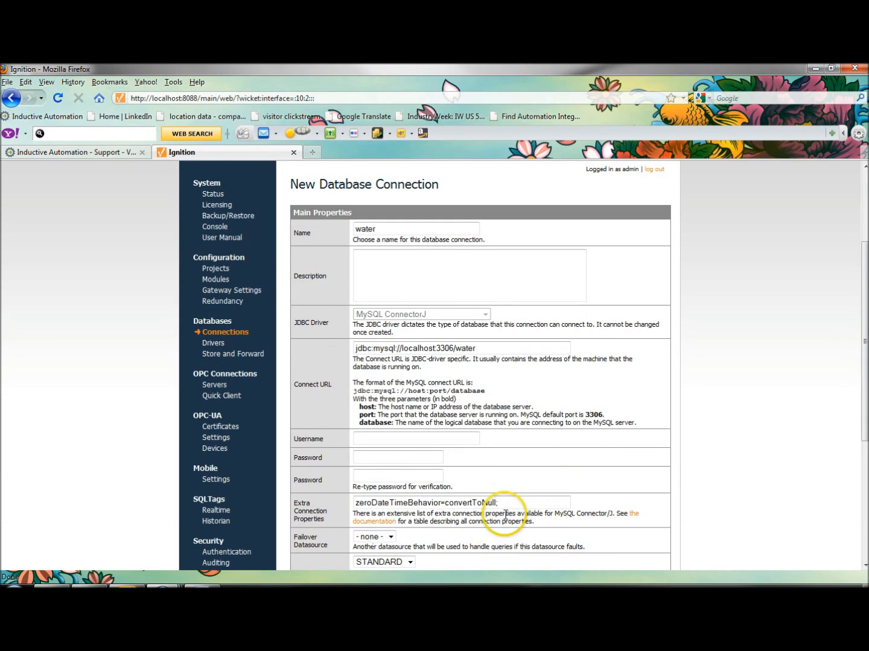
click(459, 350)
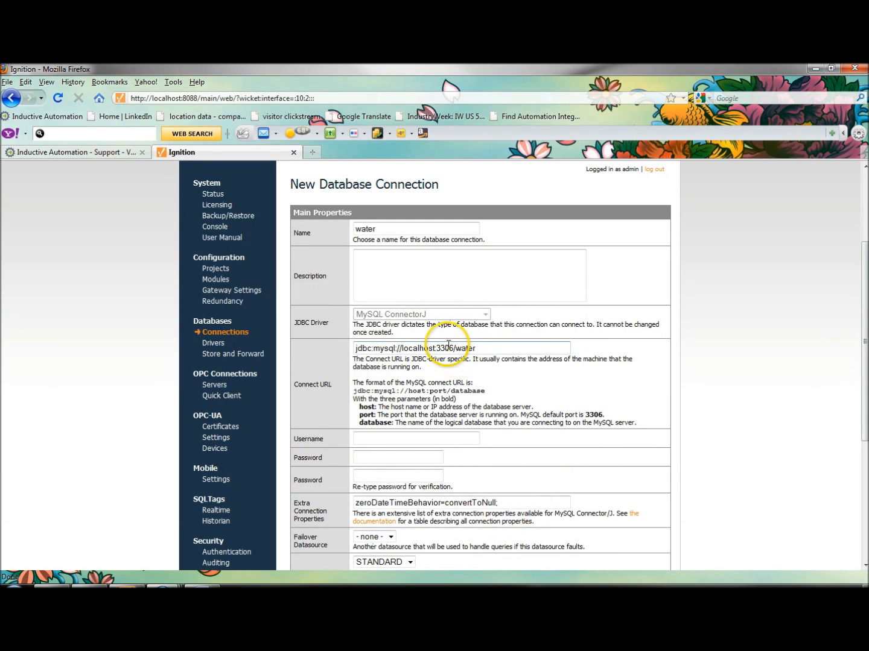
drag(547, 349, 401, 349)
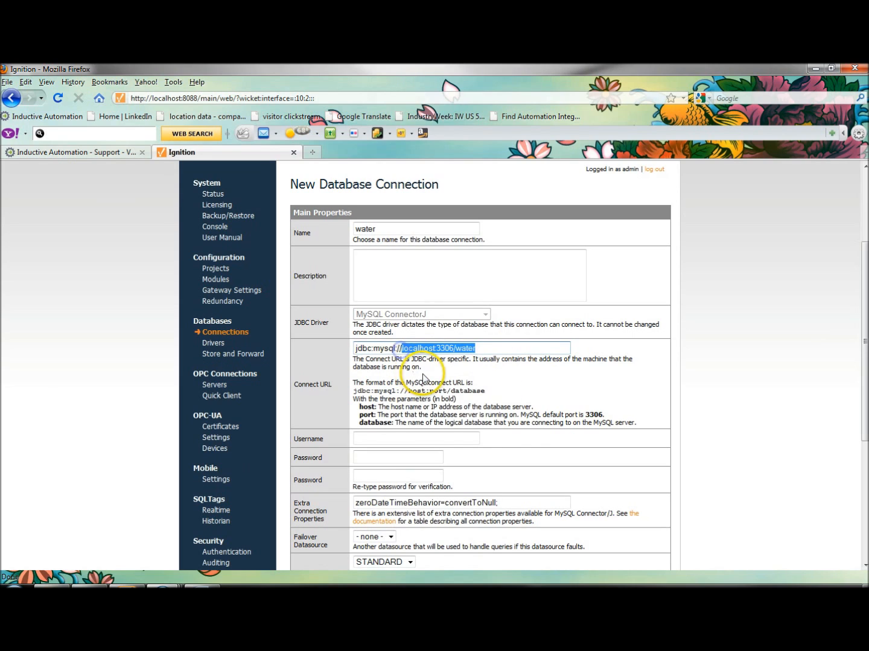
Enter username root with the database password and its verification, and create the connection with the remaining defaults.
click(468, 439)
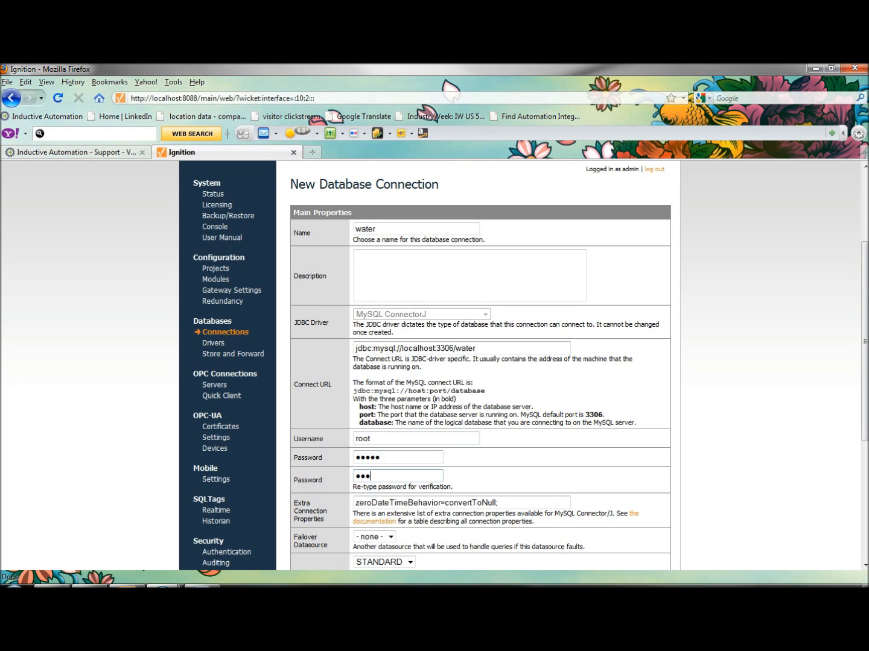
click(591, 495)
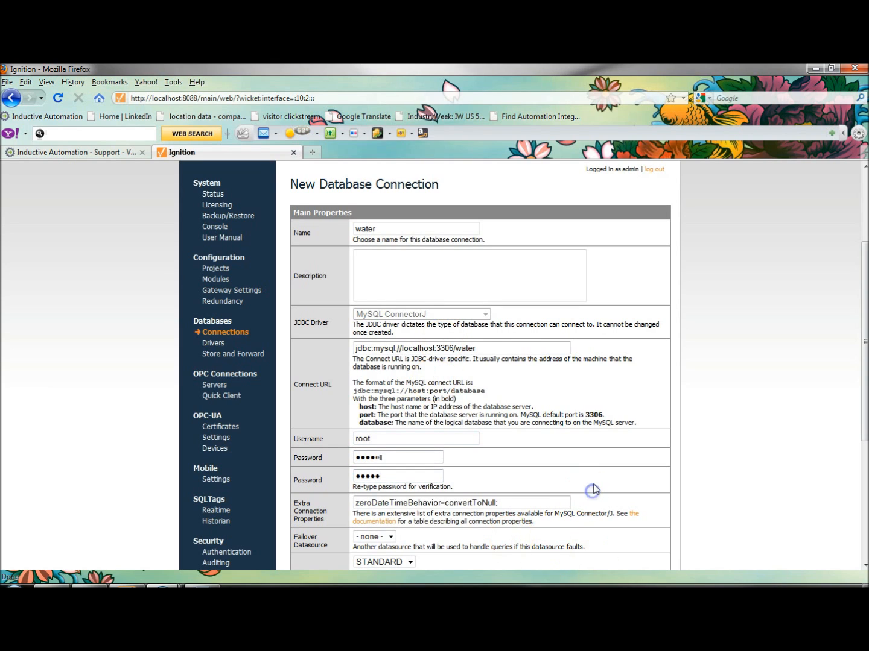
scroll(591, 495, down, 3)
click(476, 503)
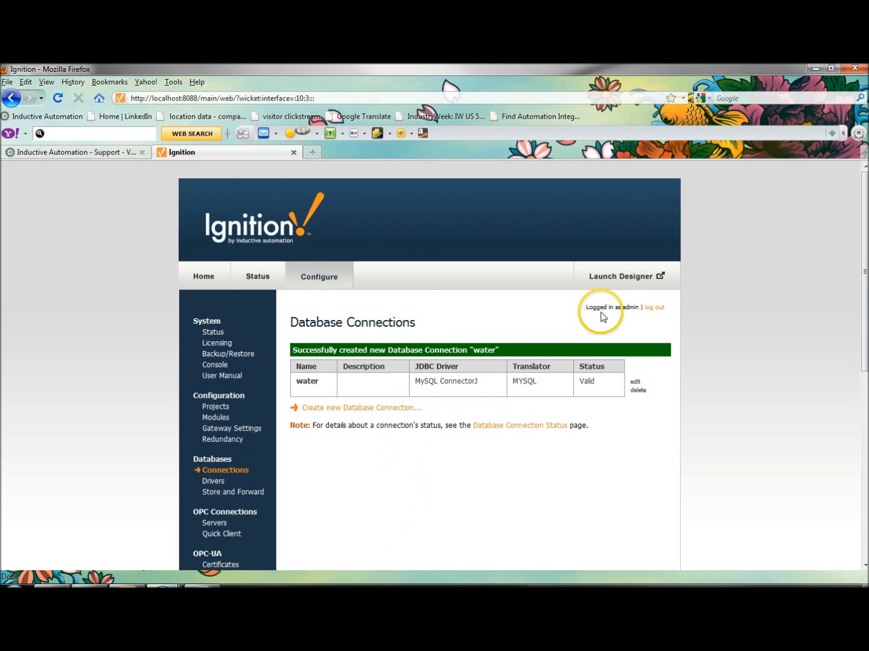
Launch the Ignition Designer and log in as admin with the account password.
click(623, 277)
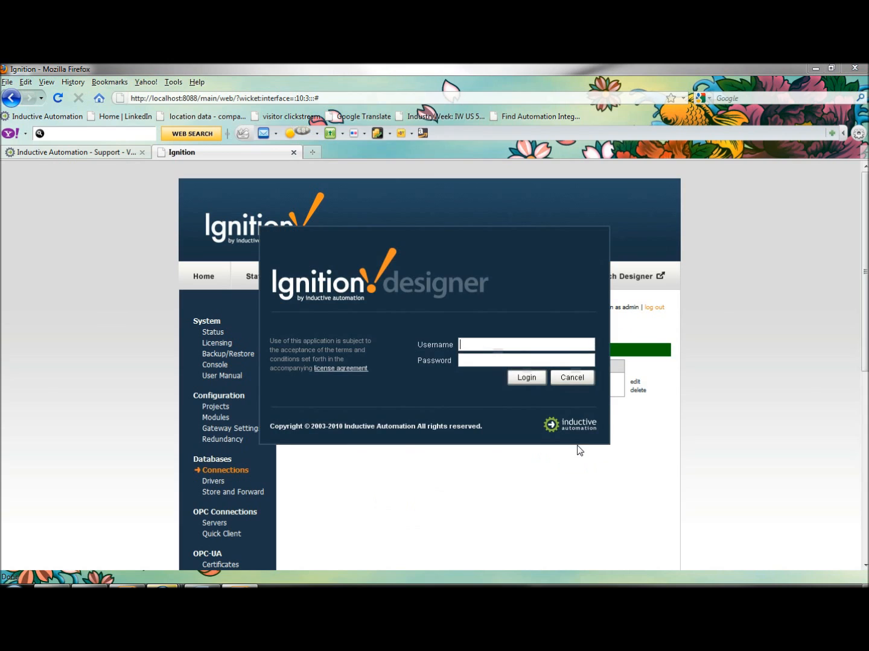
click(533, 346)
text(admin)
key(Tab)
text(password)
key(Return)
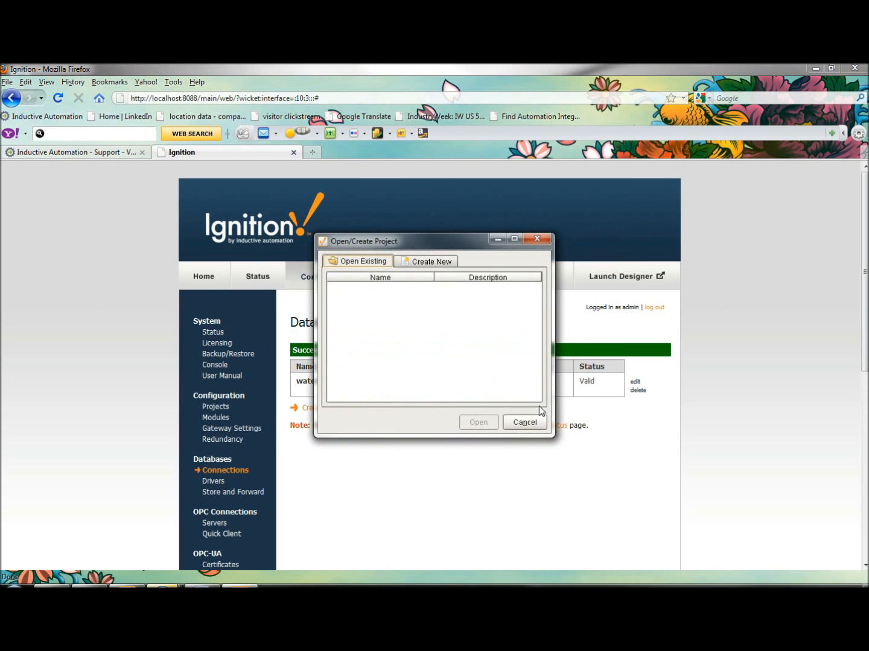
Create a new project named test with the default authentication profile and SQLTags provider and water as default database.
click(431, 261)
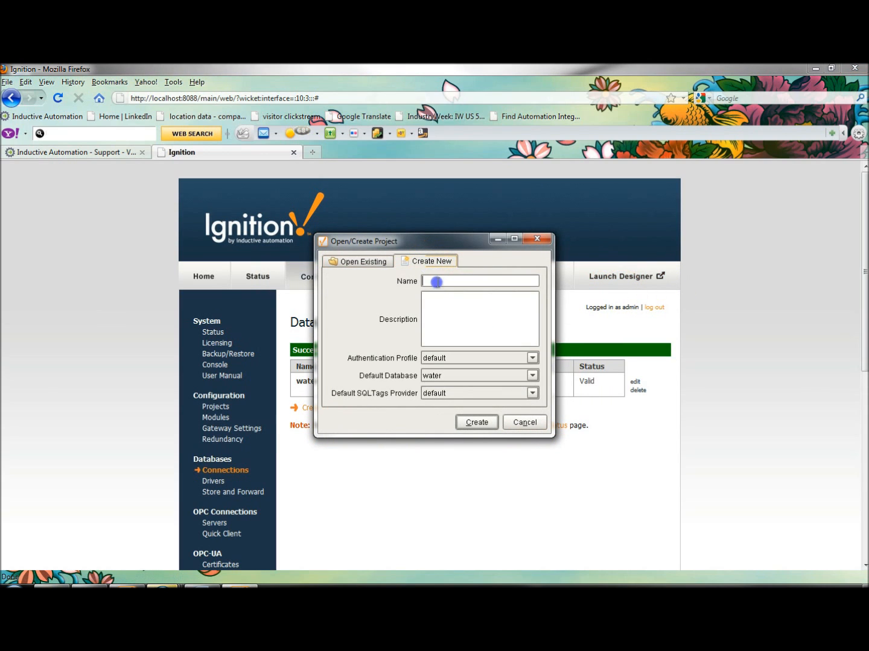
text(test)
click(457, 333)
click(477, 423)
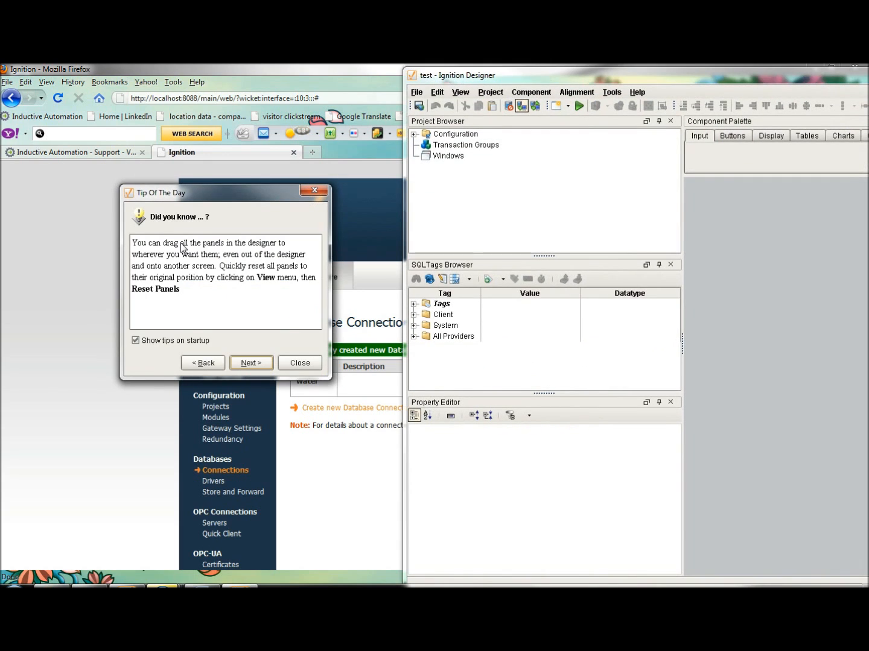
Dismiss the tip of the day and maximize the Designer window.
click(300, 362)
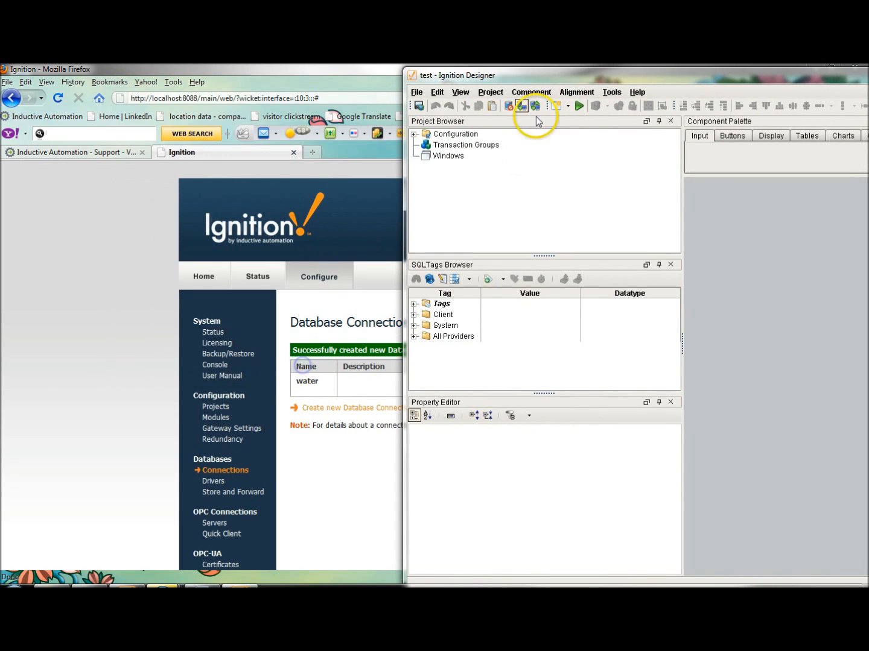
double_click(583, 78)
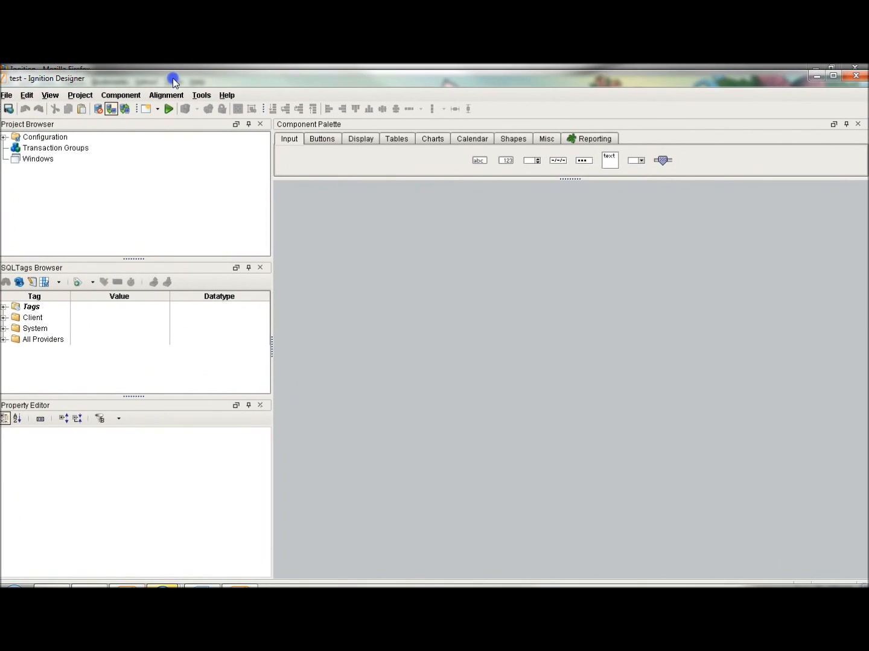
click(835, 76)
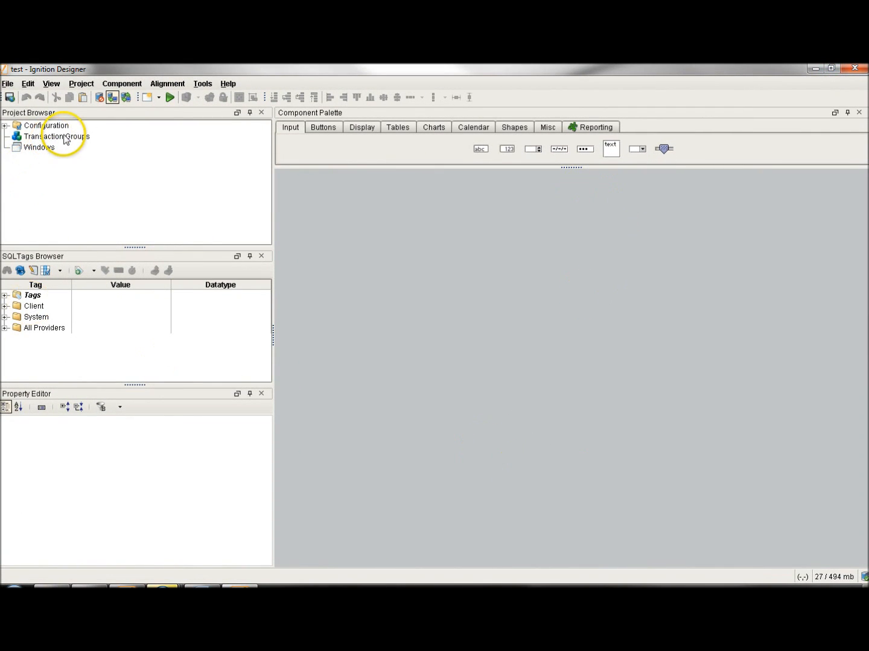
Add a new transaction group to the test project's Transaction Groups.
click(74, 142)
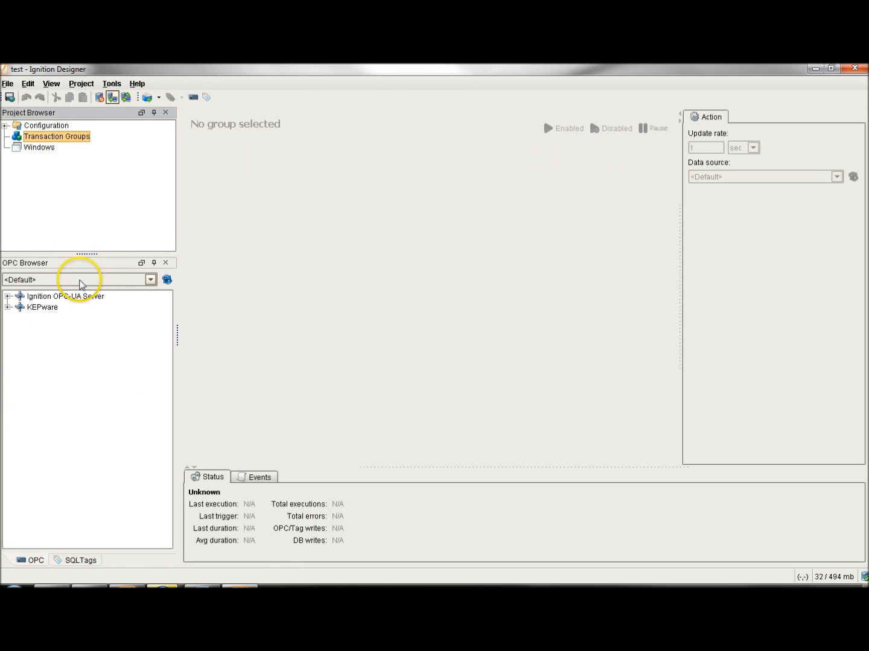
right_click(56, 142)
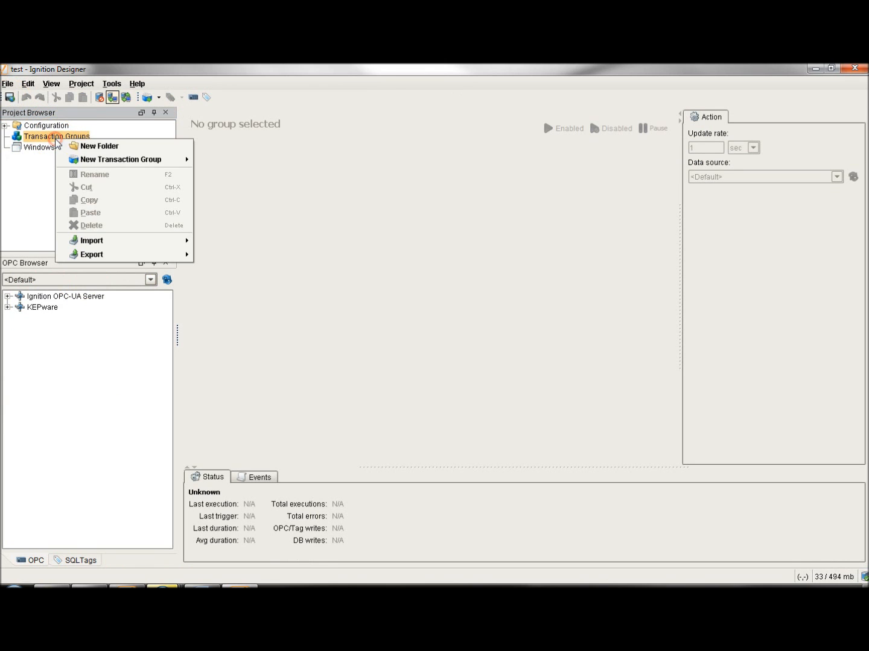
mouse_move(147, 161)
click(245, 159)
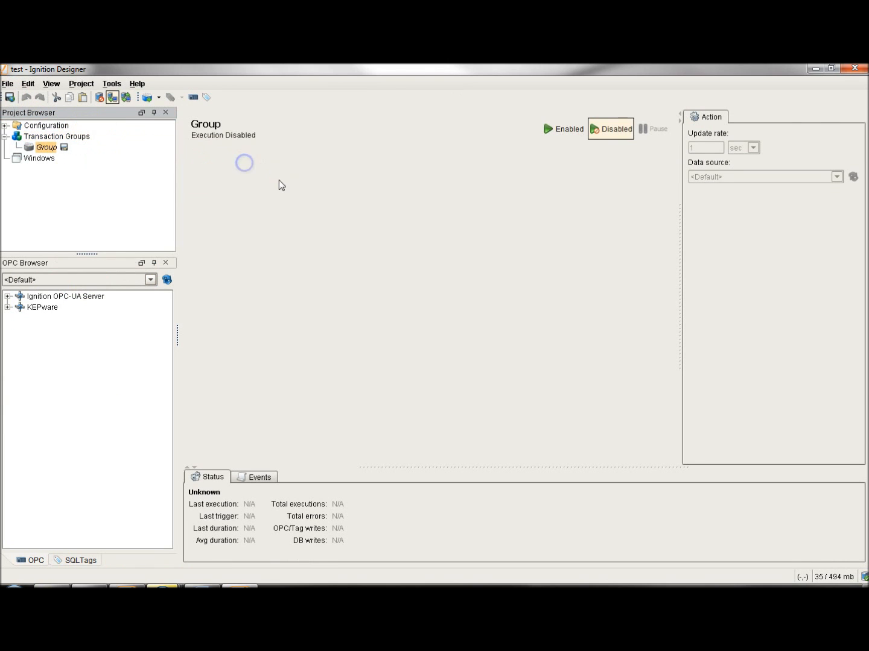
Add tags N7:0 through N7:6 from the micro device's N7 folder to the group's Basic OPC/Group Items.
click(7, 296)
click(19, 318)
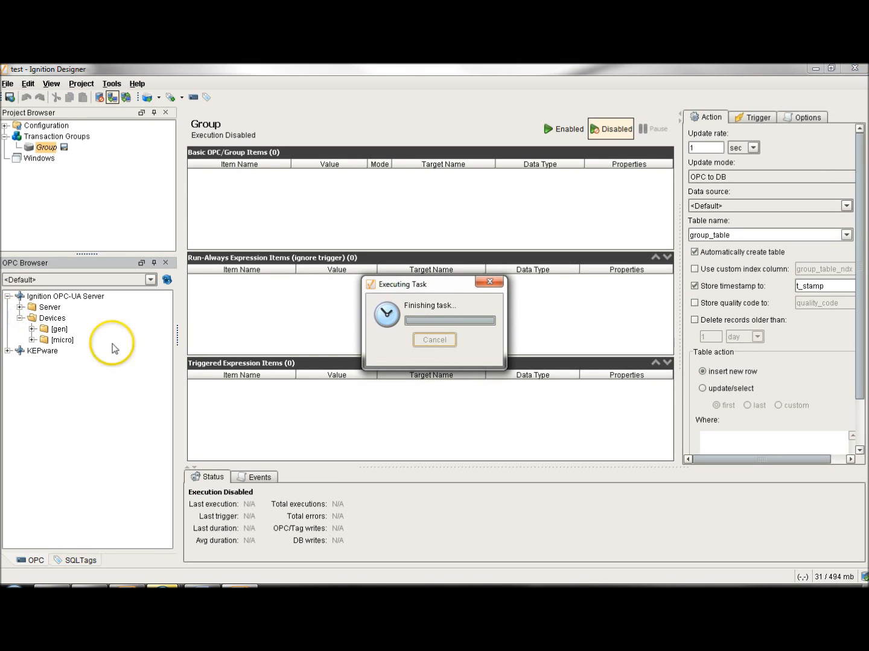
click(32, 340)
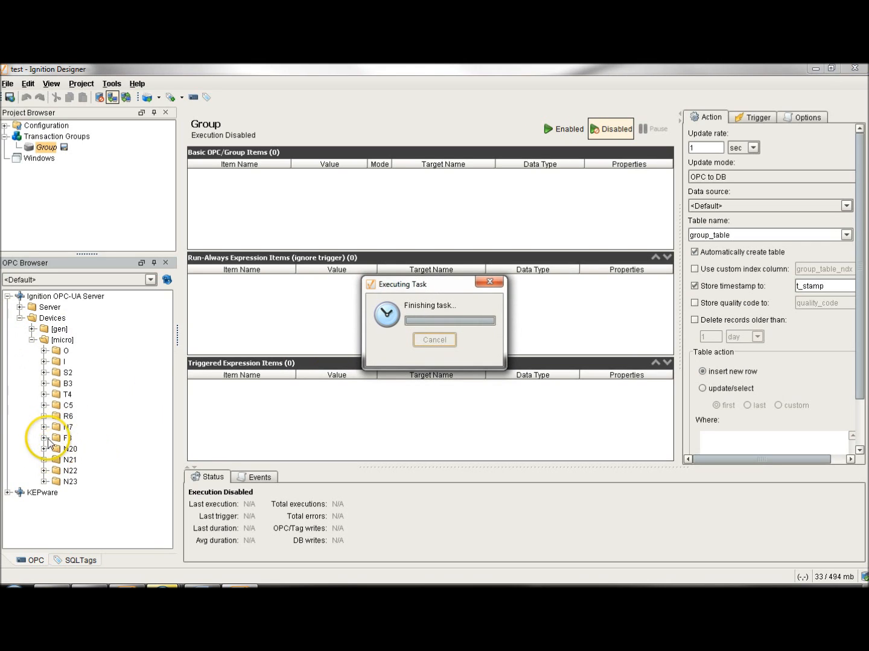
click(43, 427)
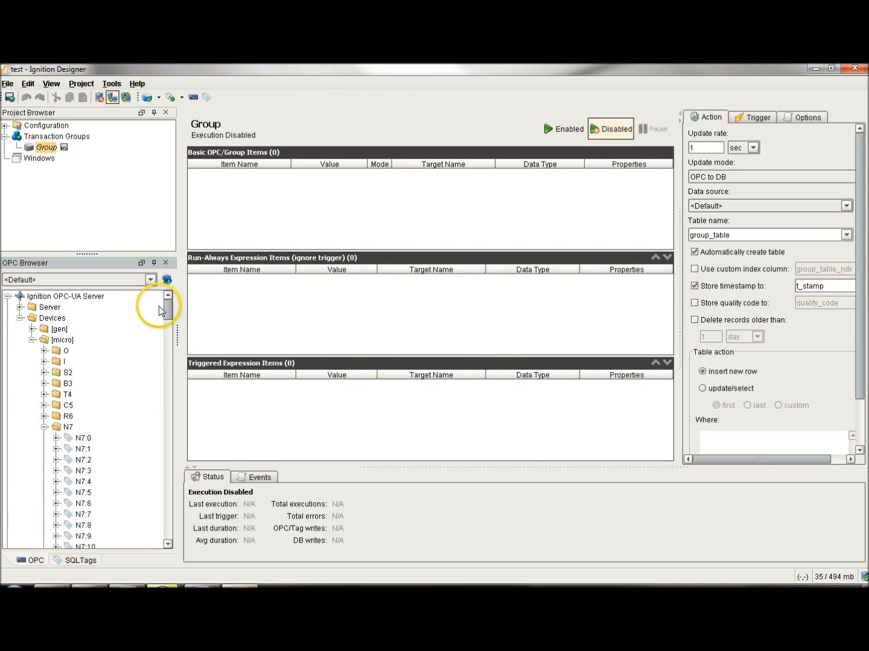
scroll(167, 313, down, 3)
click(83, 356)
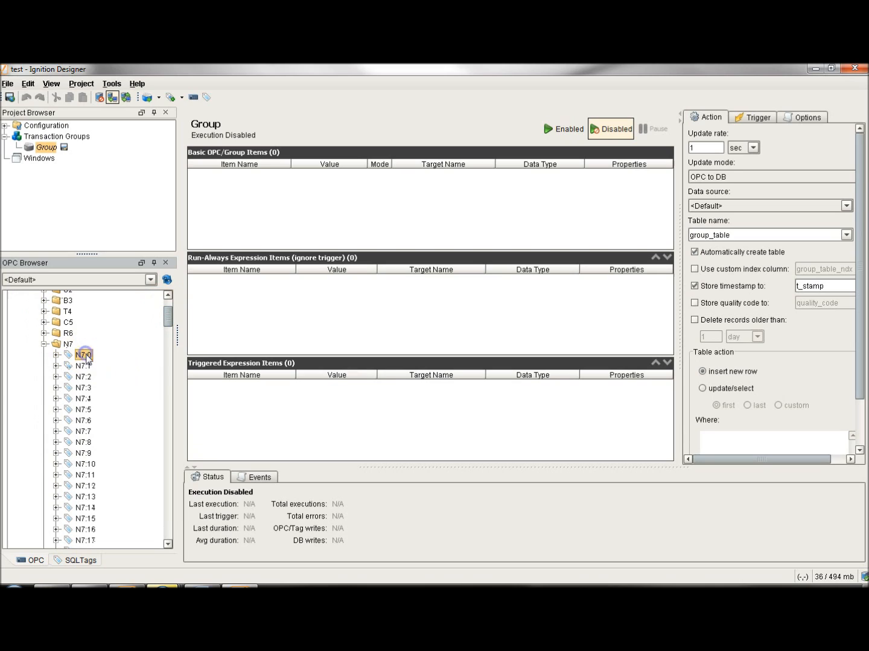
shift+click(84, 421)
drag(87, 387, 341, 218)
Set the group's update rate to 3 sec, its data source to water and its table name to table1.
click(703, 147)
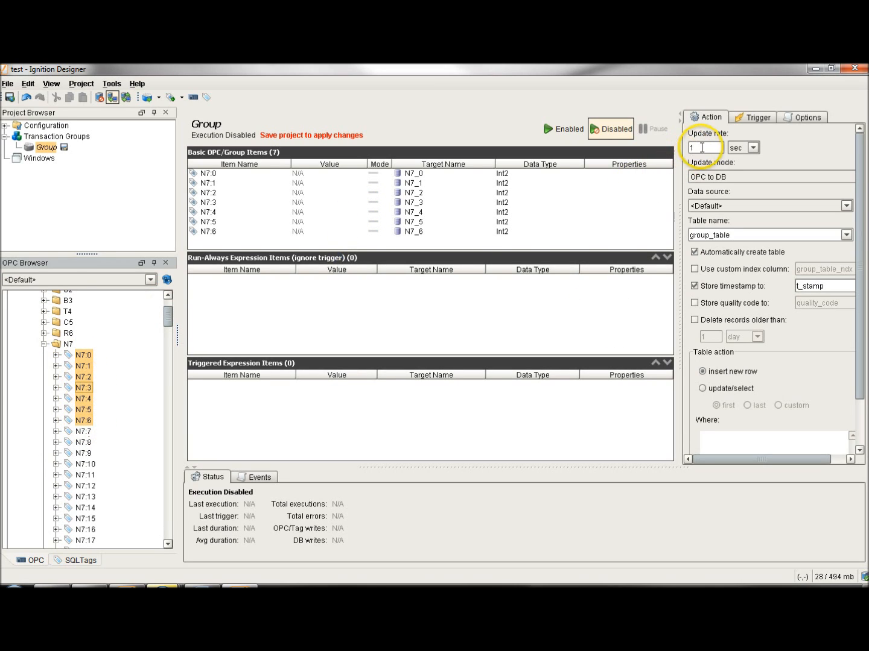
key(BackSpace)
text(3)
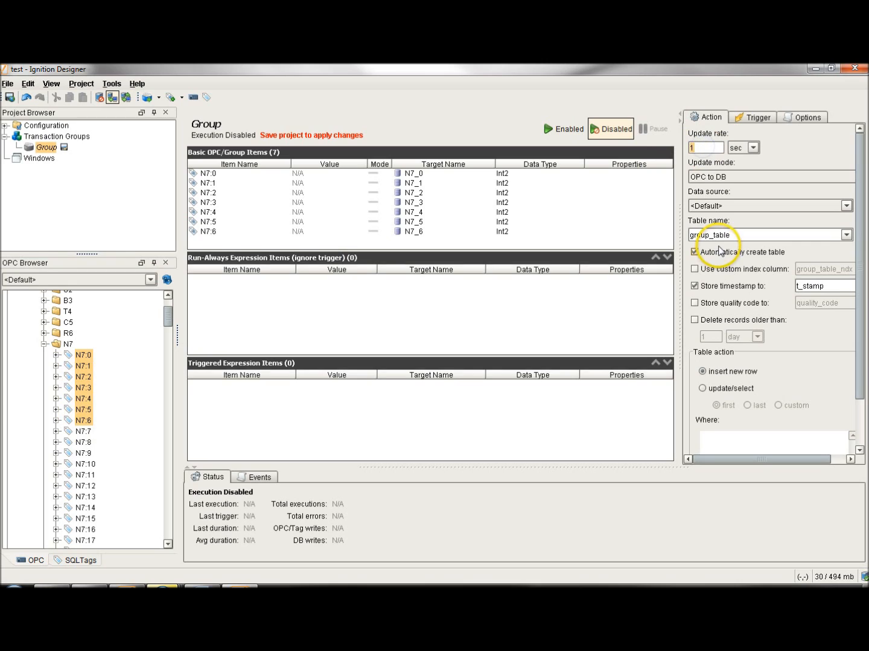
click(767, 209)
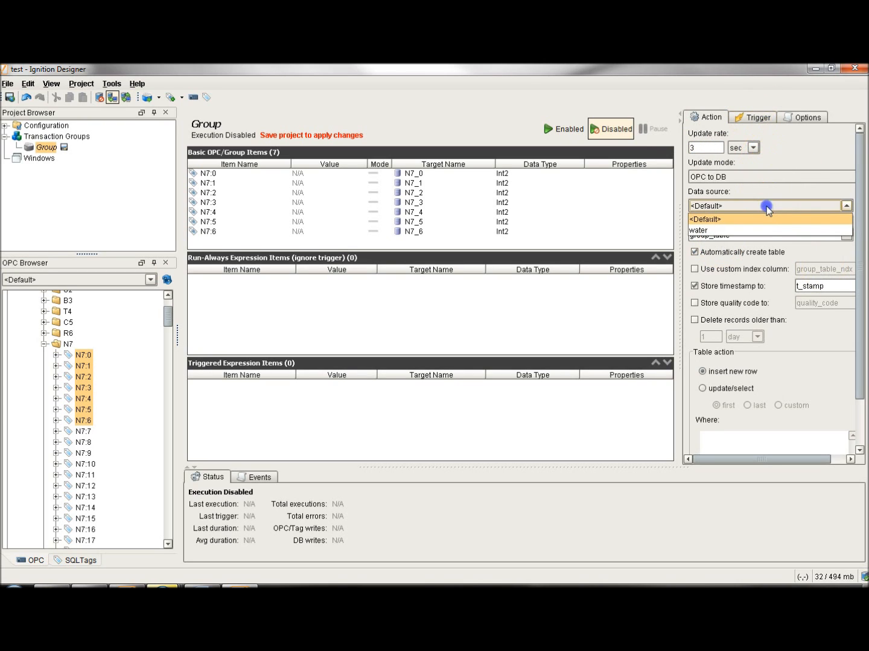
click(767, 229)
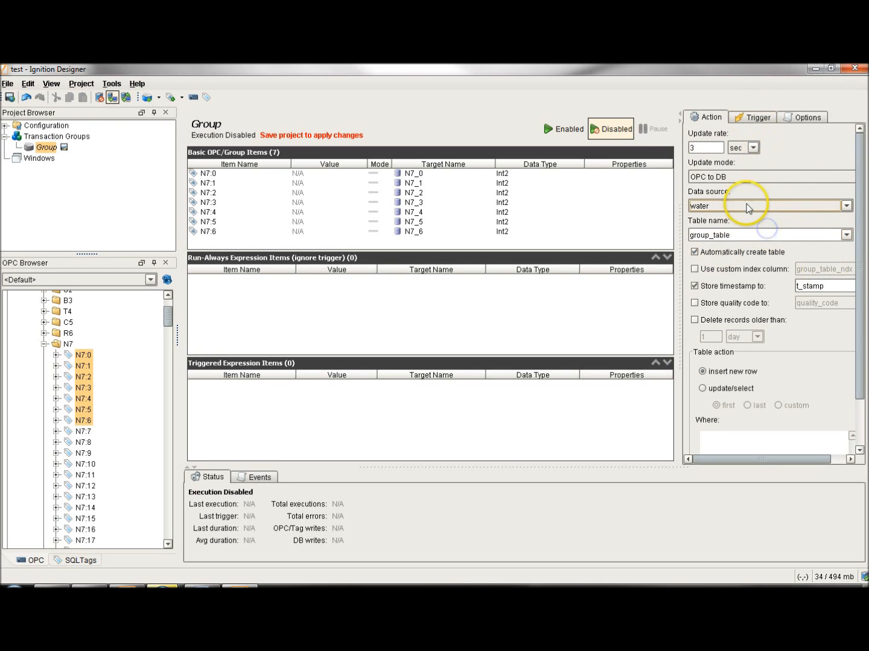
click(765, 237)
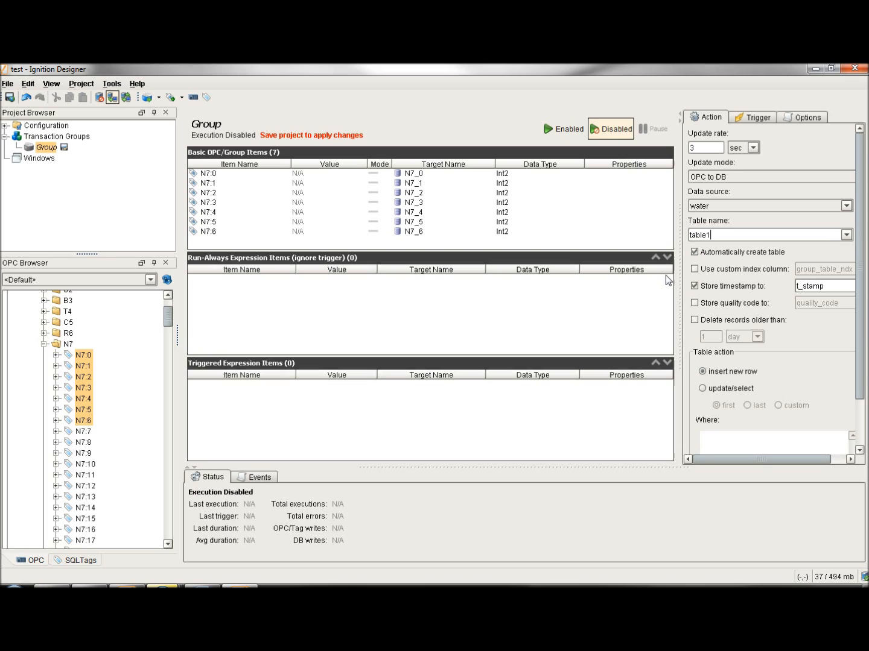
click(702, 148)
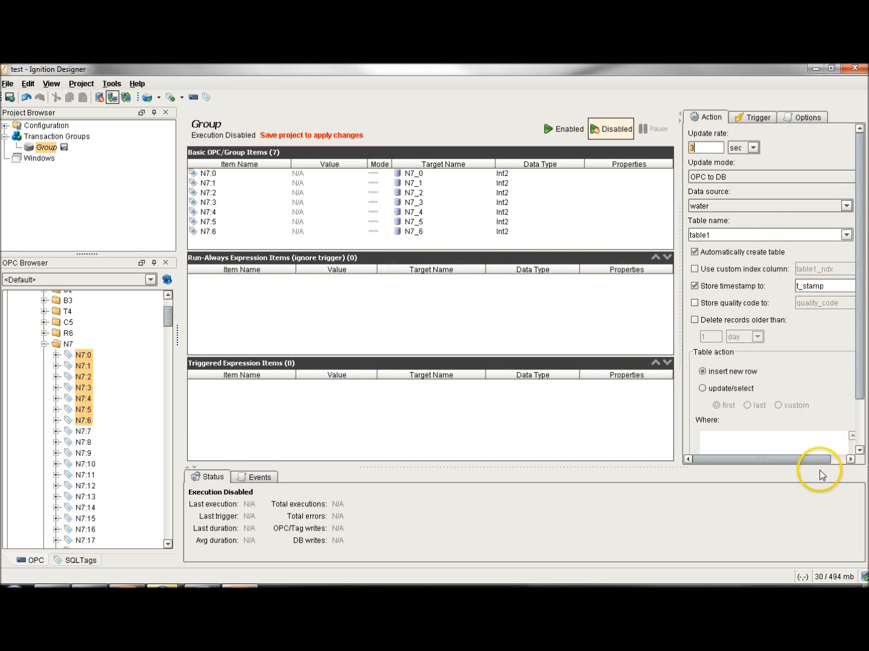
click(757, 117)
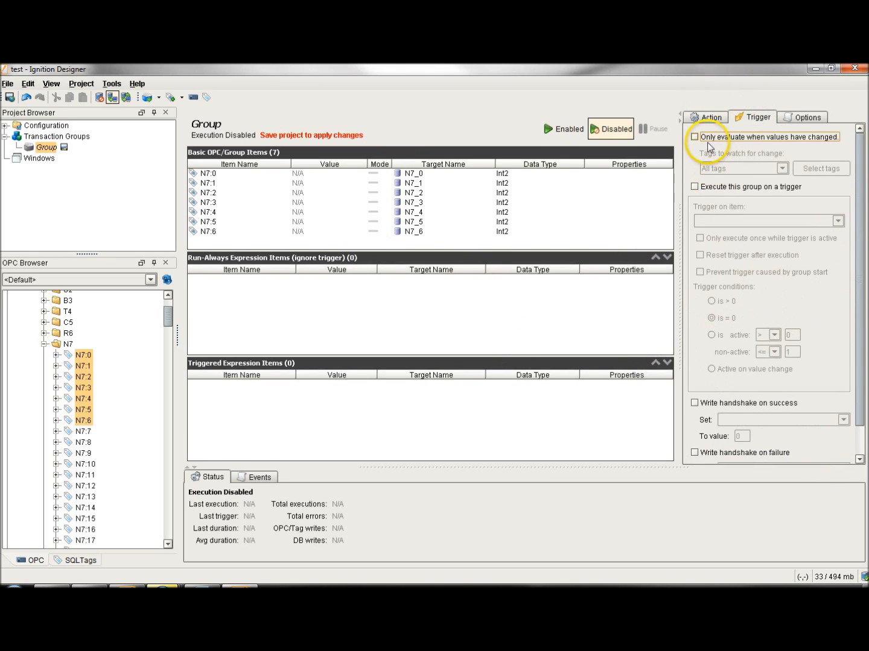
click(693, 187)
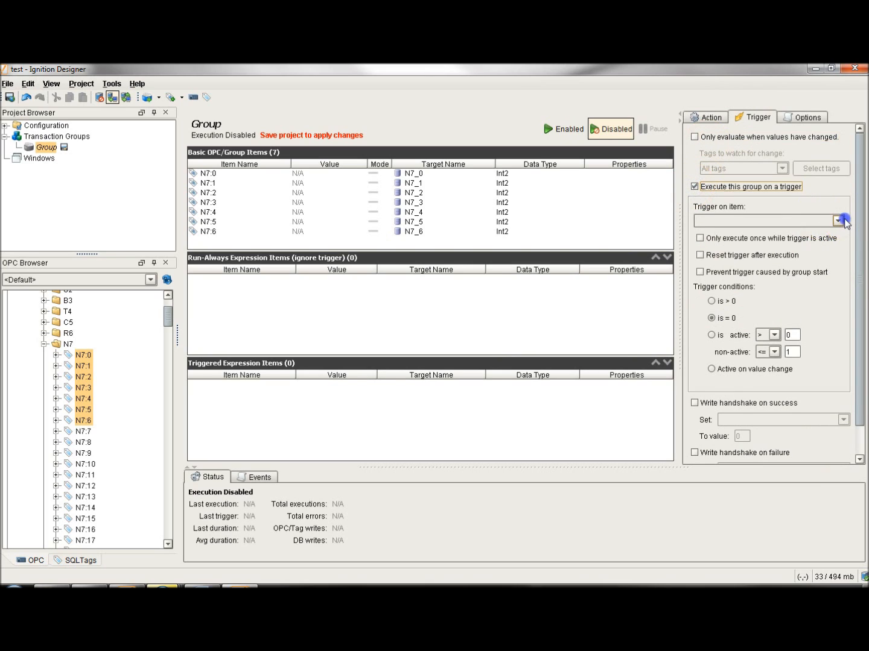
click(837, 221)
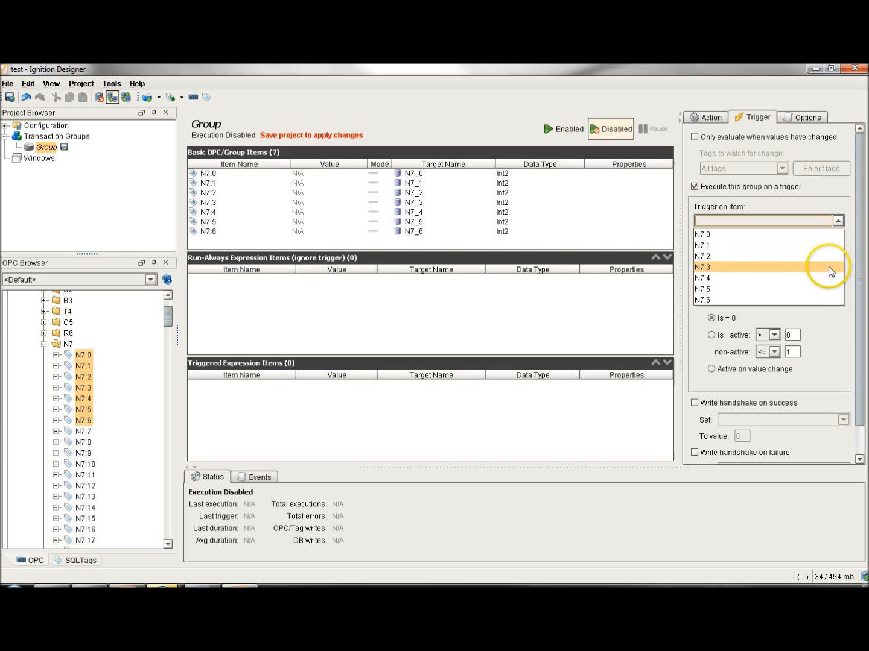
click(835, 347)
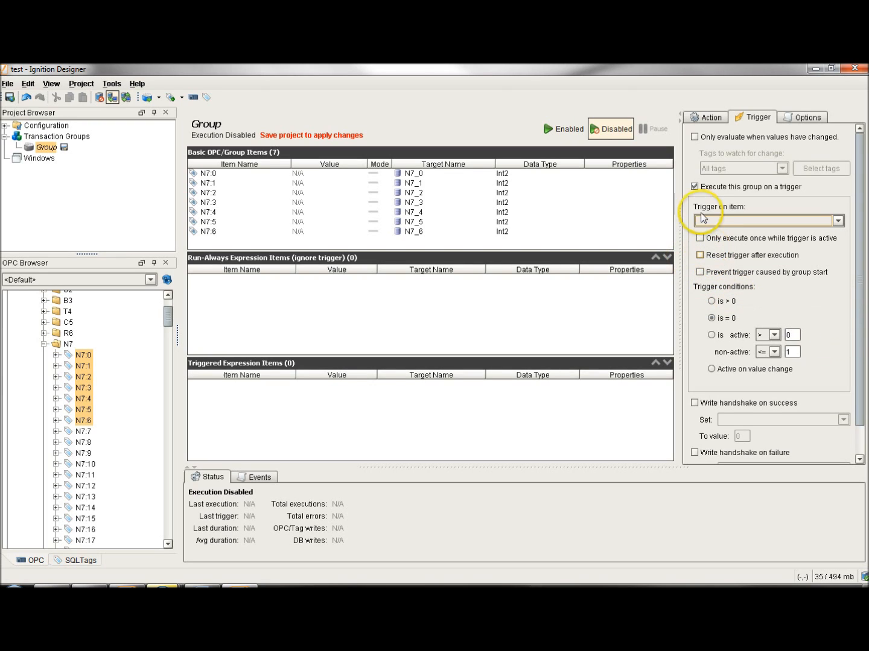
click(695, 187)
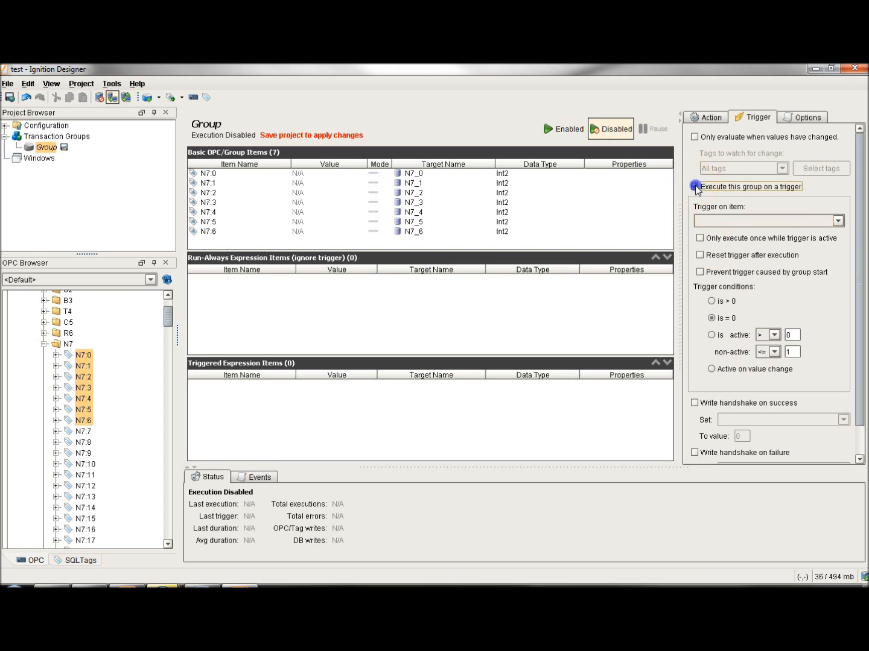
Enable execution of the transaction group and save the project to start it.
click(707, 117)
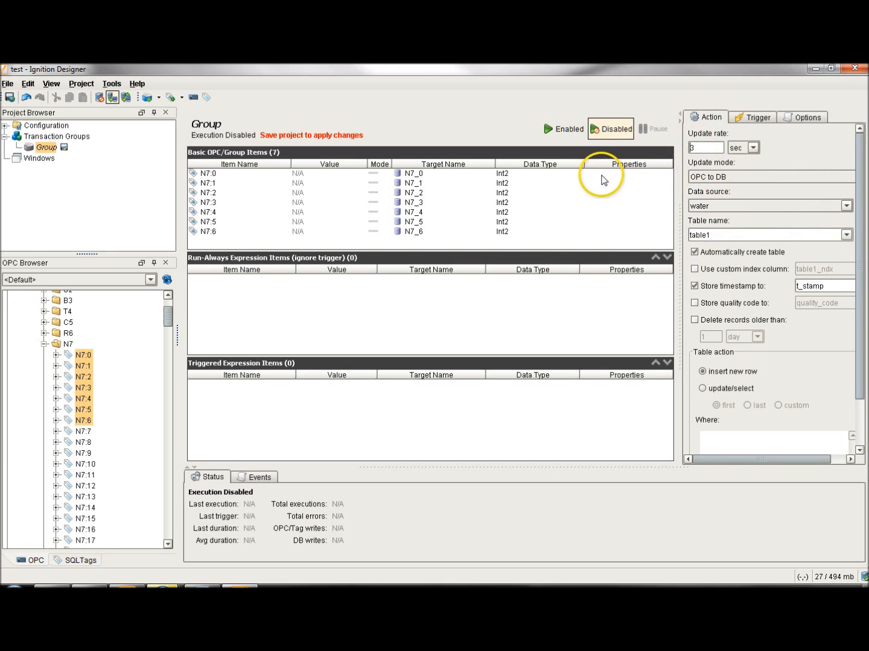
click(566, 130)
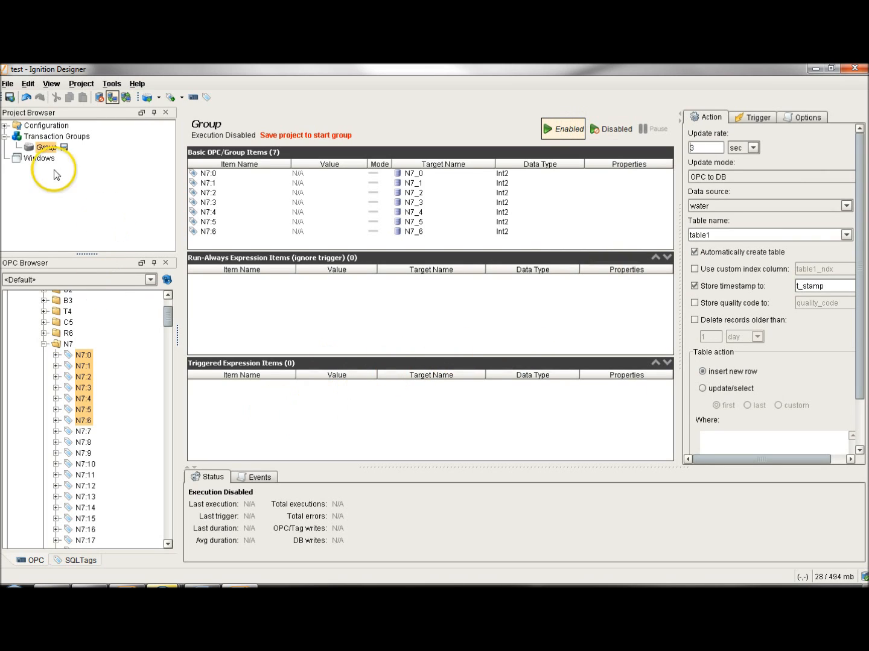
click(10, 97)
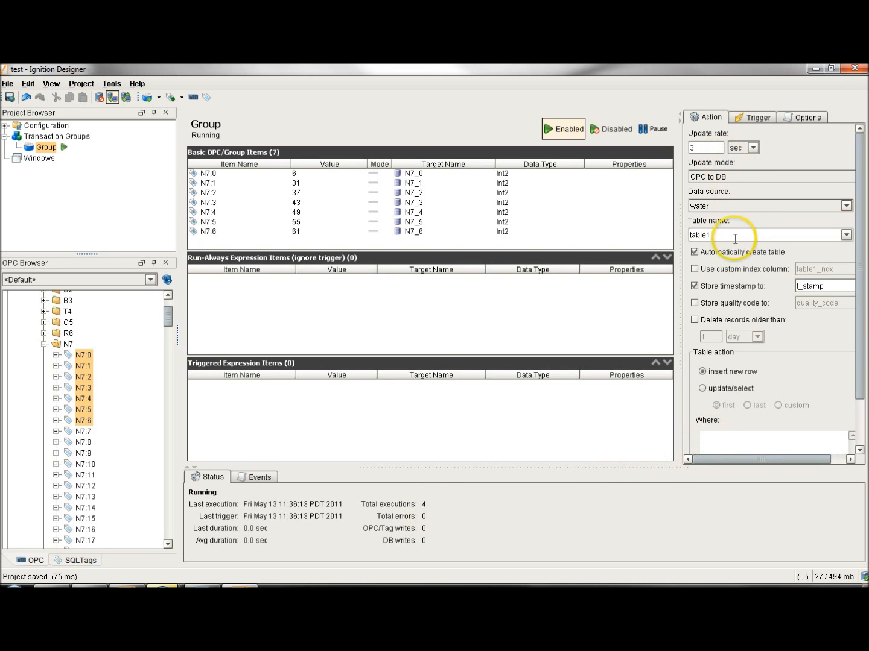
Examine the rows logged to table1 in the Database Query Browser with auto refresh on, including the timestamps, and close it.
drag(749, 464, 789, 460)
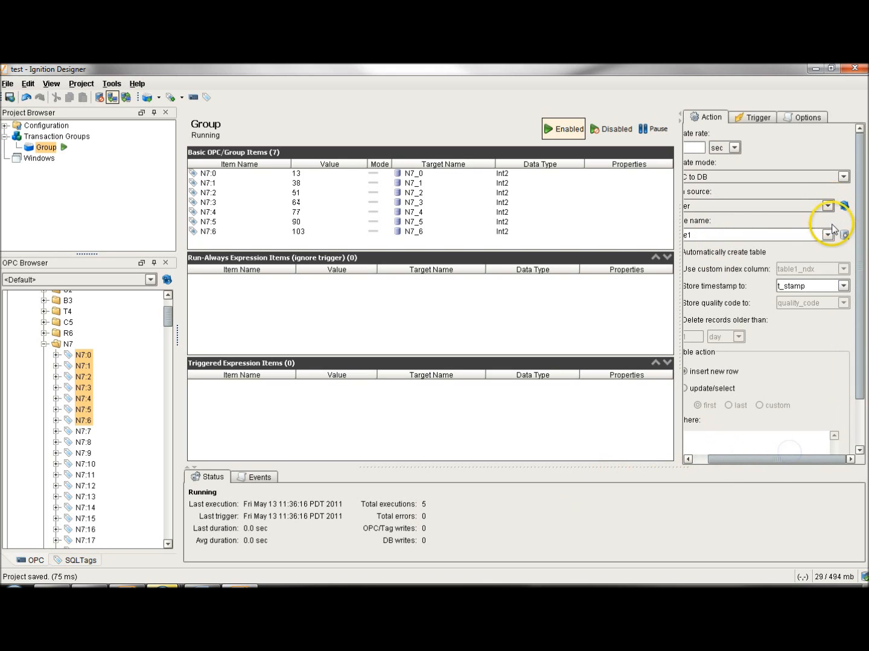
click(843, 234)
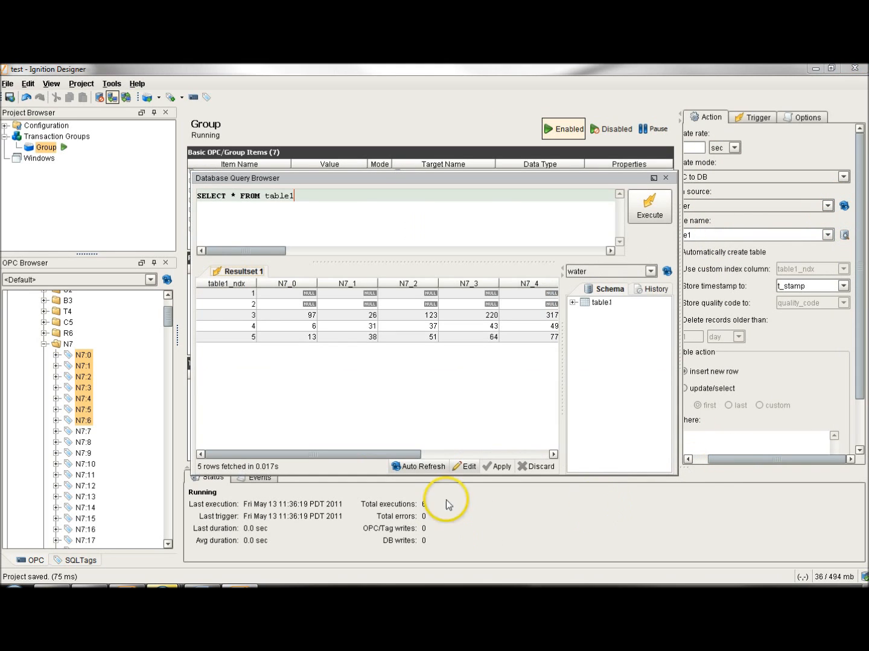
click(419, 467)
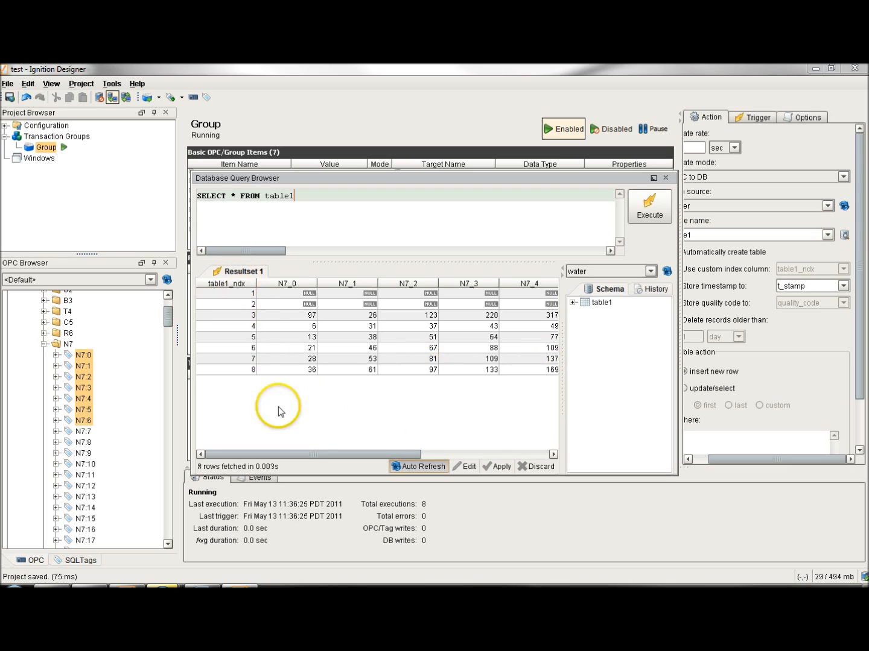
drag(305, 453, 431, 446)
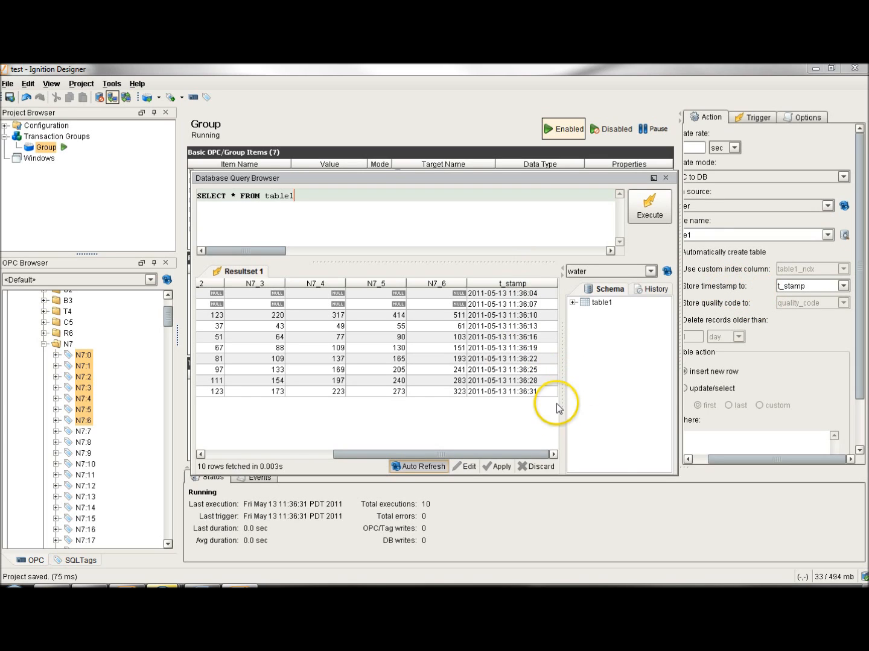
drag(527, 454, 411, 453)
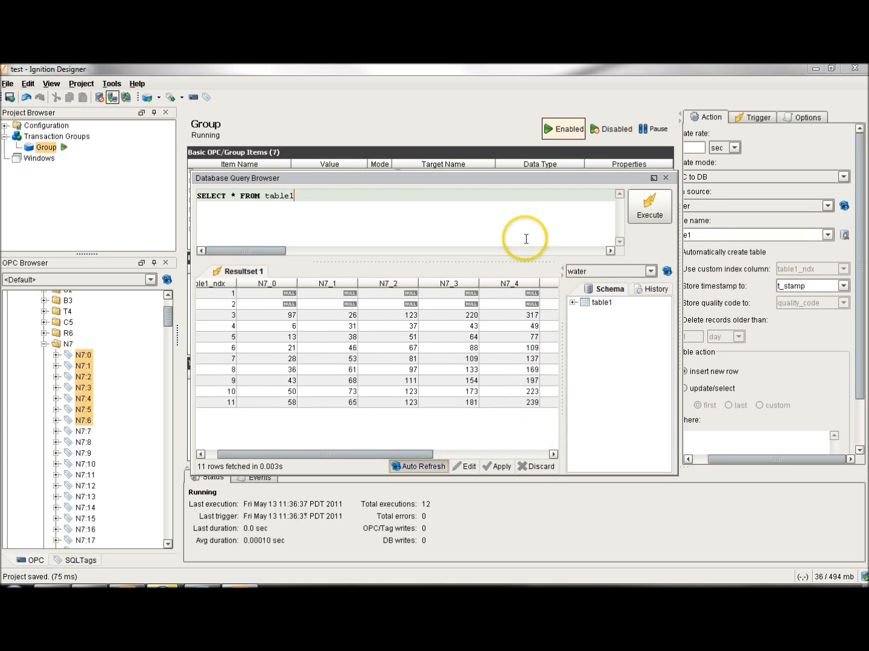
click(666, 177)
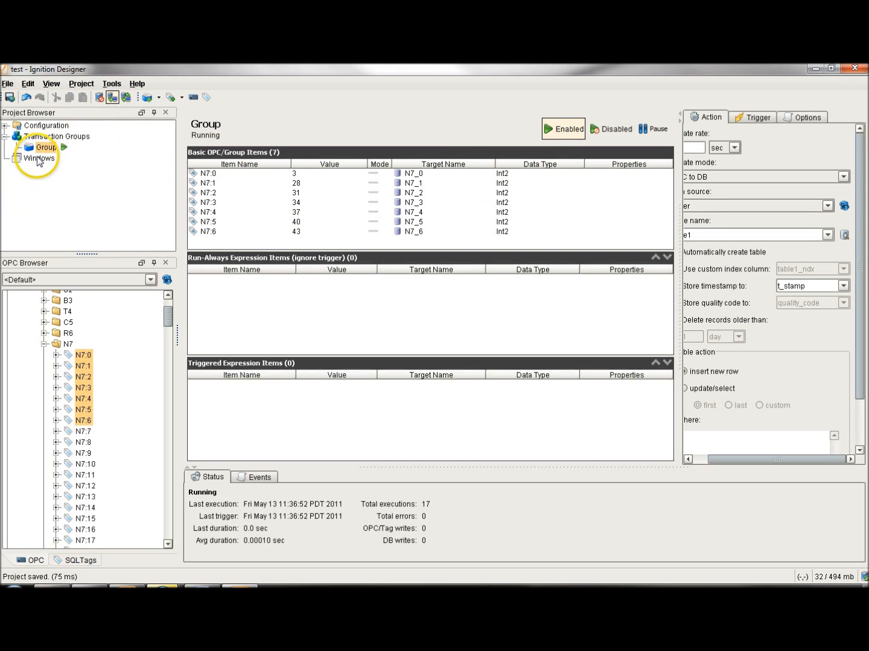
Create a new main window under the project's Windows.
click(38, 159)
right_click(39, 160)
click(83, 170)
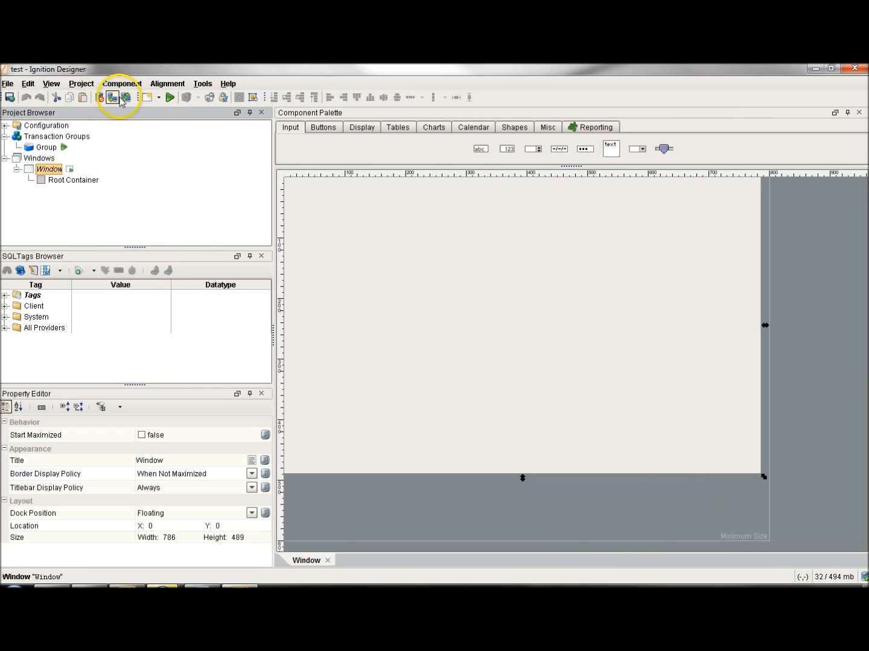
Draw a Table component about 723 by 144 pixels across the upper part of the new window.
click(398, 127)
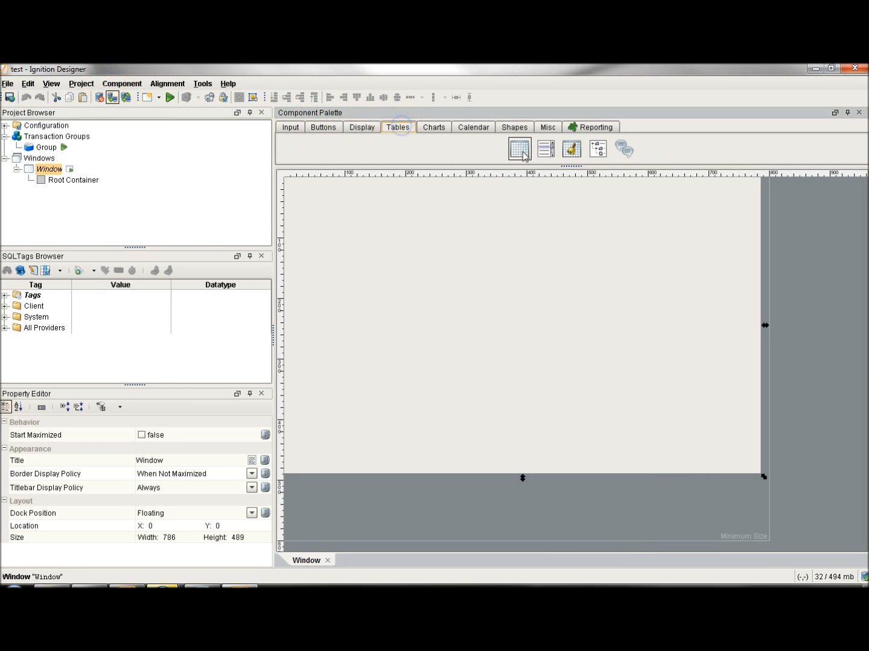
click(520, 149)
drag(301, 188, 740, 275)
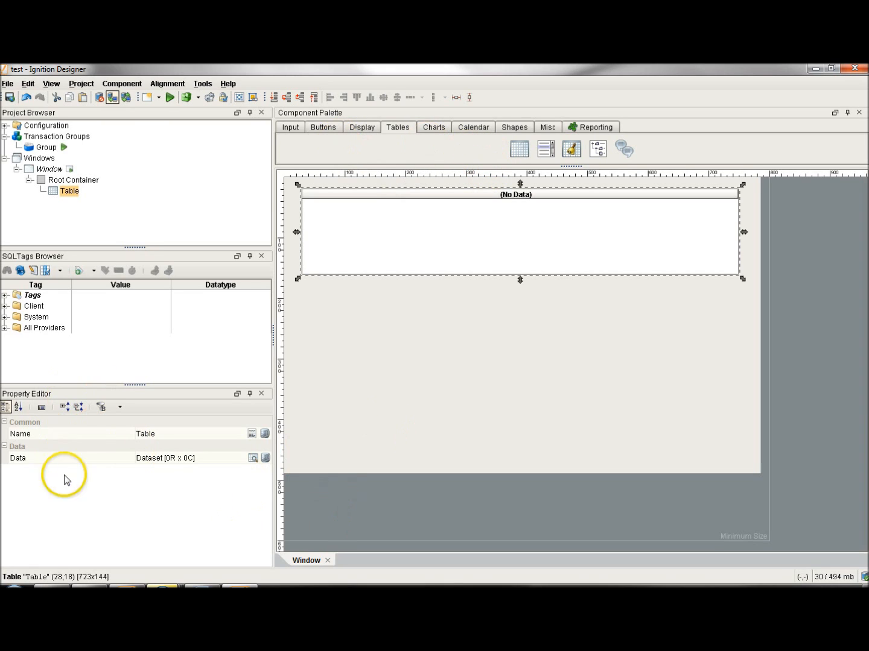
Open the property binding for the table's Data and choose DB Browse as the binding type.
click(266, 459)
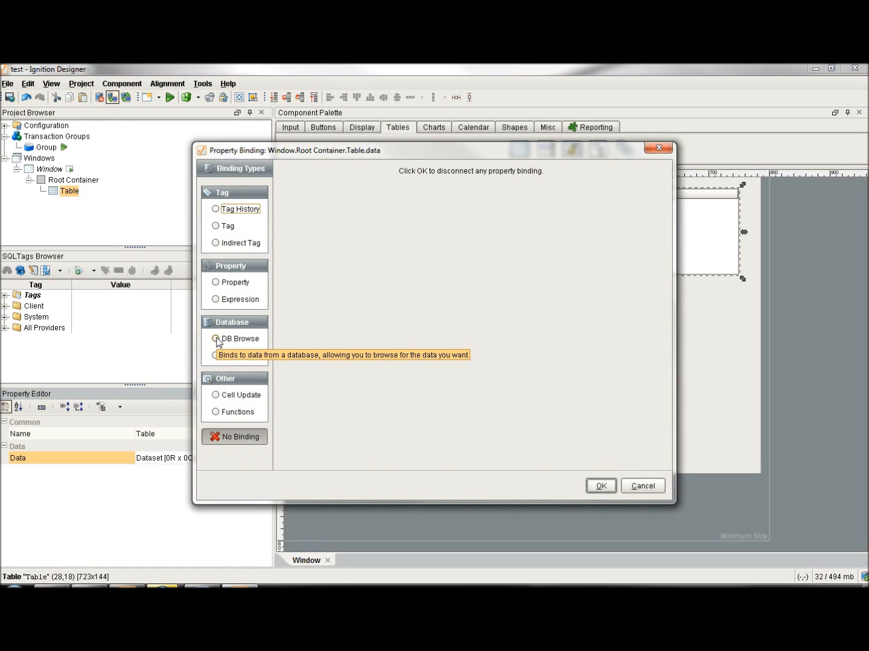
click(217, 339)
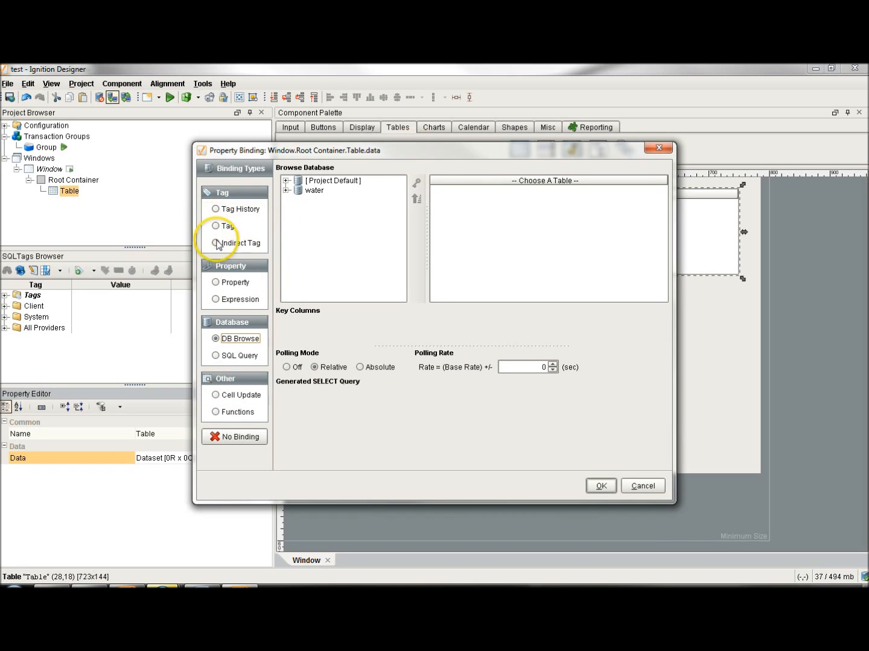
Examine the Expression binding type for the table's Data, including its tag chooser and its mathematical and logical operators.
click(216, 299)
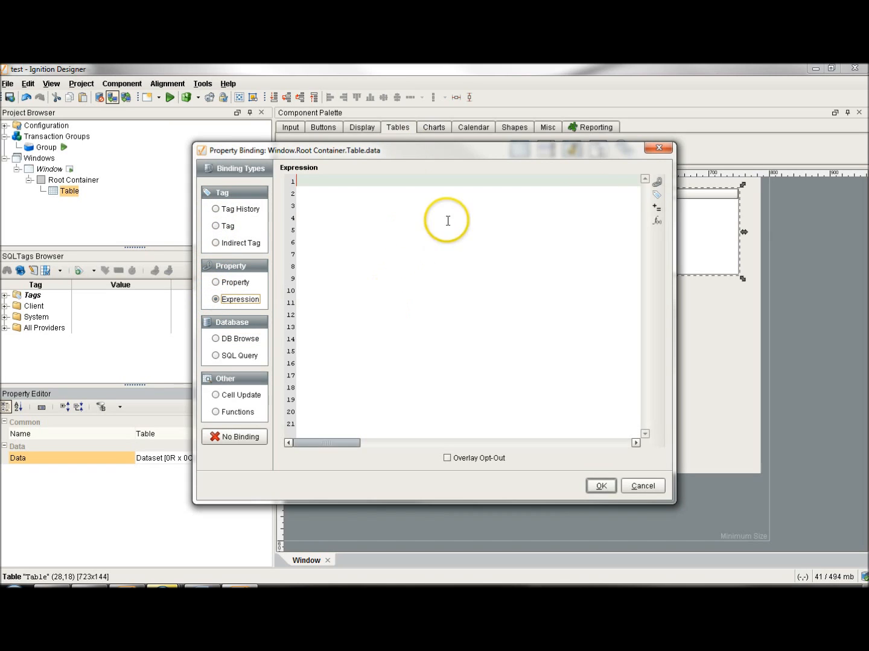
click(656, 194)
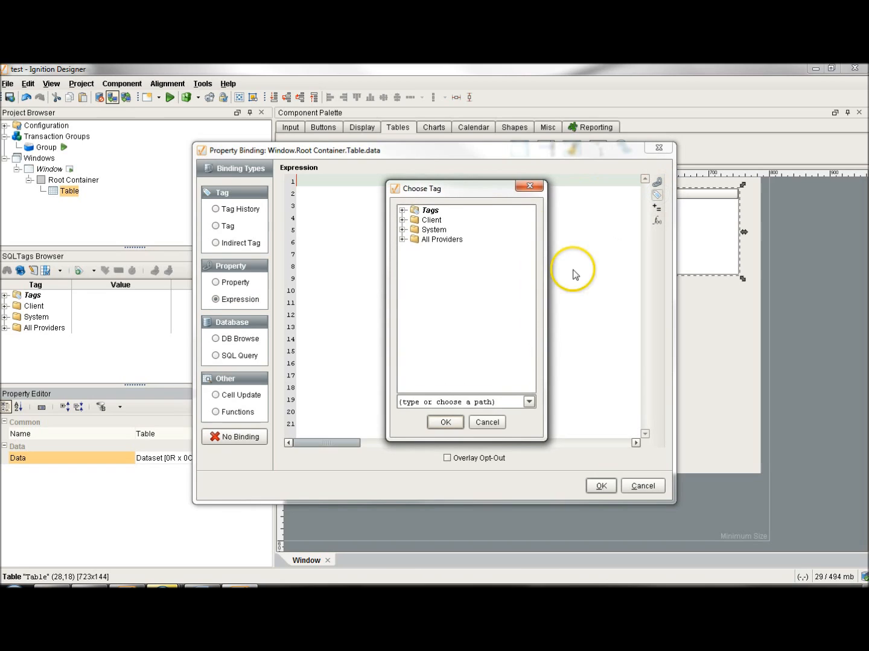
click(529, 187)
click(654, 209)
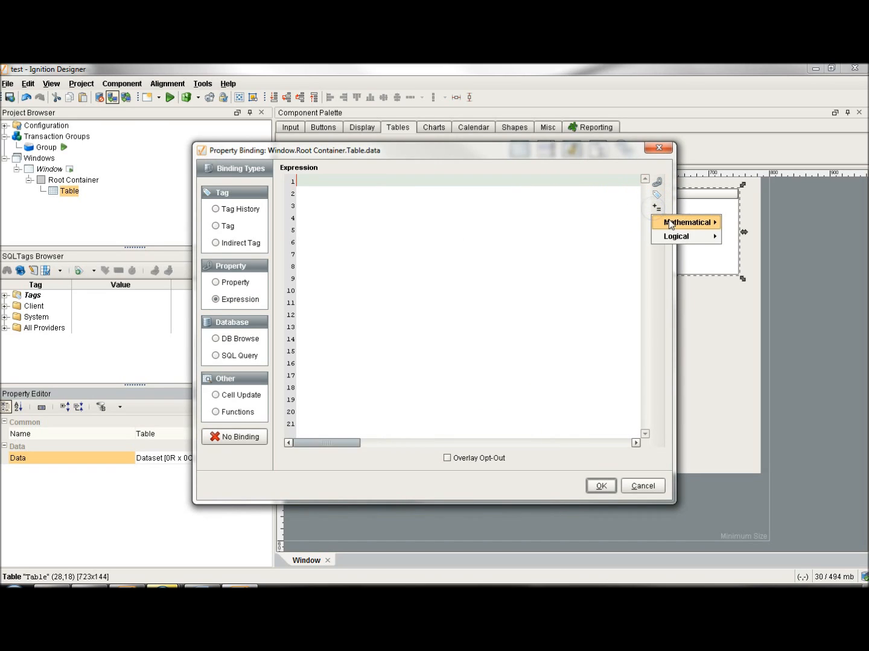
mouse_move(671, 224)
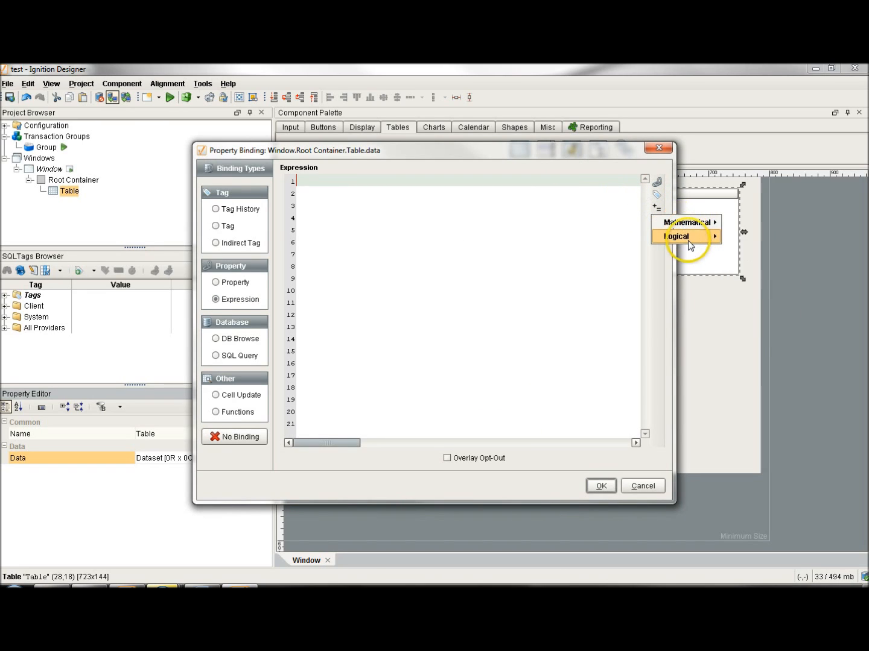
click(689, 243)
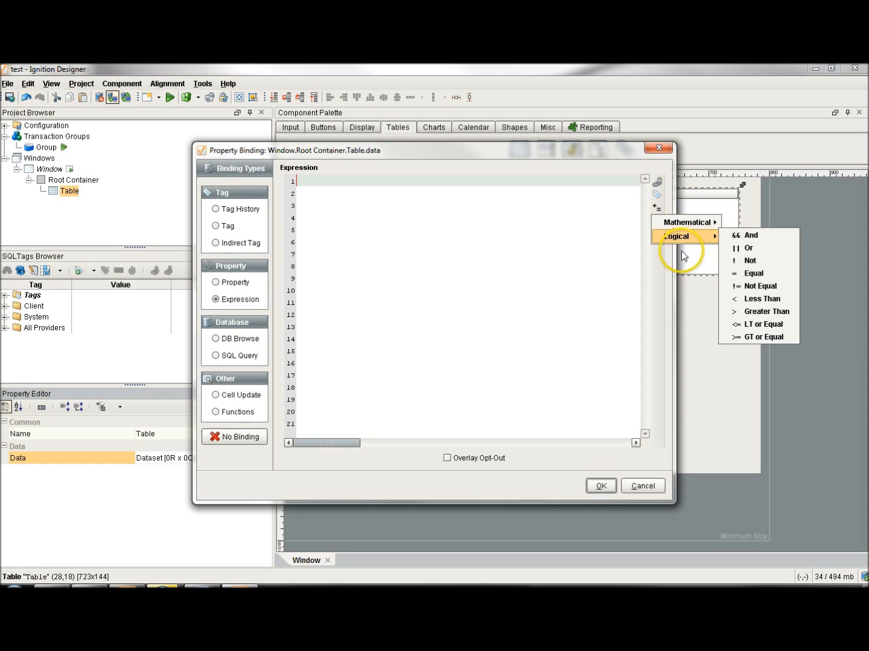
click(668, 265)
Look through the expression function categories, from Aggregates, Colors, Date and Time and Logic to Math, Strings and Type Casting.
click(656, 220)
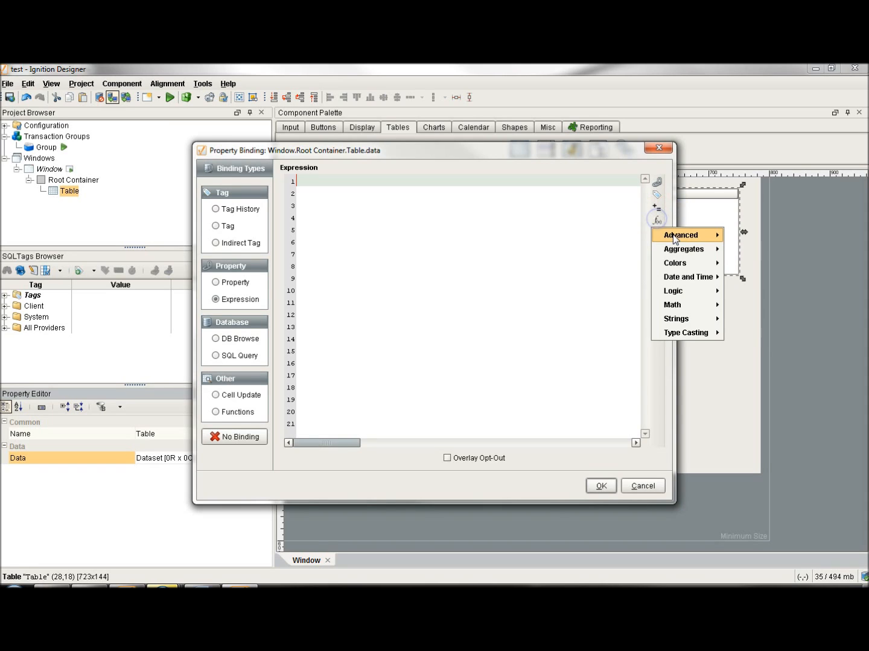
click(676, 250)
click(673, 264)
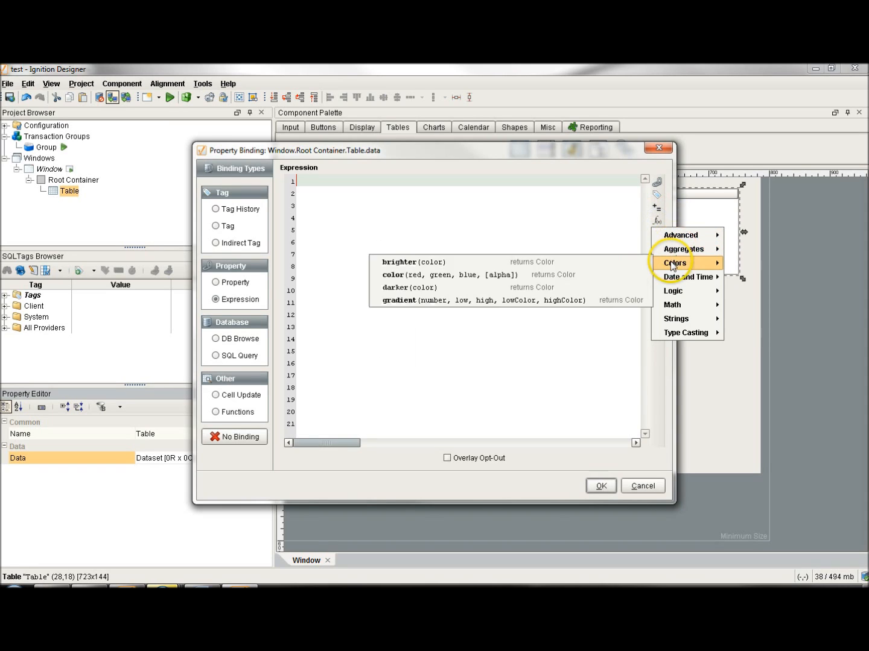
click(674, 277)
click(673, 293)
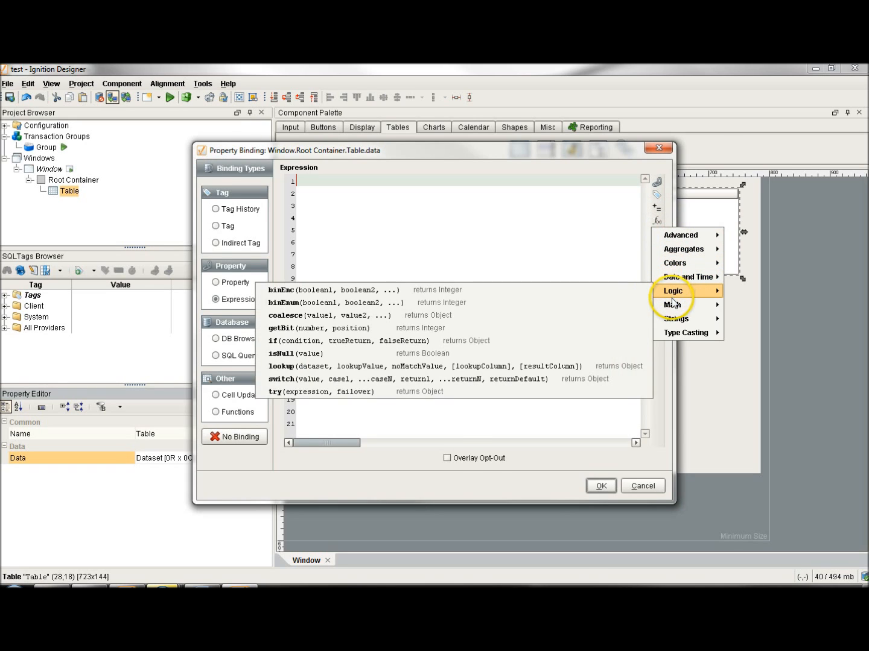
click(673, 305)
click(674, 318)
click(672, 334)
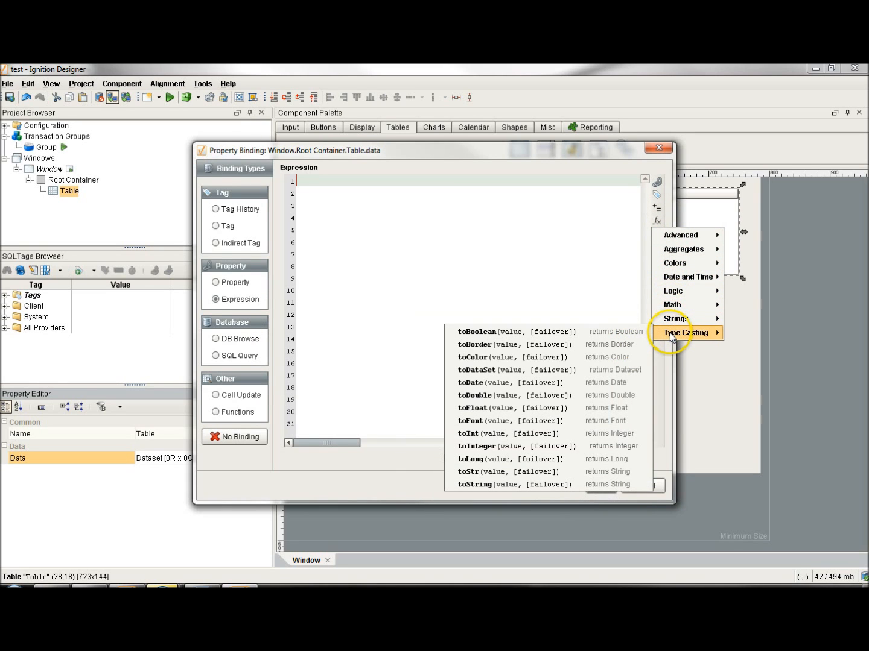
Return to DB Browse, choose table1 of the water database, remove the table1_ndx key, and select all columns from table1_ndx to t_stamp.
click(215, 338)
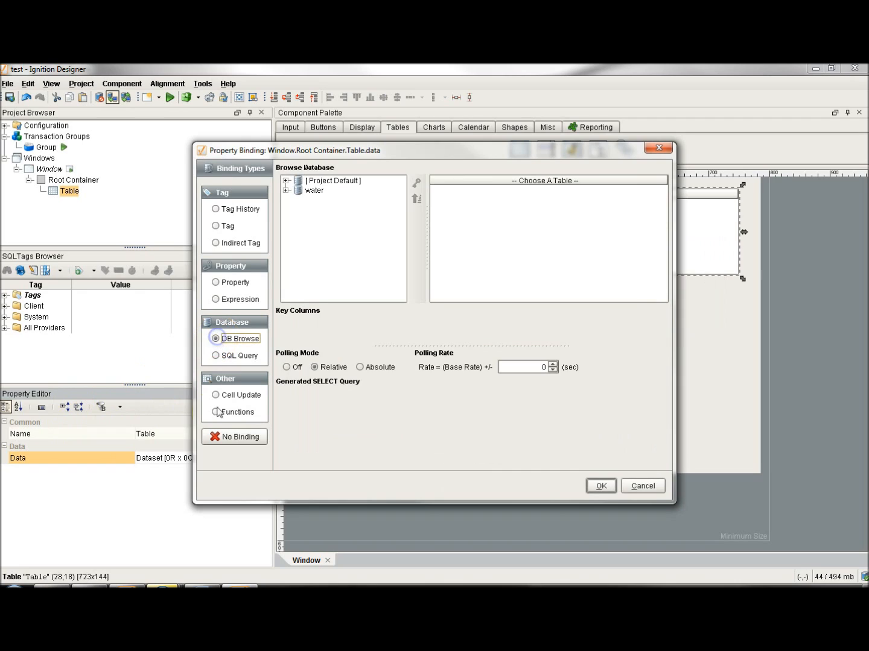
click(286, 191)
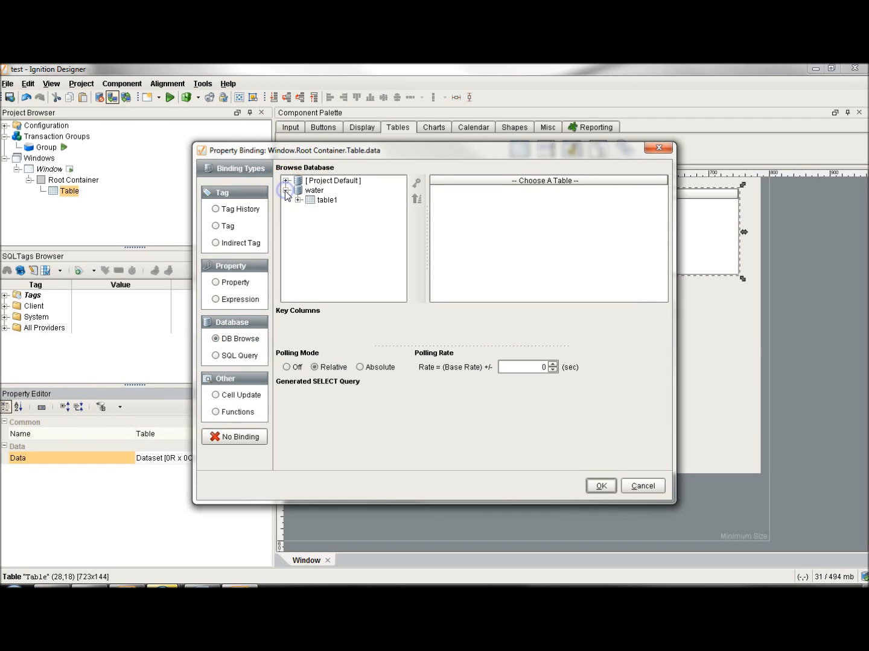
click(298, 200)
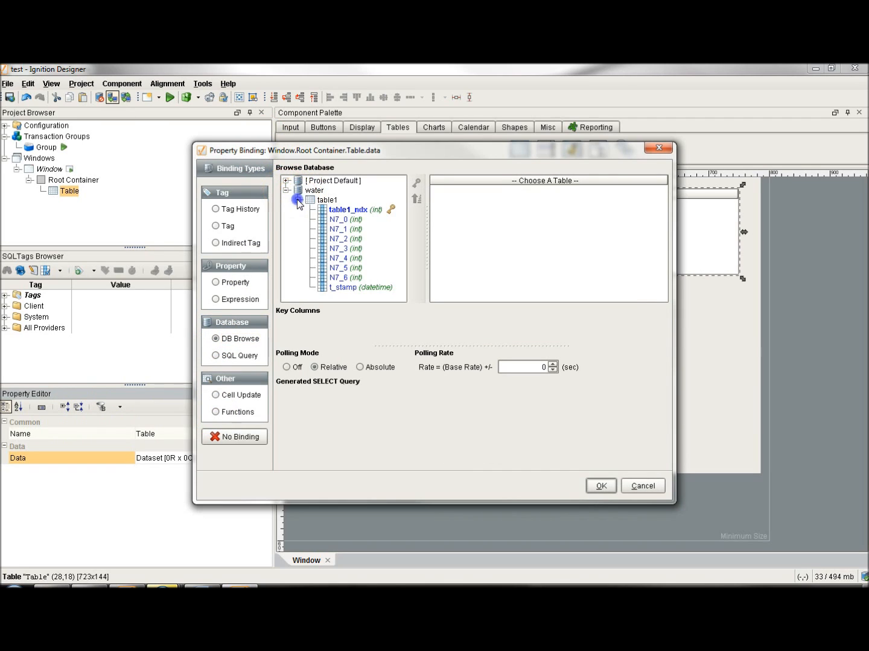
click(331, 209)
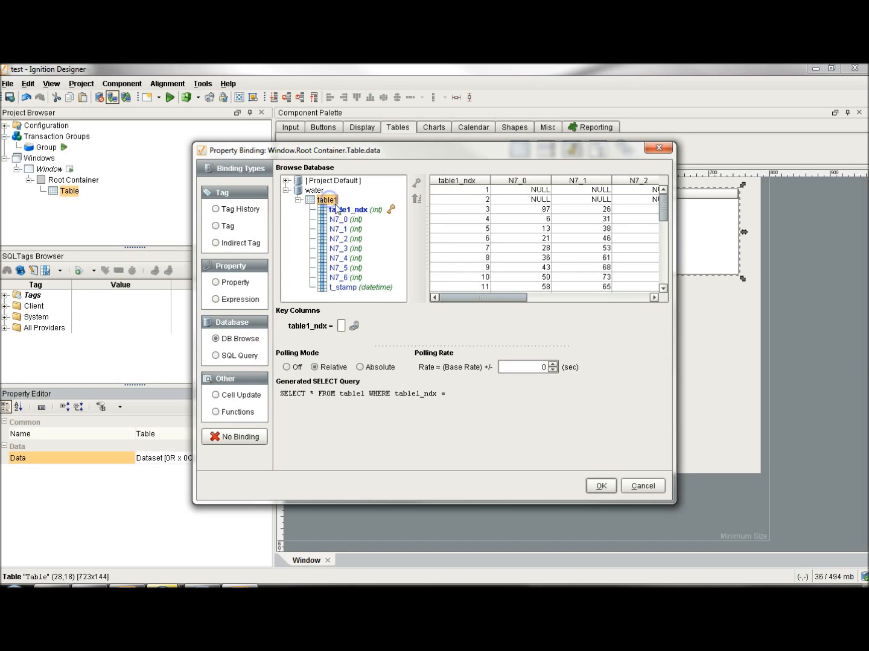
click(417, 184)
click(448, 283)
drag(458, 296, 640, 297)
scroll(649, 299, down, 3)
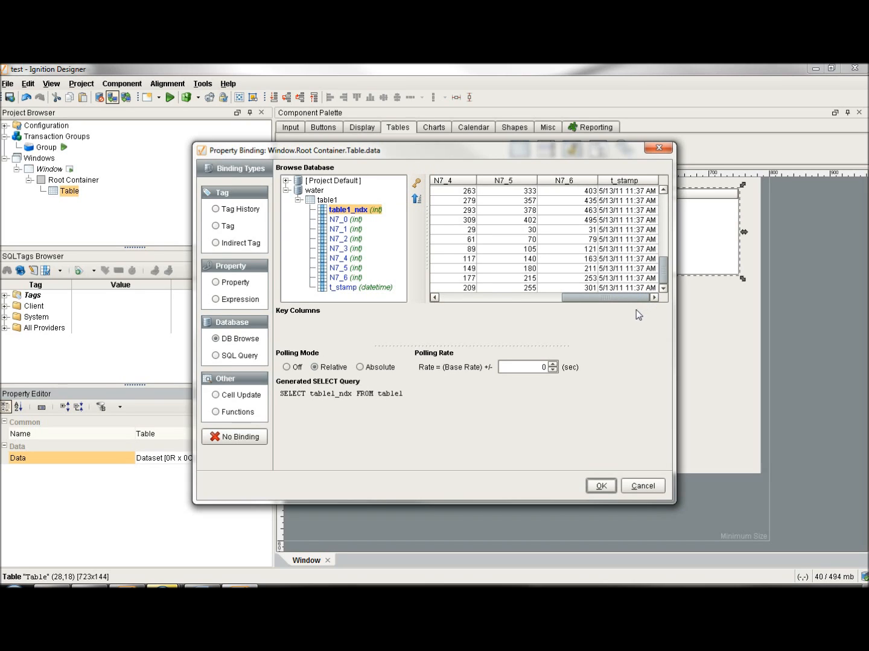
shift+click(618, 288)
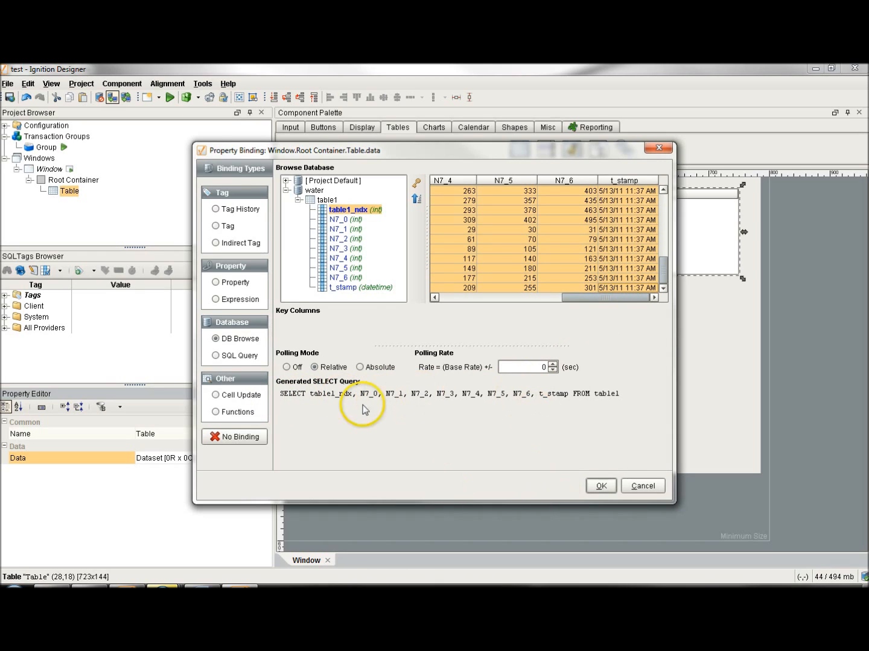
Check the generated SELECT statement as a SQL Query binding, switch back to DB Browse and apply the binding to the table.
click(216, 357)
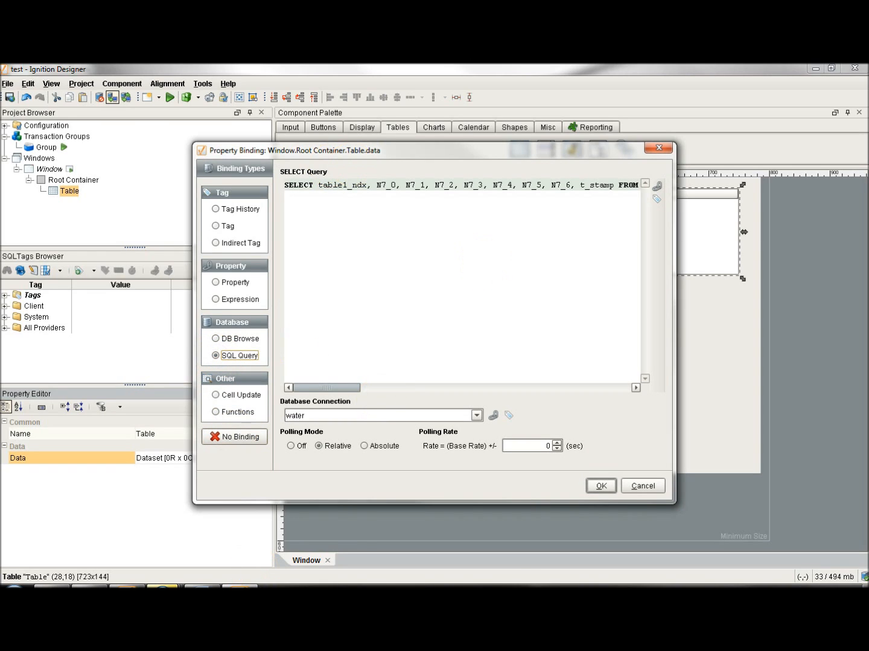
click(216, 338)
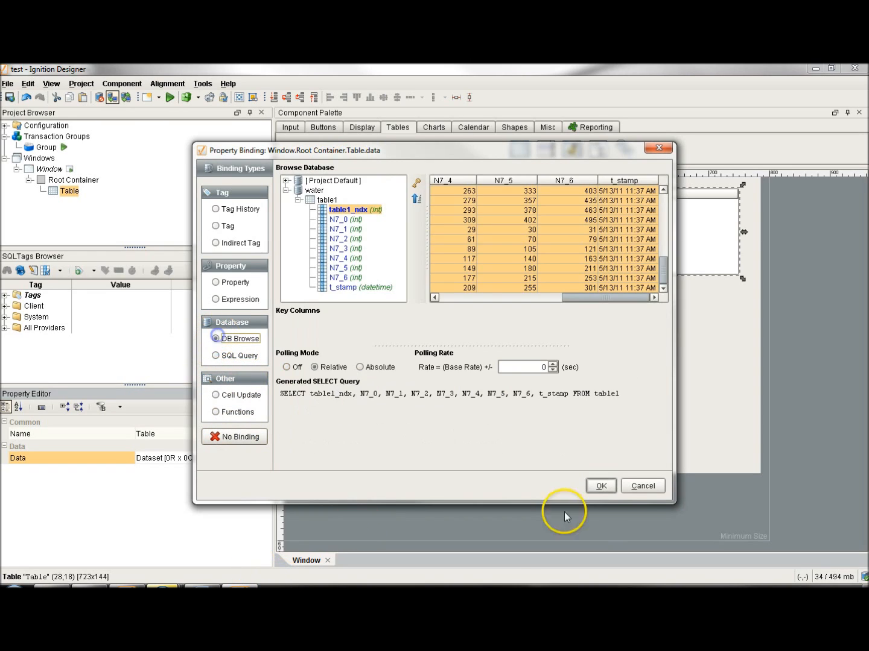
click(609, 492)
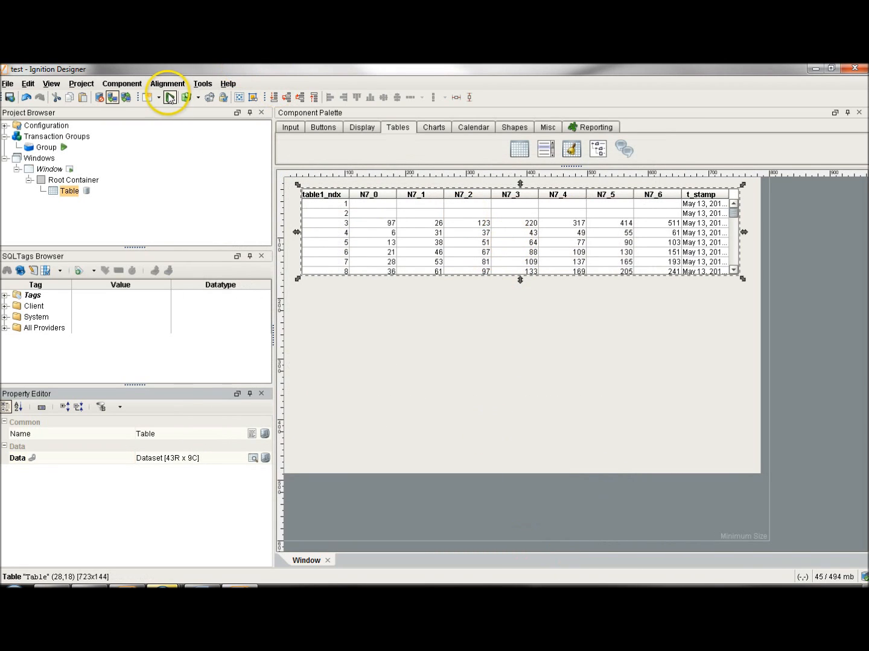
Preview the window, examine the table's logged rows down to the newest one, and end the preview.
click(170, 98)
mouse_move(732, 215)
mouse_down()
mouse_move(727, 272)
mouse_move(725, 202)
mouse_up()
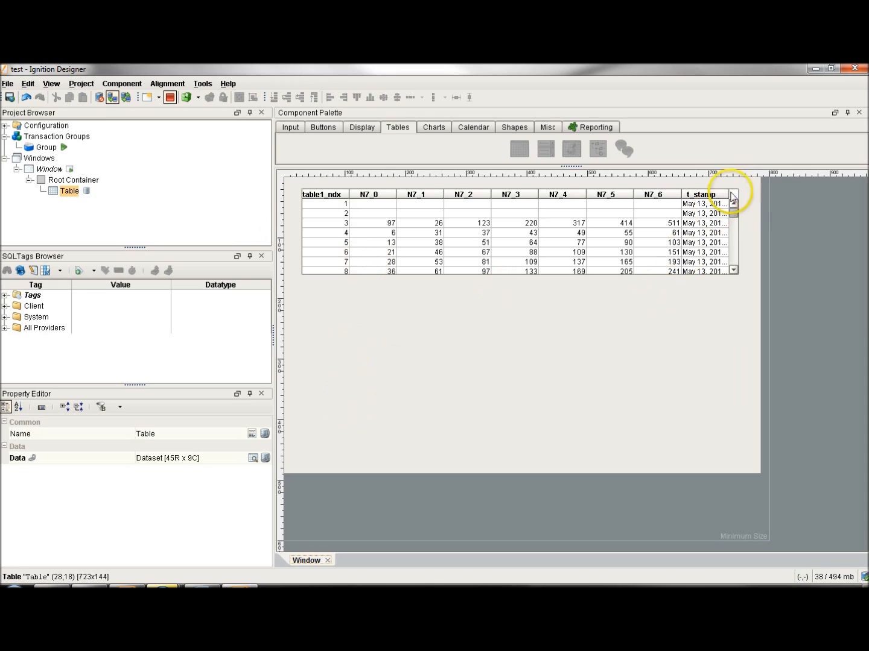
drag(731, 216, 718, 278)
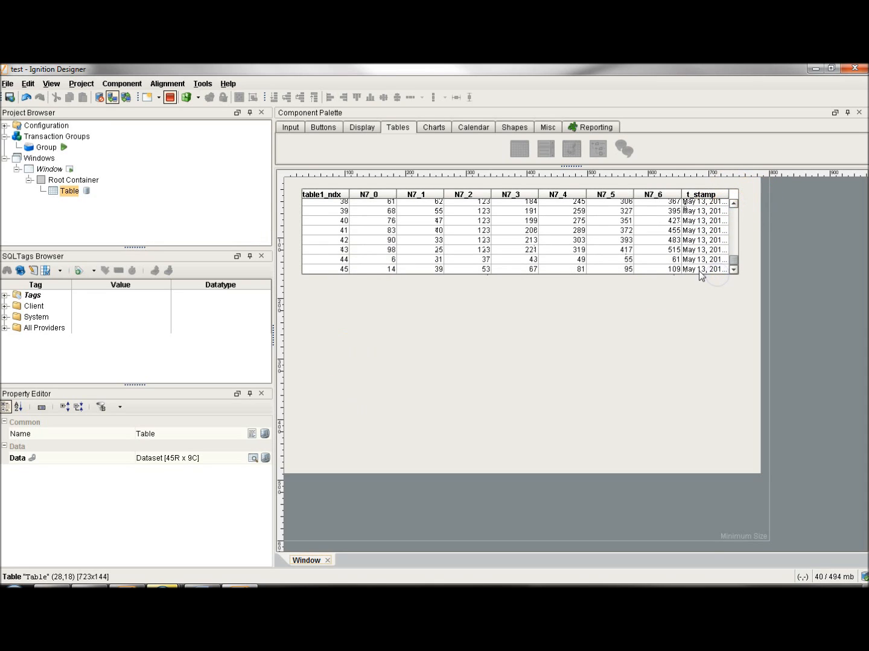
click(170, 97)
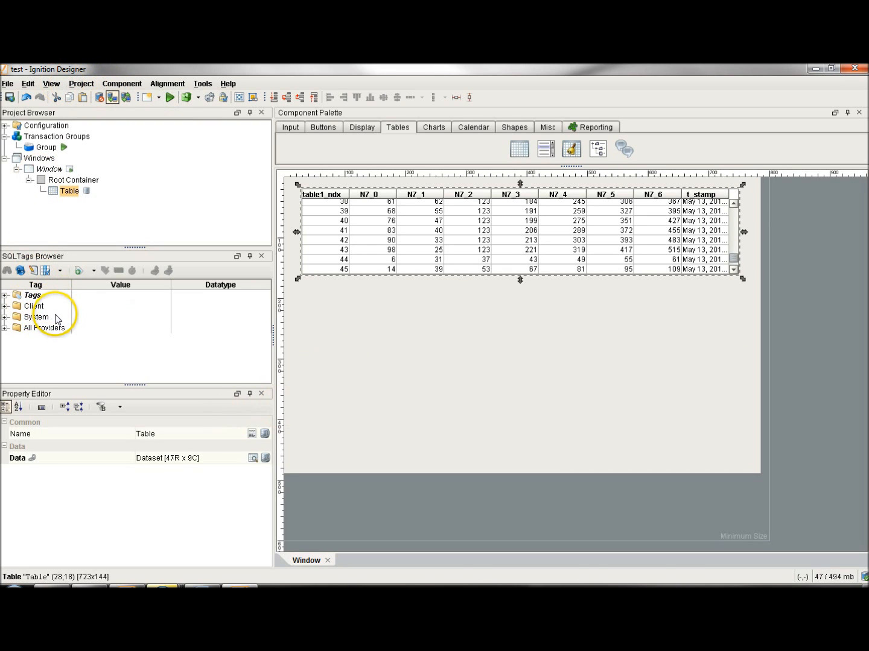
Open the OPC Browser and add the micro device's whole N7 folder to Tags in the SQLTags Browser.
click(56, 88)
mouse_move(101, 170)
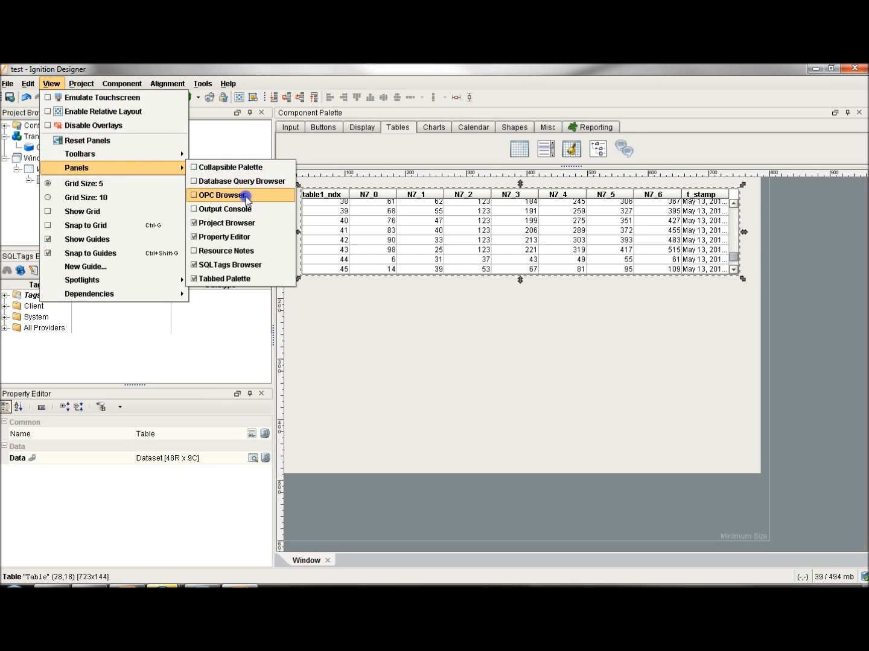
click(222, 195)
drag(105, 75, 160, 113)
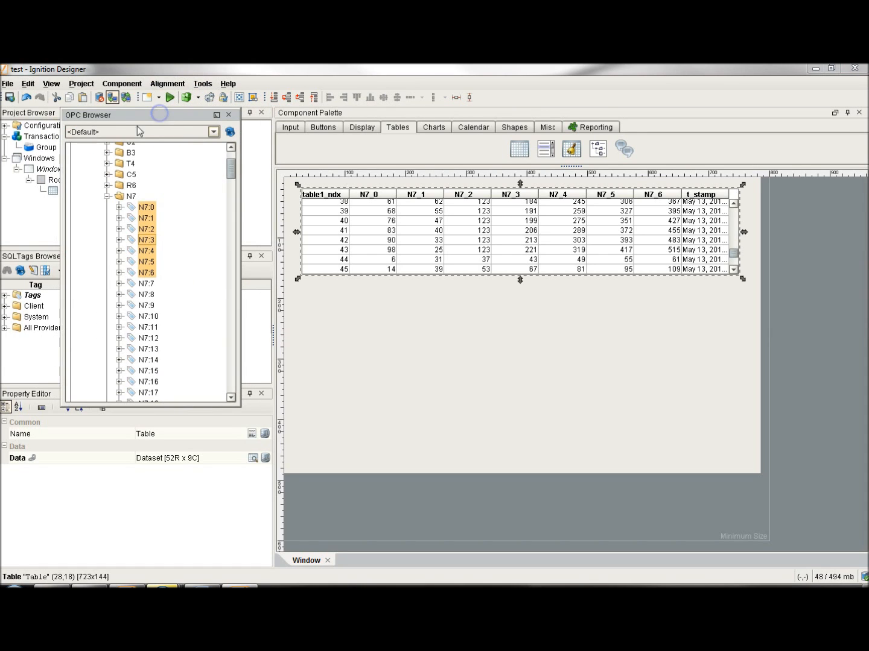
click(129, 196)
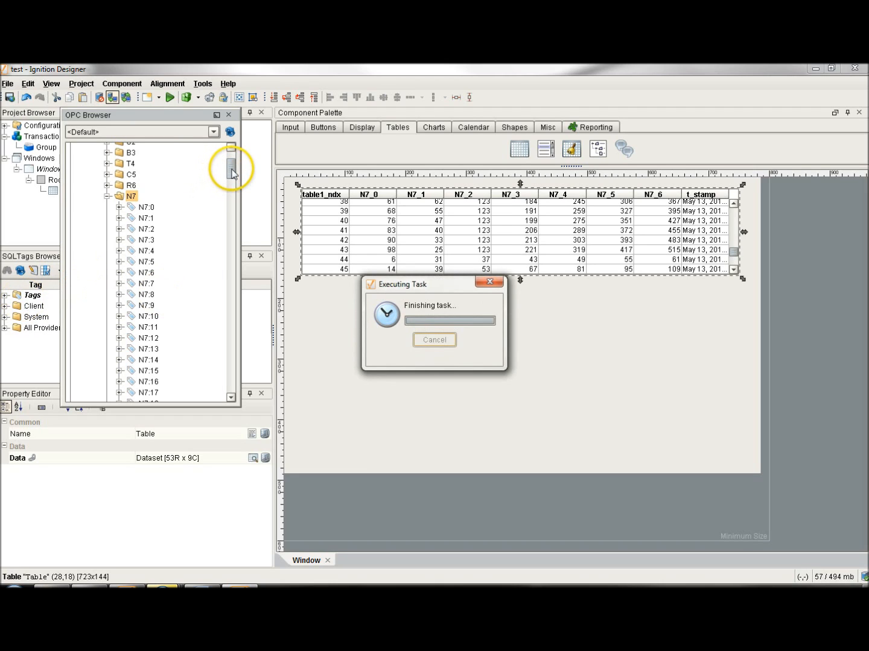
Collapse the N7 folder in the OPC Browser and add the gen device's RAMP folder to Tags in the SQLTags Browser.
drag(231, 169, 229, 156)
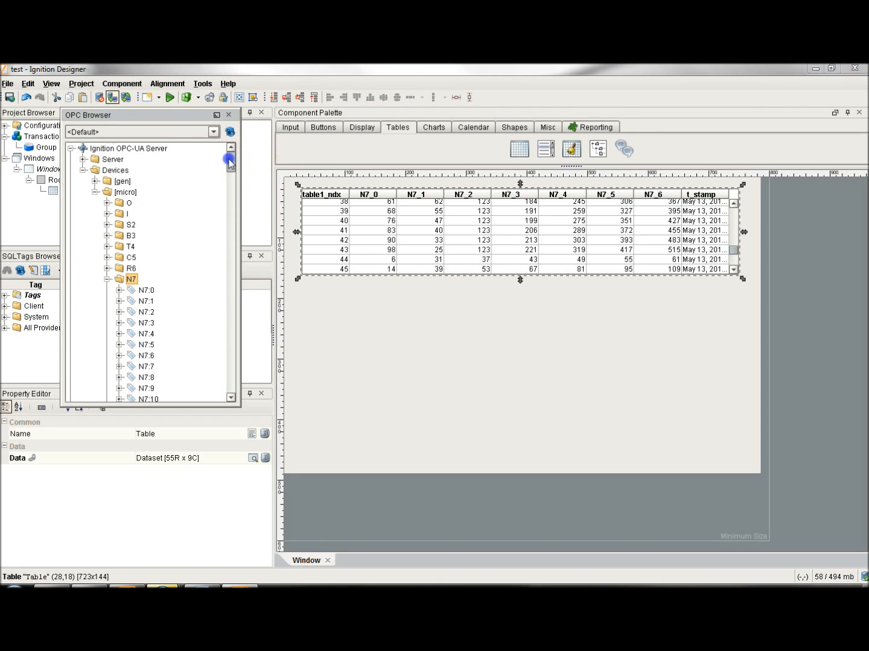
click(106, 280)
click(95, 182)
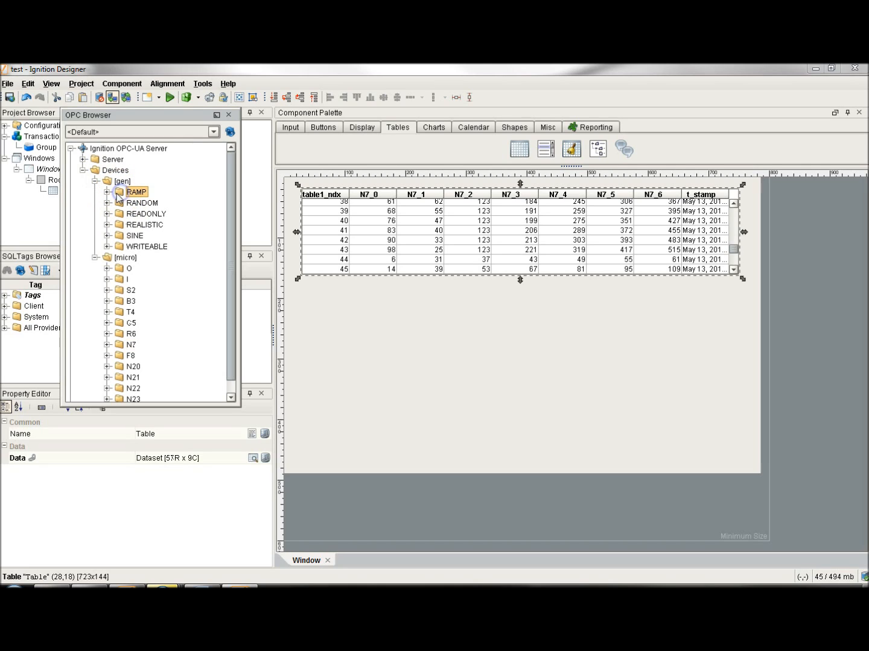
drag(36, 299, 37, 299)
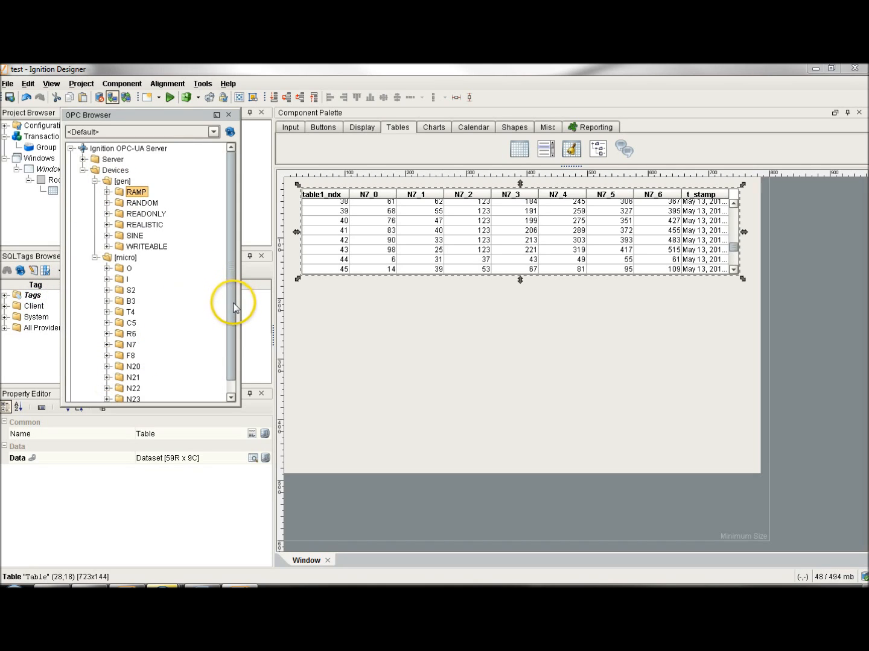
Expand the KEPware server in the OPC Browser to view its contents, and close the browser.
drag(232, 308, 226, 369)
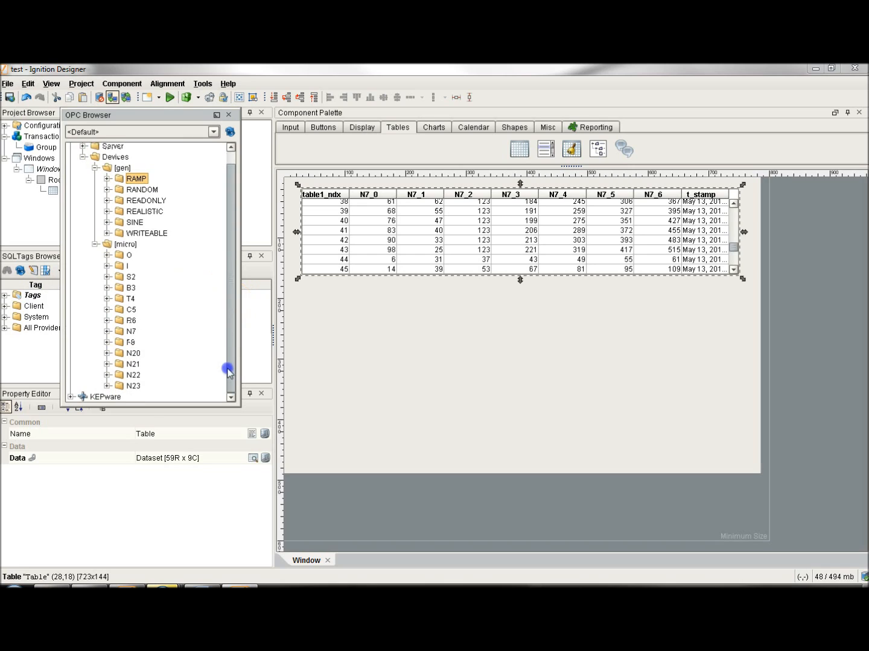
click(70, 397)
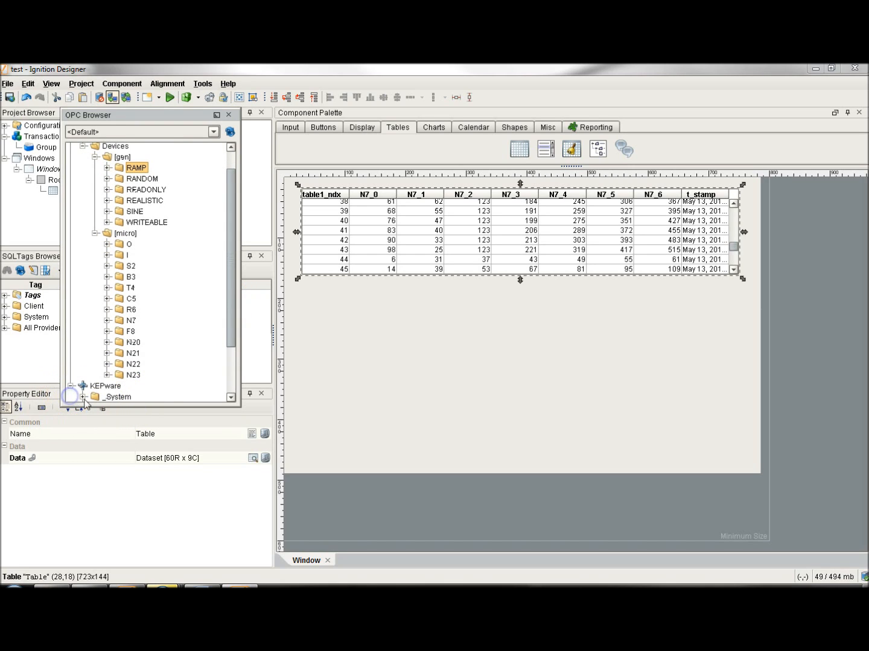
click(230, 115)
Expand the N7 folder under Tags and place the N7:0 tag as an LED Display just below the table in the window.
click(5, 295)
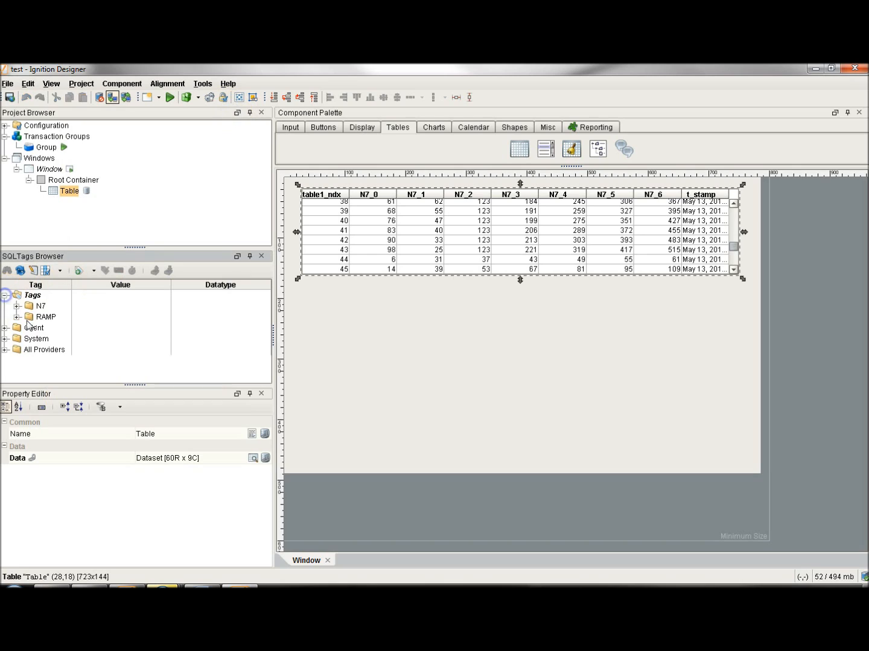
click(17, 306)
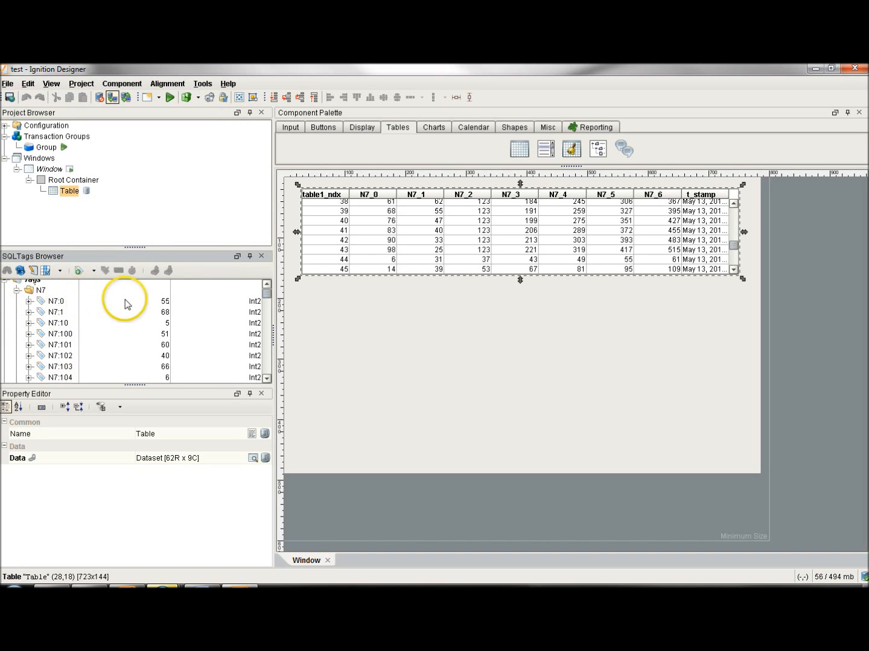
click(56, 302)
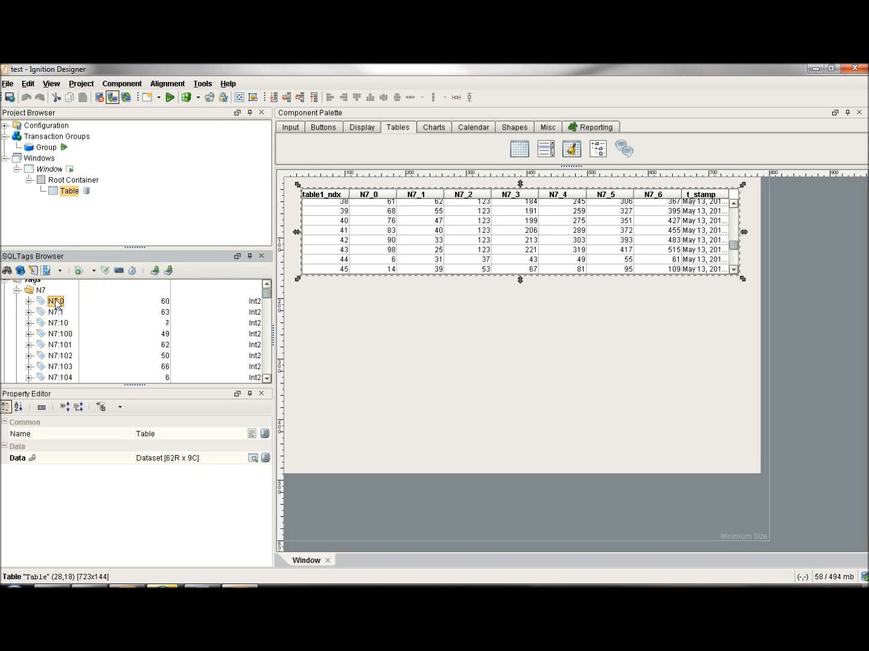
drag(106, 308, 299, 298)
mouse_move(322, 304)
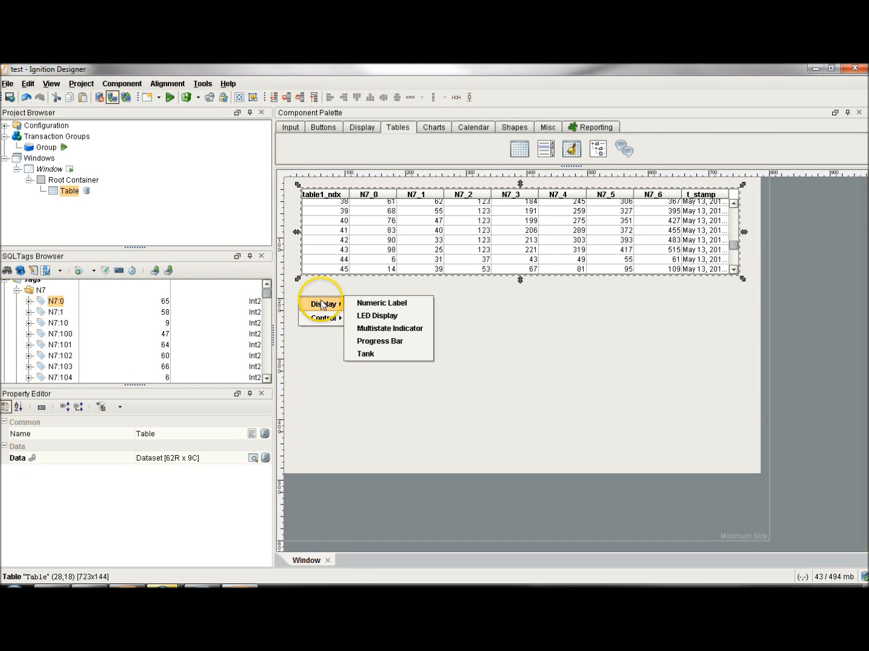
click(386, 315)
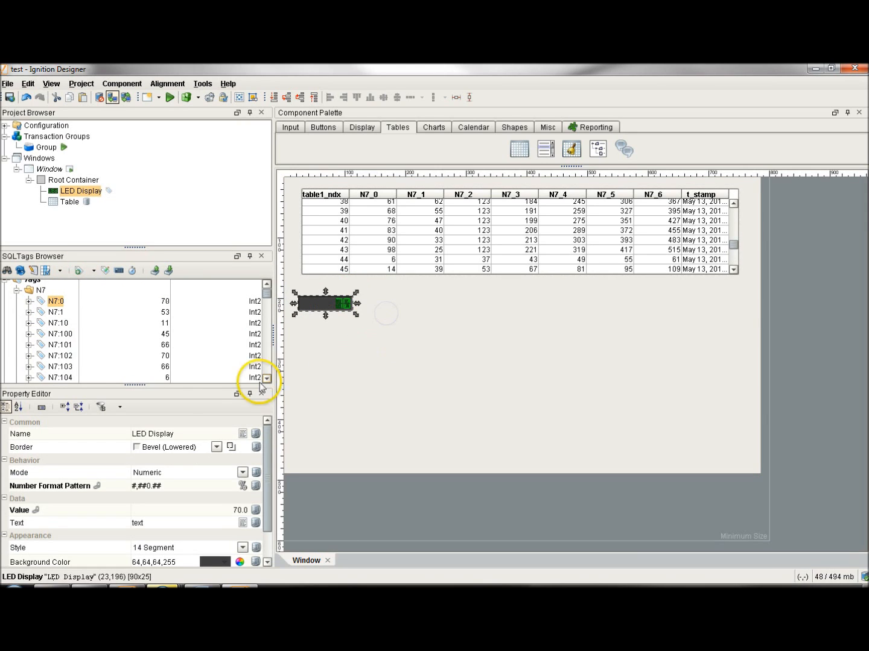
Place the N7:0 tag as a Tank display just below the LED Display in the window.
drag(62, 320, 296, 328)
mouse_move(339, 341)
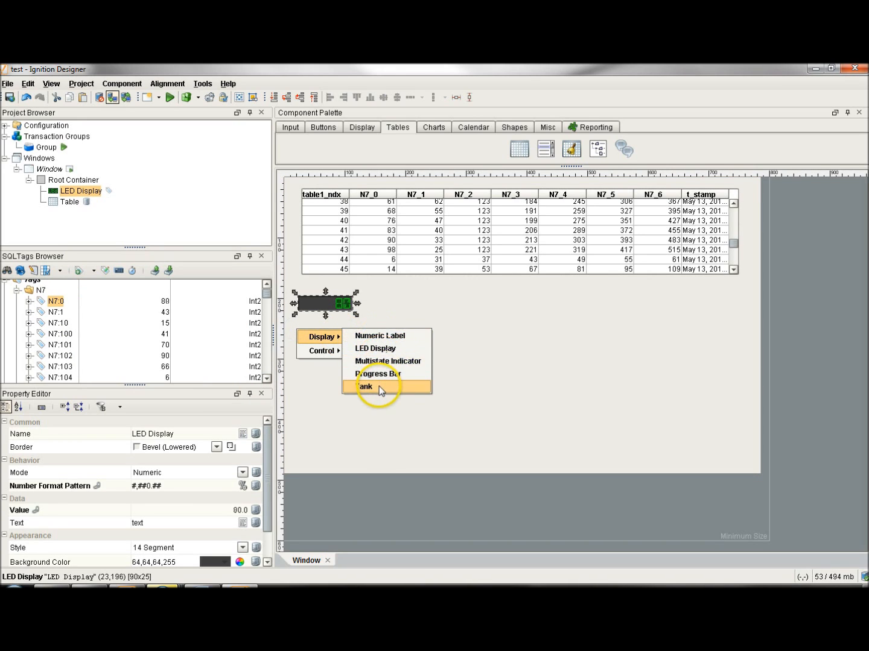
click(379, 386)
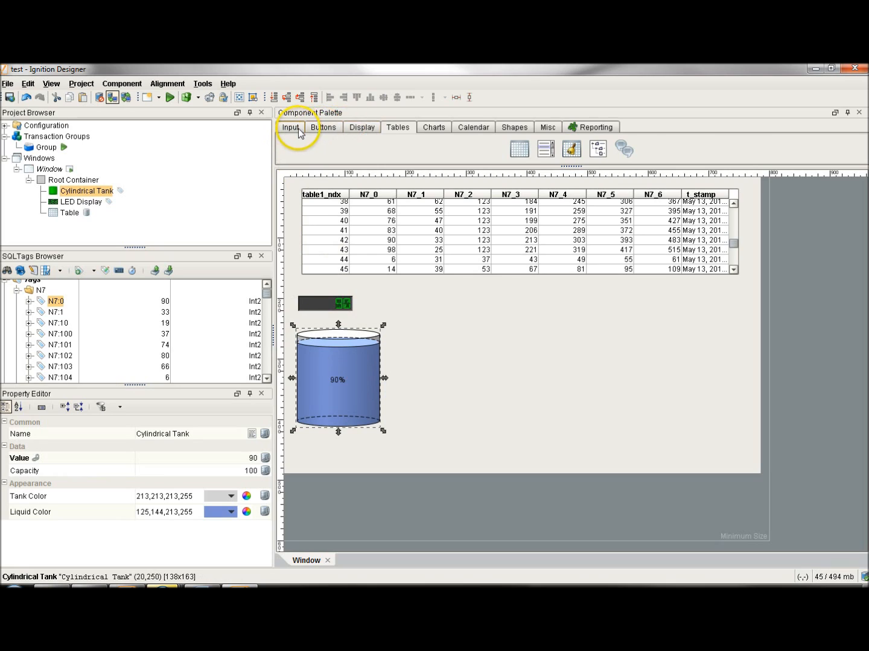
Draw a Thermometer about 129 x 162 pixels beside the cylindrical tank.
click(320, 129)
click(356, 128)
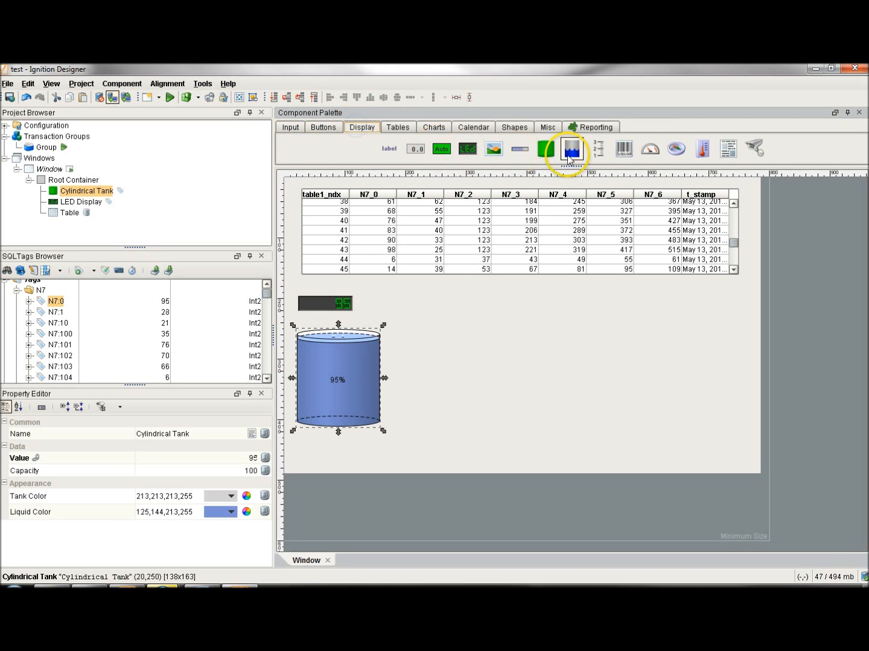
click(702, 150)
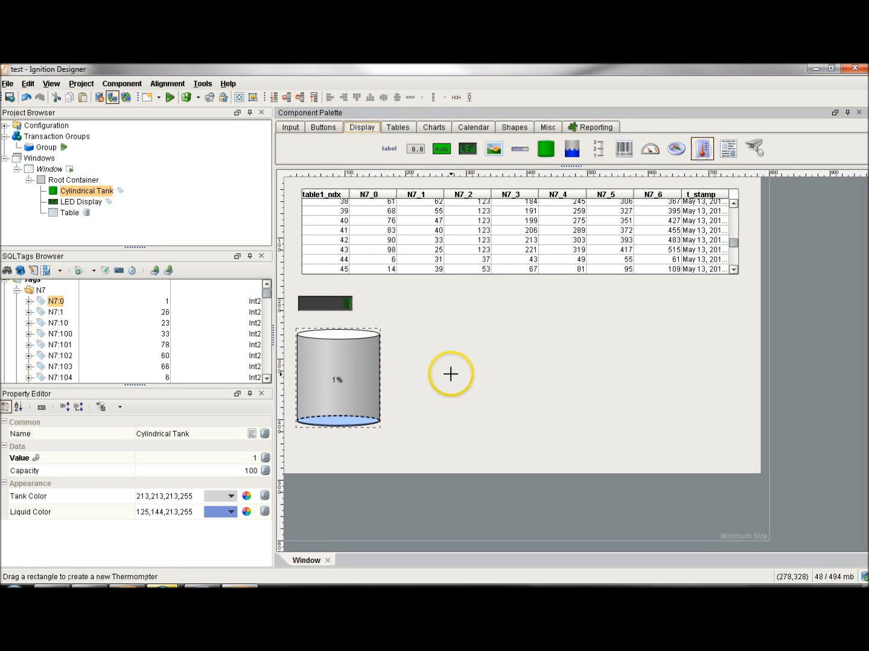
drag(400, 330, 479, 430)
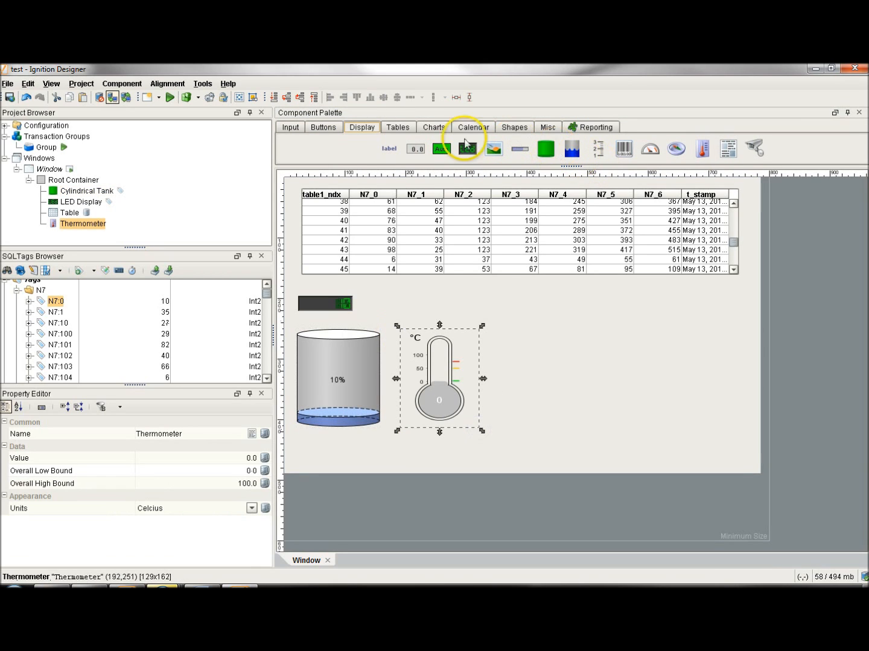
Draw a Numeric Label above the thermometer and a Progress Bar about 293 x 40 pixels beneath the tank and thermometer.
click(416, 148)
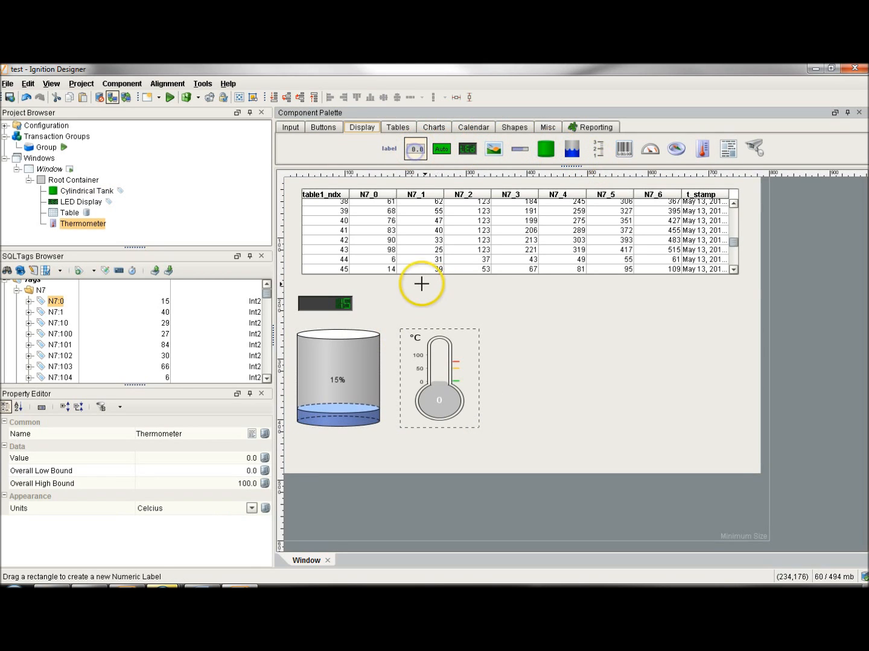
drag(403, 294, 406, 298)
drag(460, 313, 470, 312)
click(519, 149)
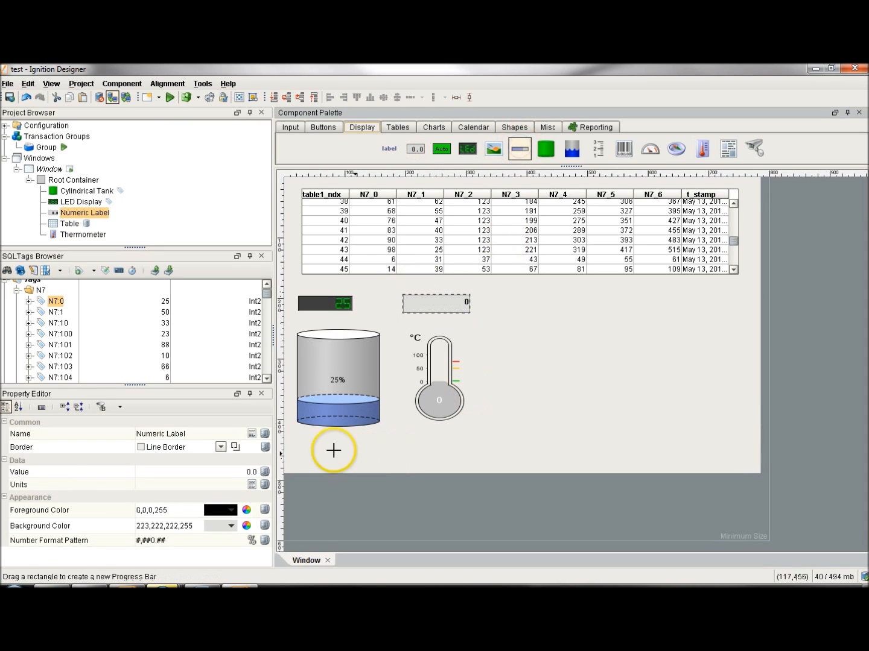
drag(300, 440, 477, 462)
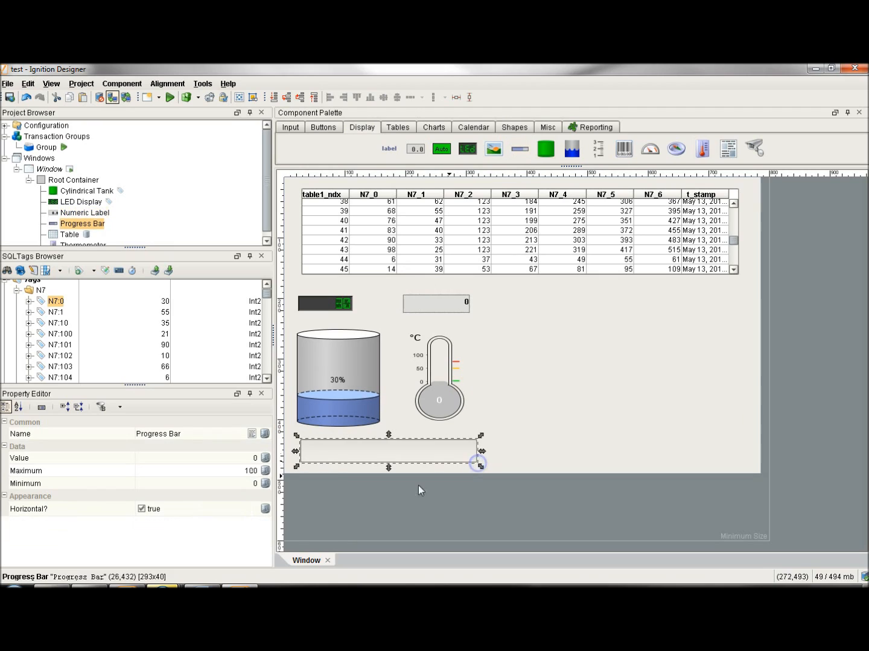
Bind the N7:1 tag to both the thermometer and the numeric label, and the N7:10 tag to the progress bar.
click(56, 312)
drag(55, 312, 439, 386)
click(55, 311)
drag(52, 315, 439, 314)
click(58, 323)
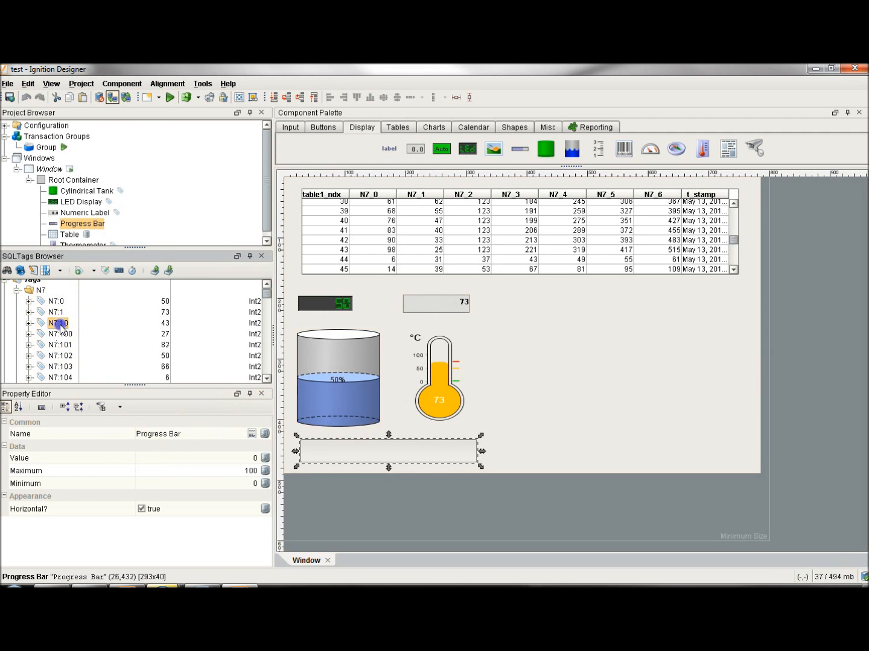
drag(59, 326, 391, 450)
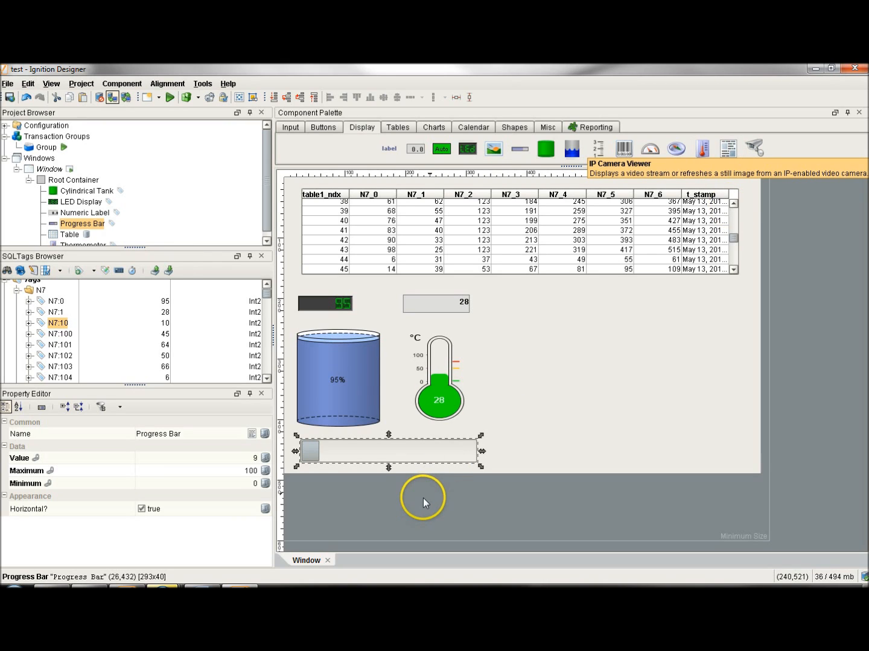
Draw an Image component about 141 x 105 pixels beside the numeric label and thermometer.
click(395, 128)
click(434, 128)
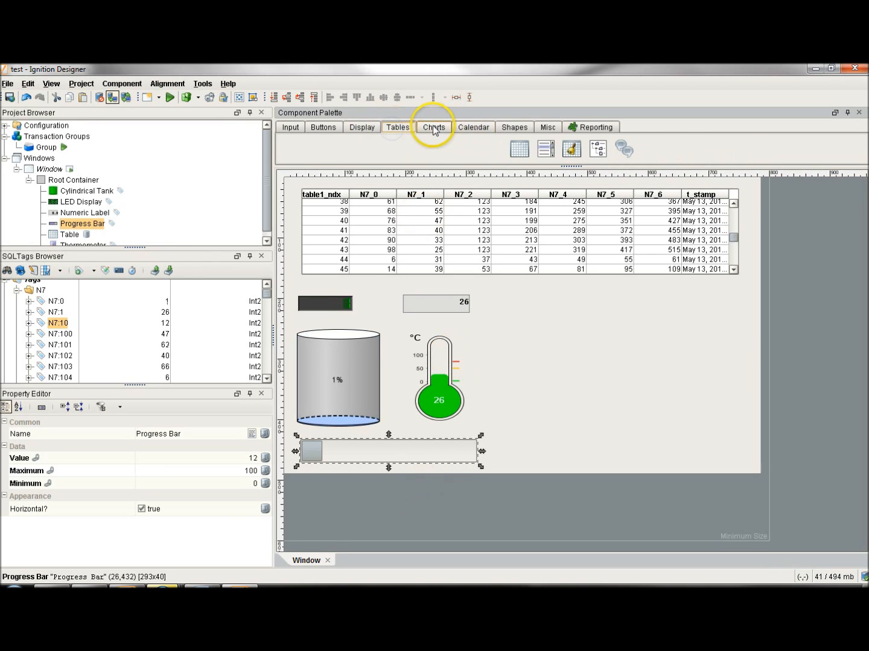
click(362, 127)
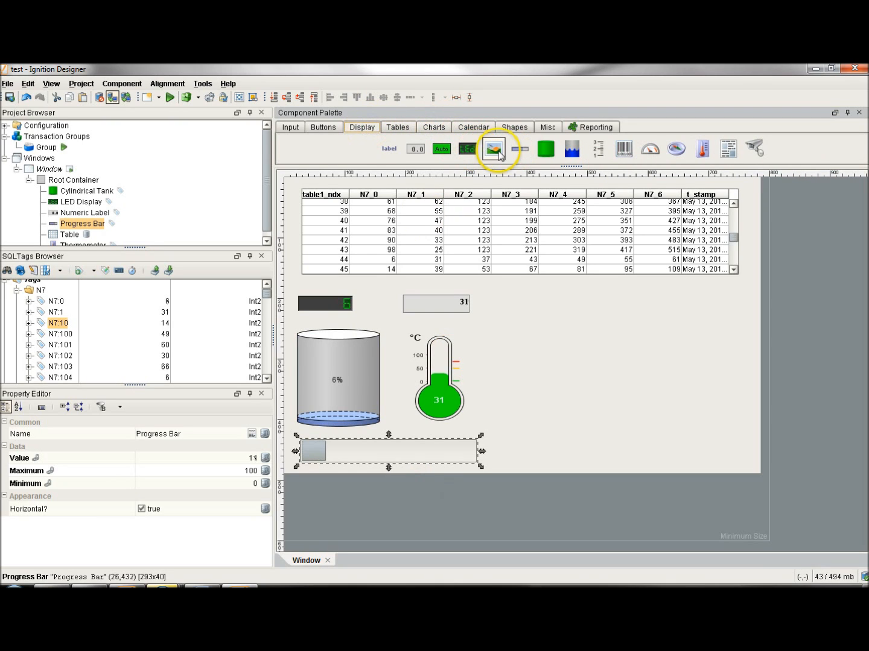
click(493, 149)
drag(497, 299, 591, 370)
Open the Image Browser for the Image component's path and view the pictures in the Builtin/Tank folder.
click(252, 458)
click(141, 260)
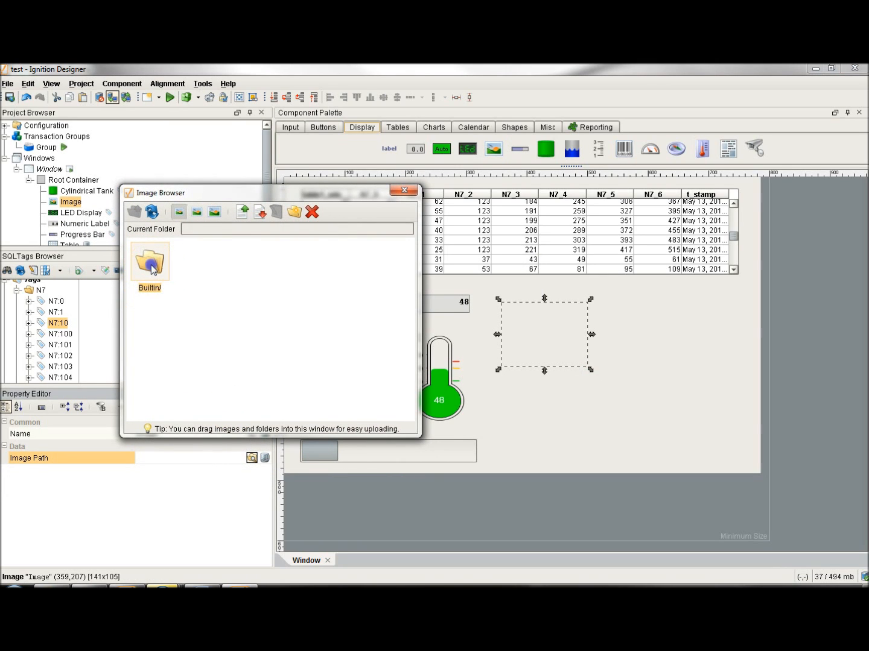
double_click(152, 269)
click(374, 331)
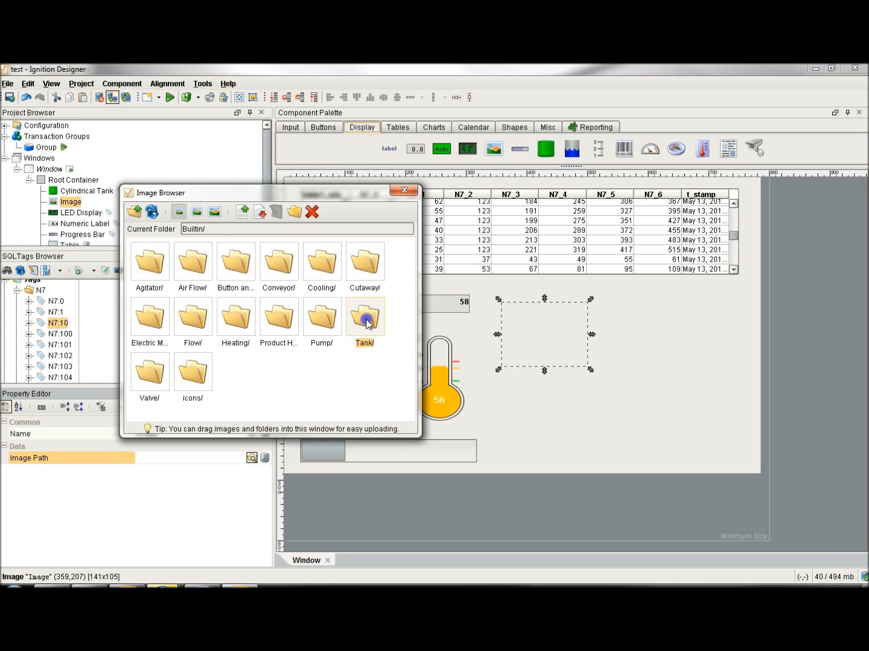
double_click(366, 319)
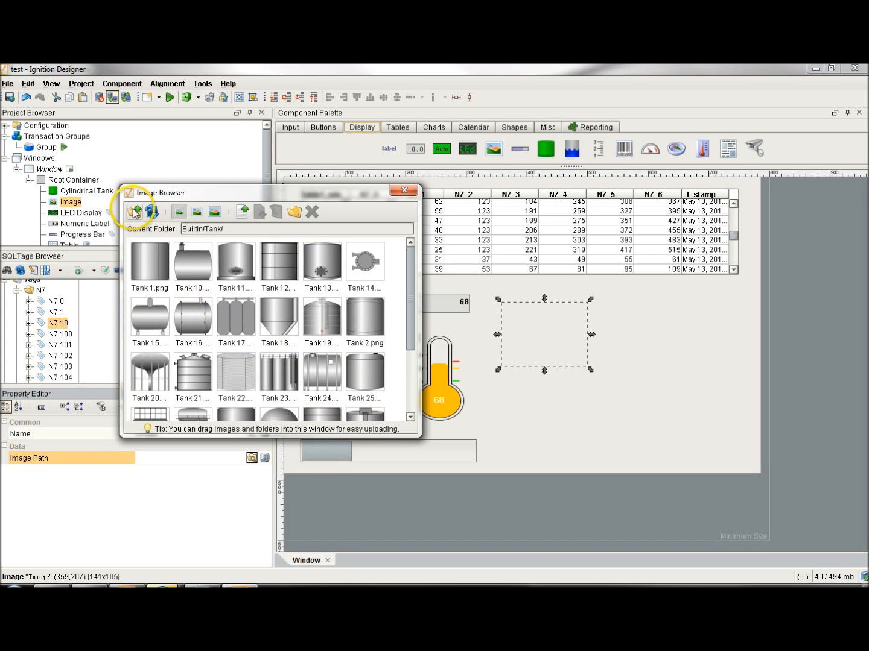
Return to the Builtin folder, open the image upload dialog and list the file types it accepts.
click(135, 212)
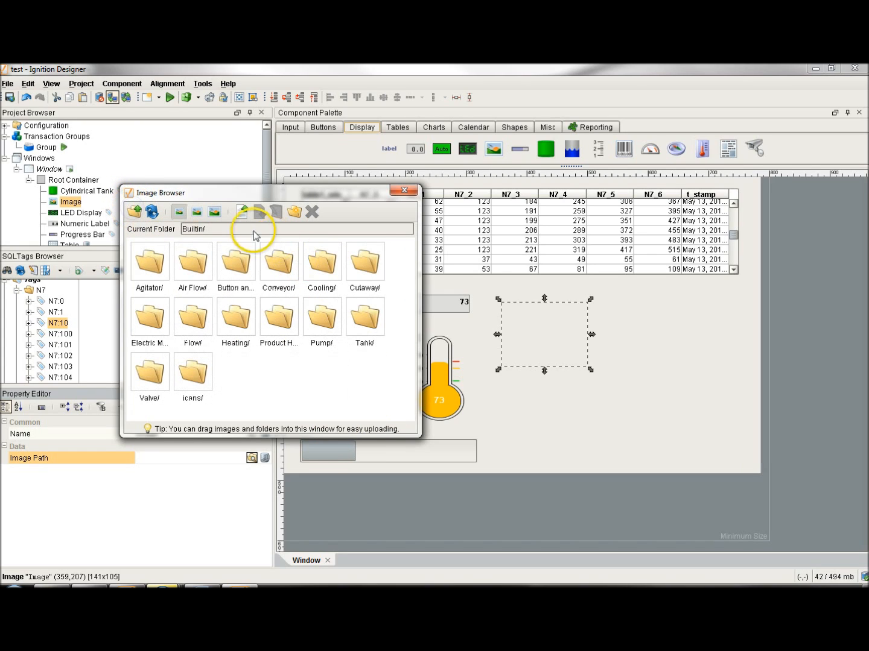
click(242, 213)
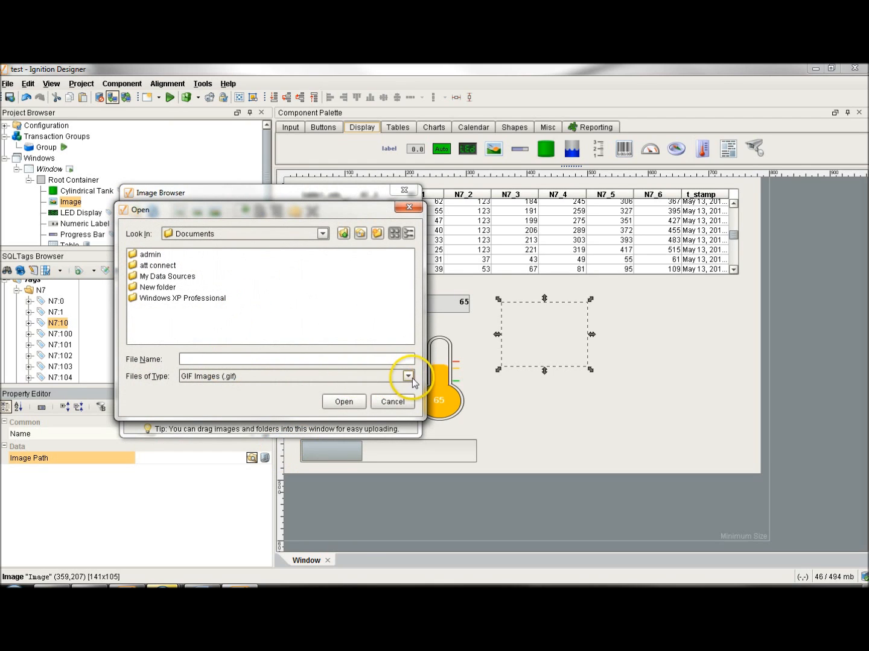
click(408, 377)
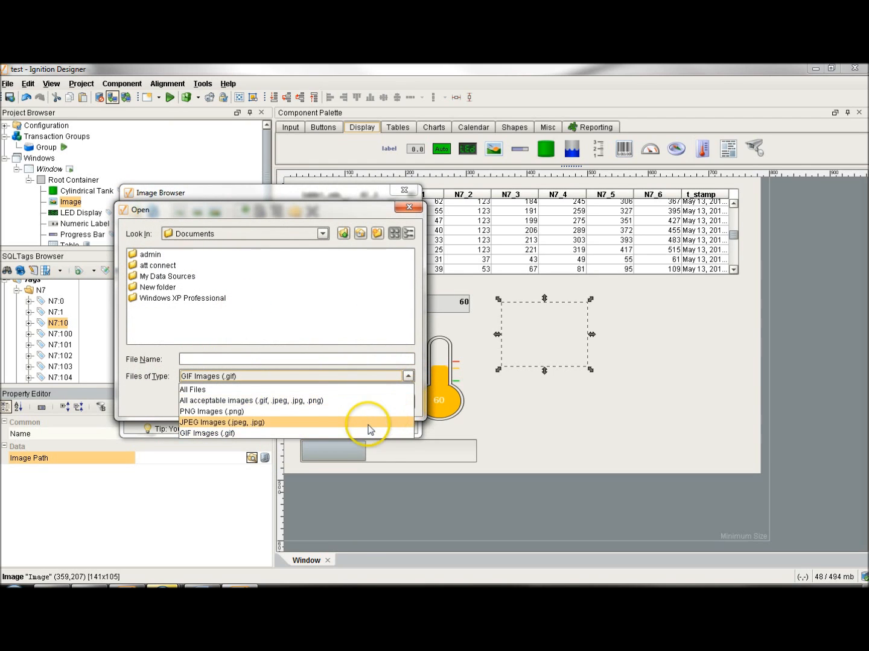